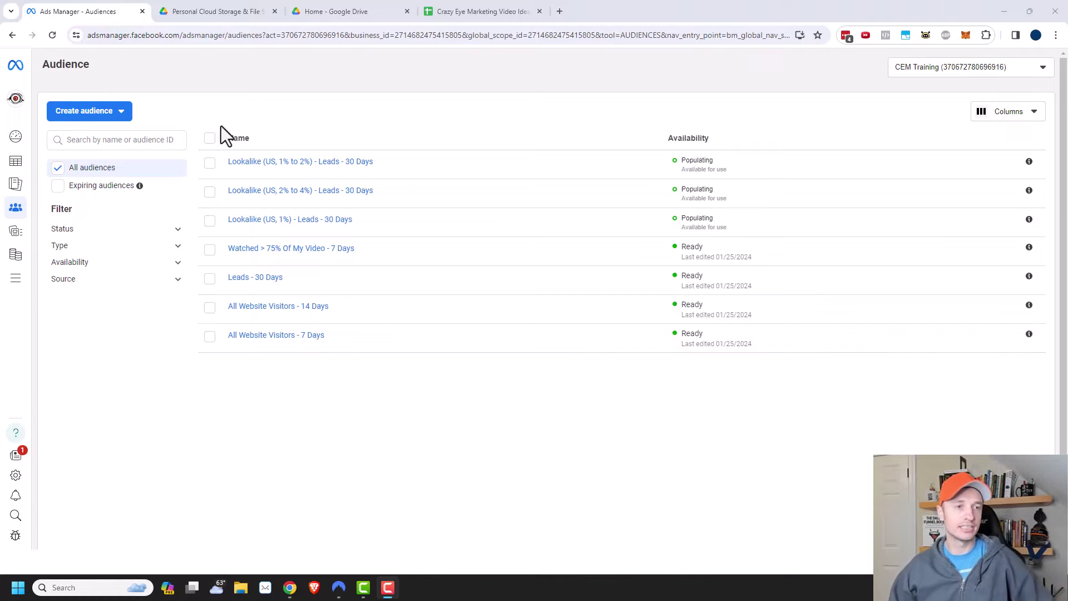
- Show the Custom, Lookalike and Saved audience options under Create audience
mouse_move(17, 231)
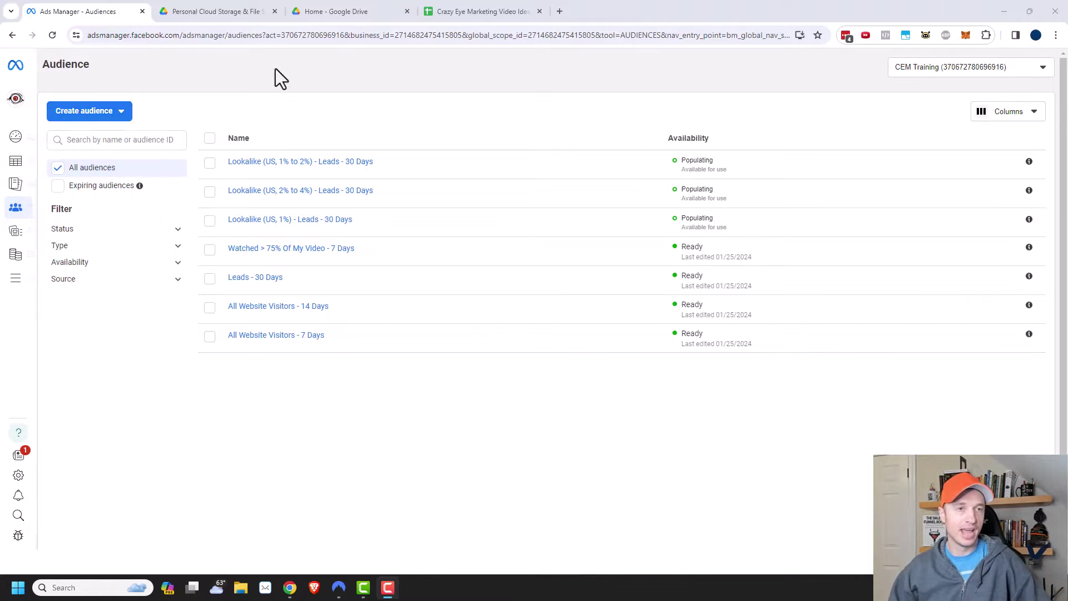
left_click(119, 112)
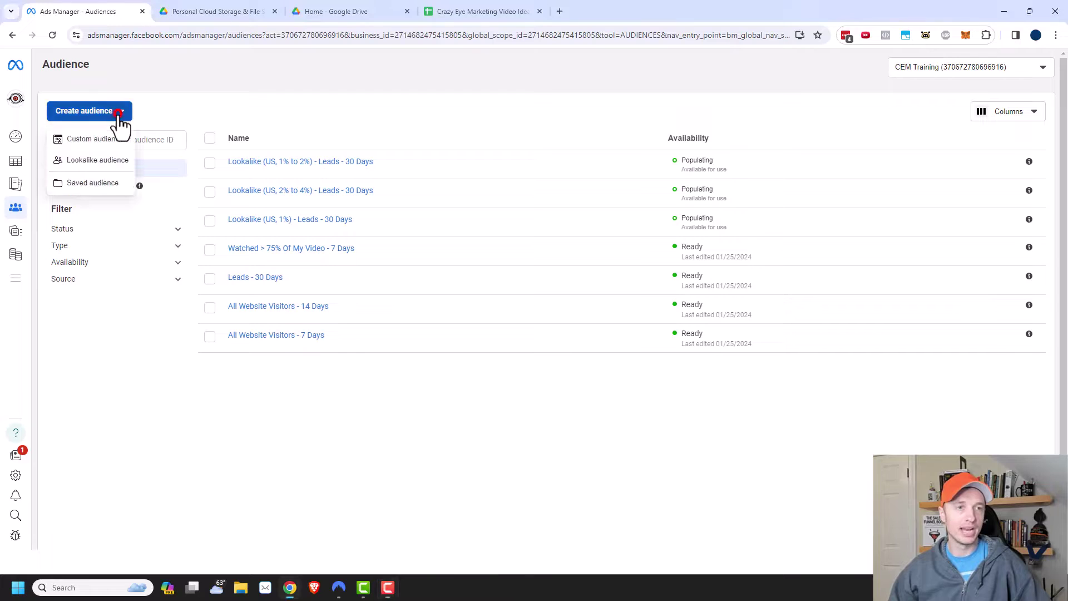
- Choose Saved audience to open the Create a Saved Audience form
left_click(105, 184)
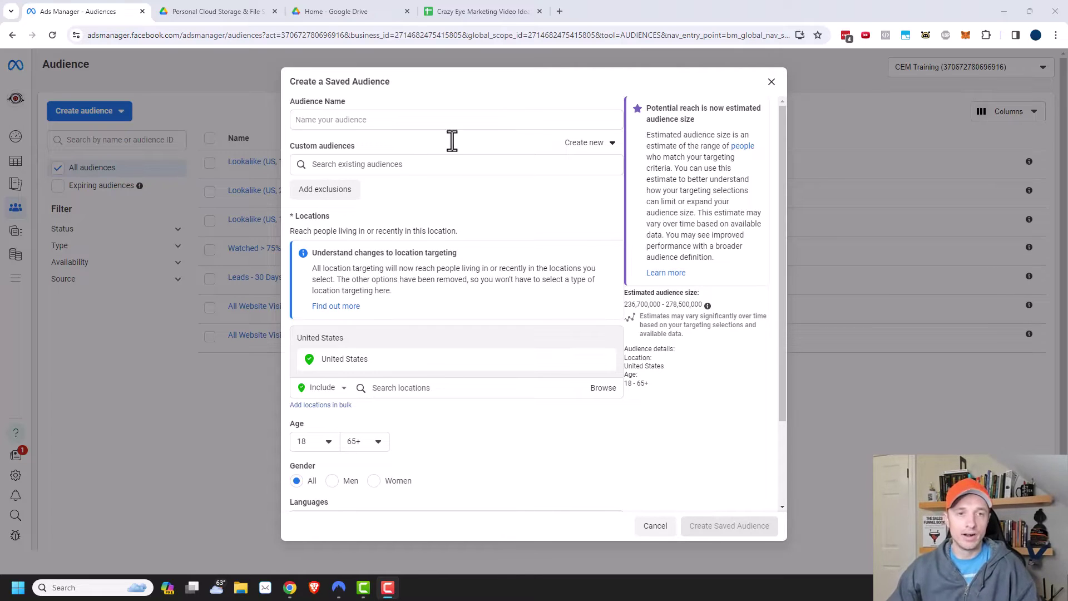
- Name it 'Engaged w/ Business, Exclude Leads' and include the 7-day video-watcher and website-visitor audiences
left_click(376, 119)
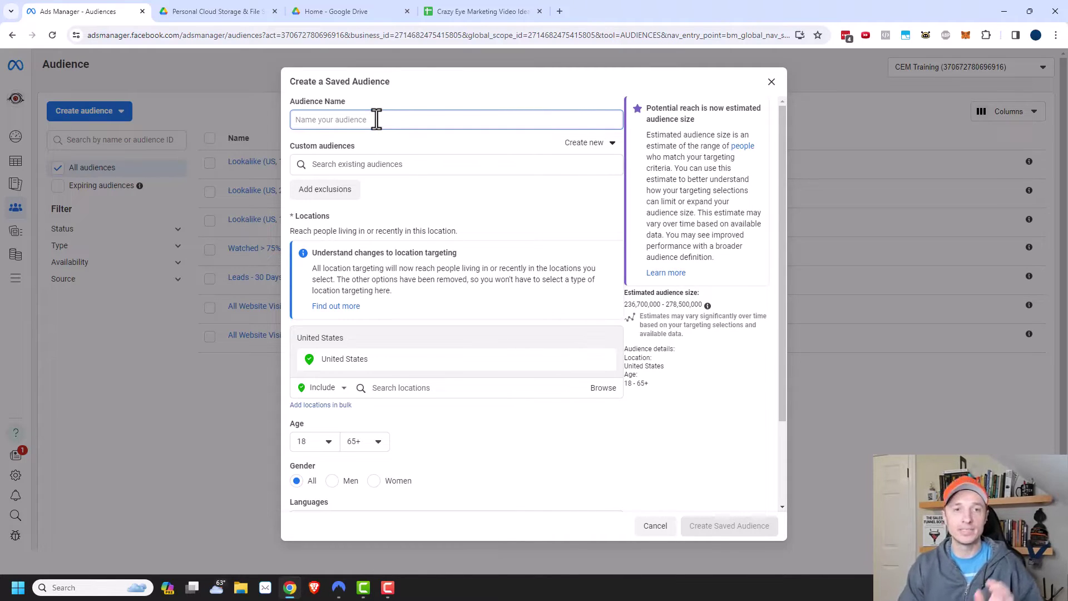
type("Engaged w/ Business, Exclude Leads")
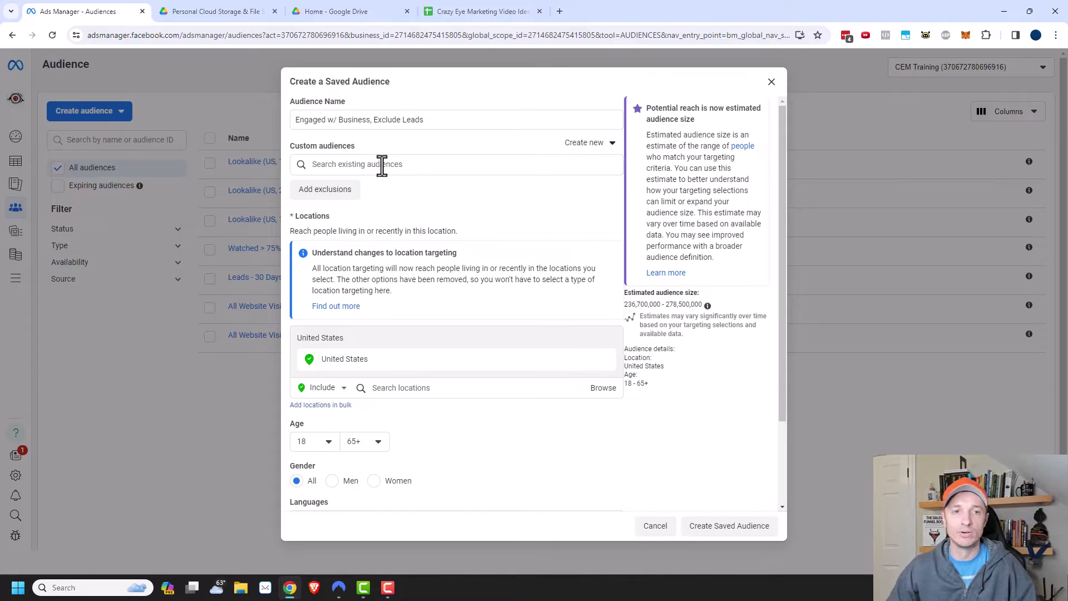
left_click(381, 166)
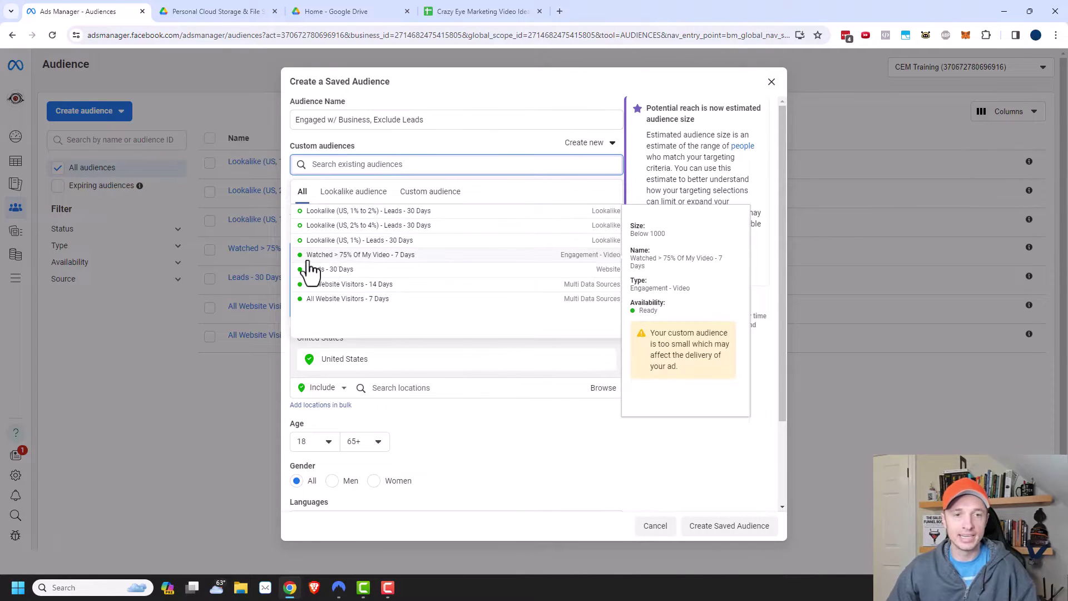
left_click(382, 257)
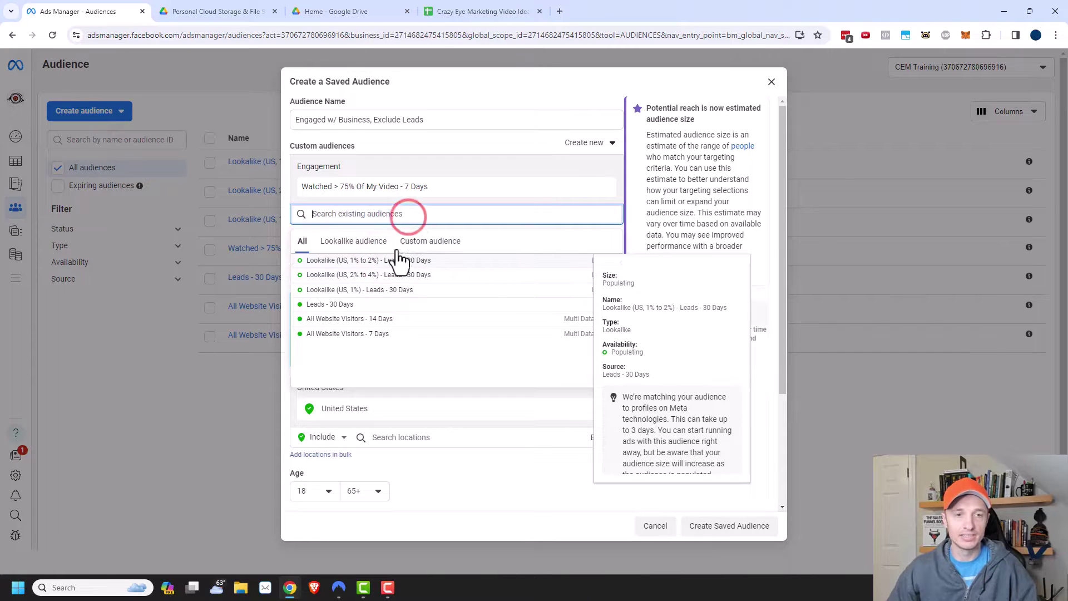
left_click(364, 334)
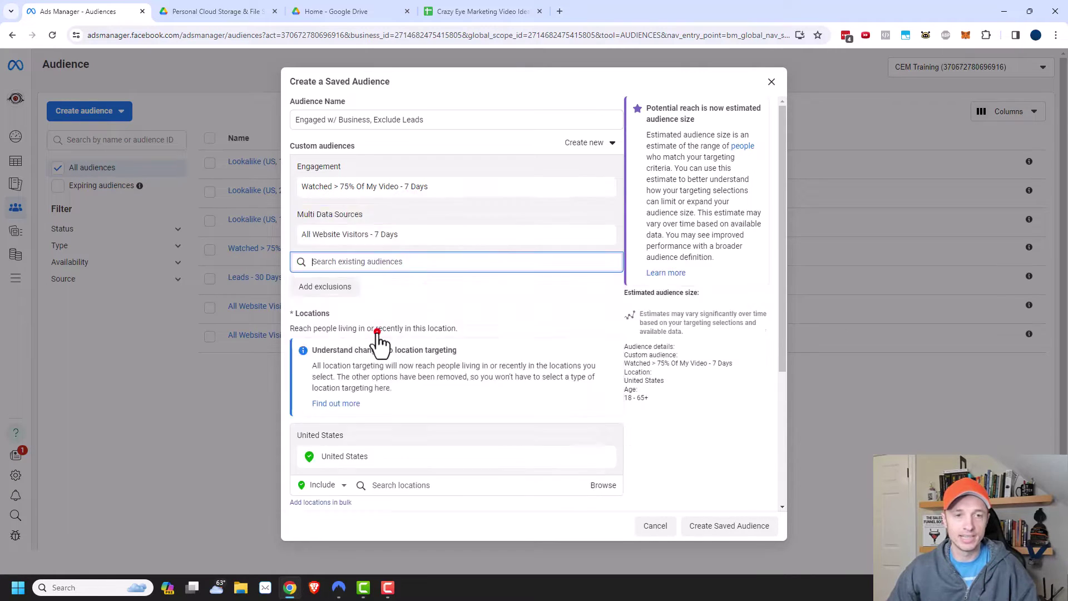
left_click(443, 147)
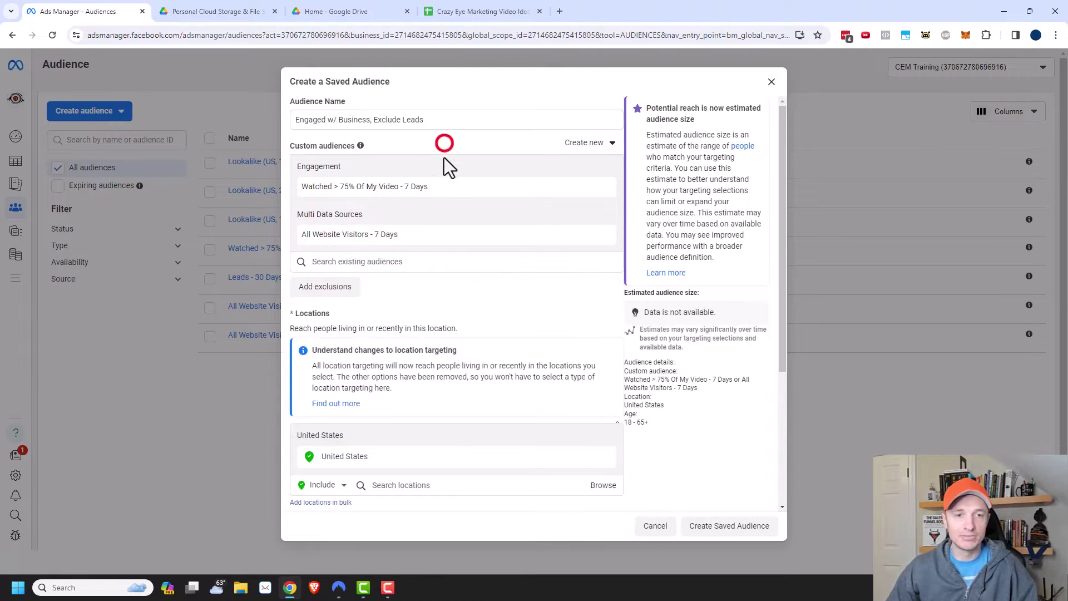
- Exclude the Leads - 30 Days audience from the saved audience
left_click(325, 287)
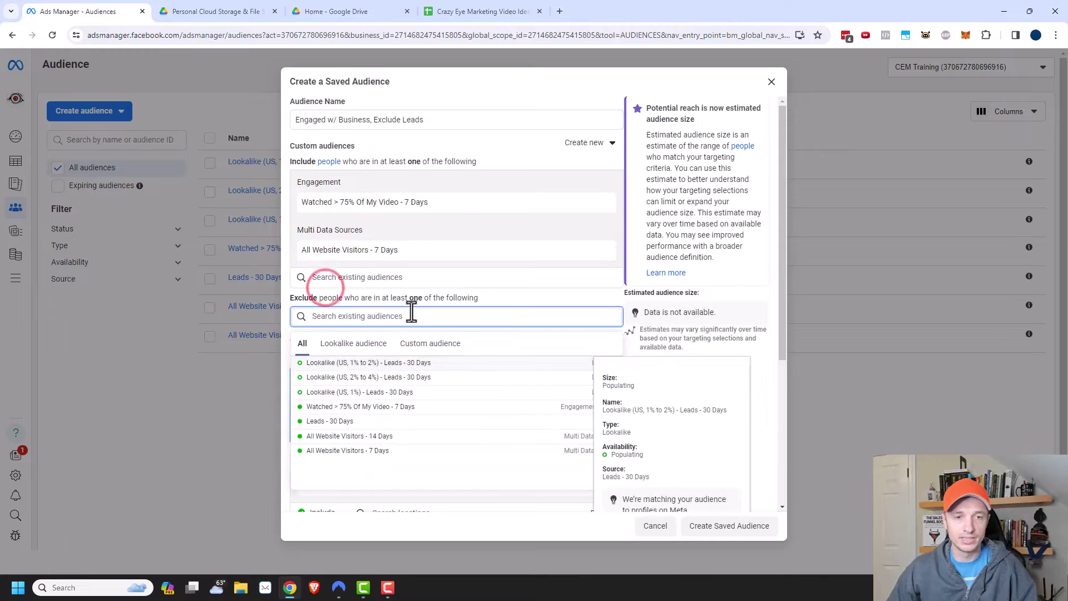
left_click(329, 421)
left_click(559, 300)
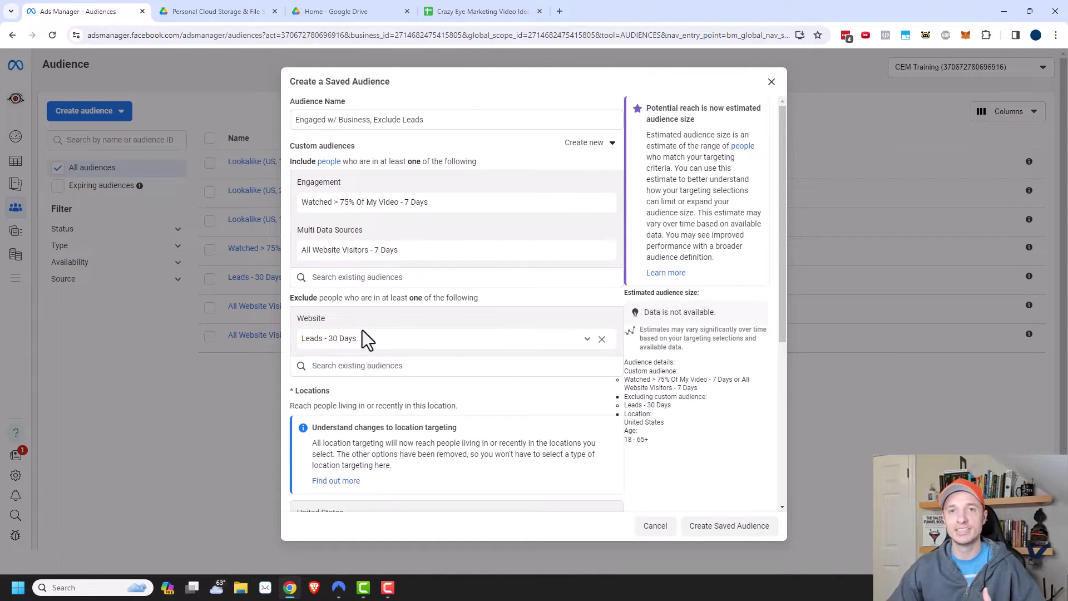
scroll(460, 326, "down", 5)
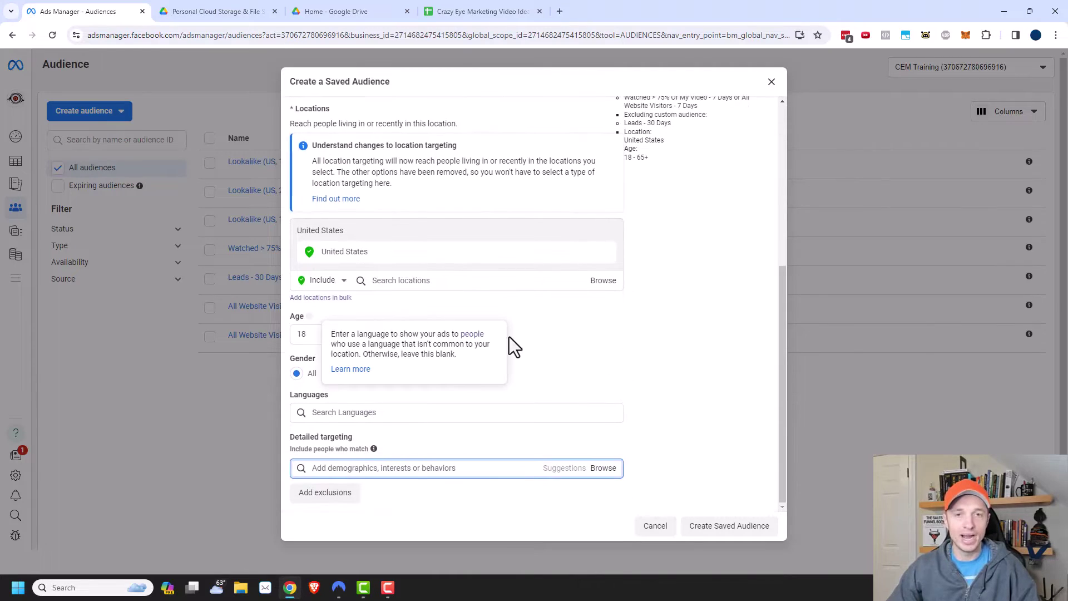
scroll(411, 363, "up", 5)
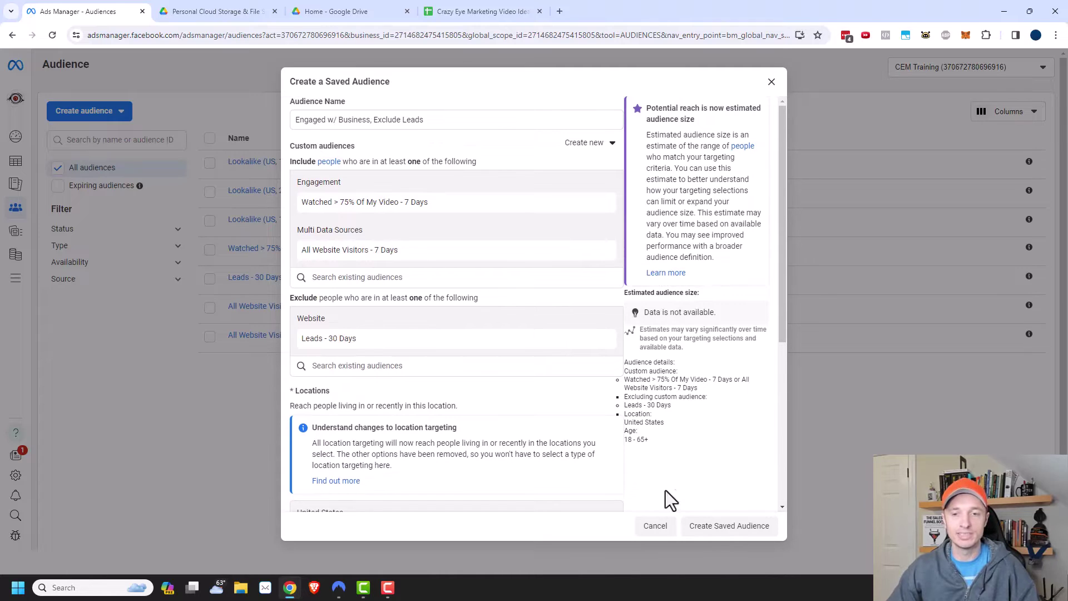
- Save the first audience and start another saved audience
left_click(730, 526)
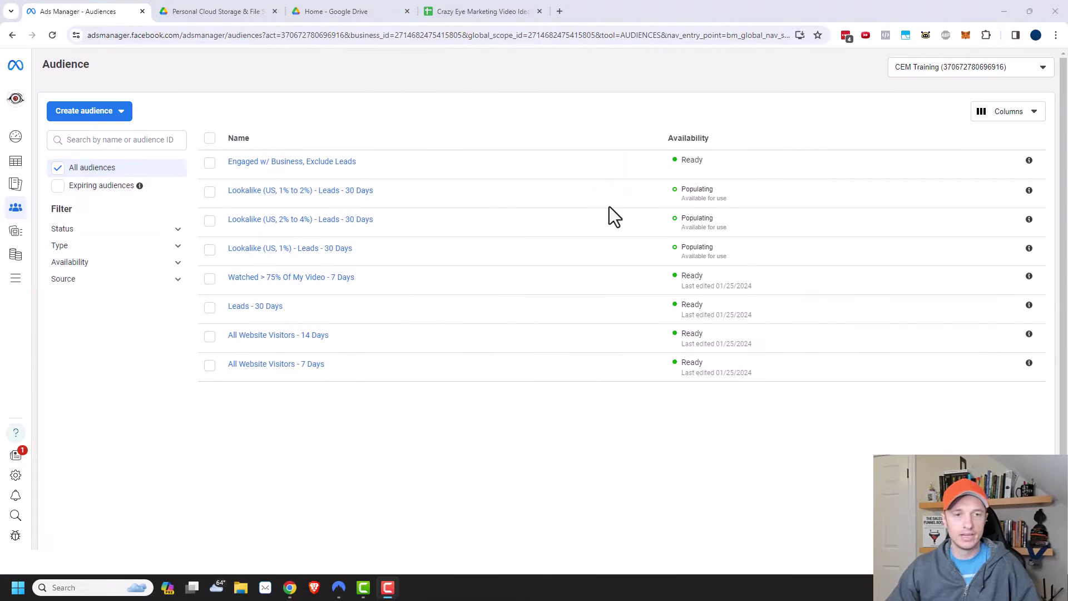
left_click(113, 113)
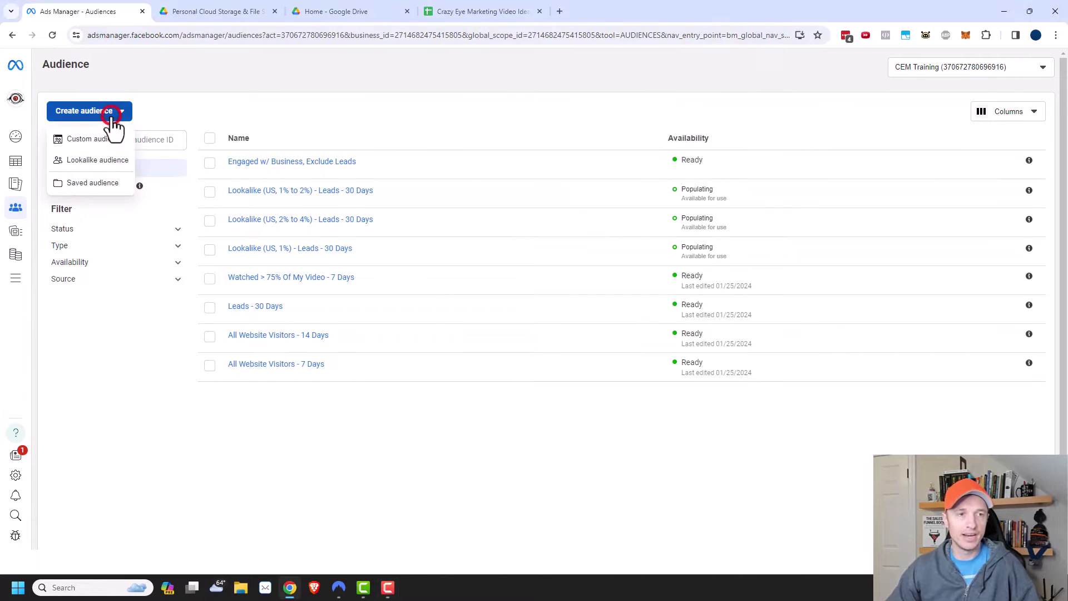
left_click(99, 185)
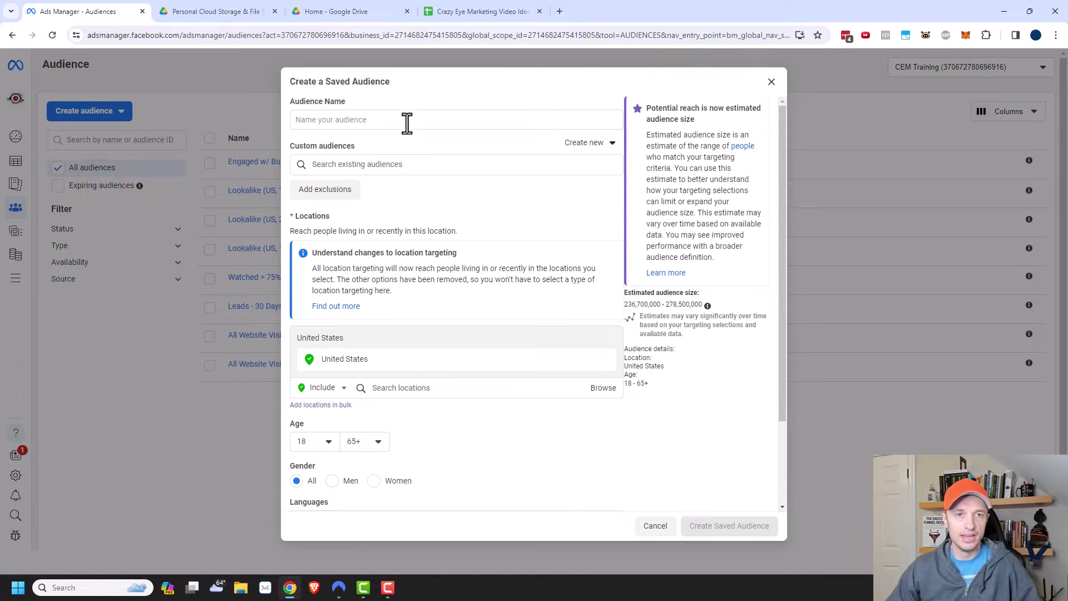
- Name it 'Lookalike, Exclude Engaged & Leads' and include Lookalike (US, 1%) - Leads - 30 Days
left_click(406, 123)
type("Lookalike Exclude Engaged & Leads")
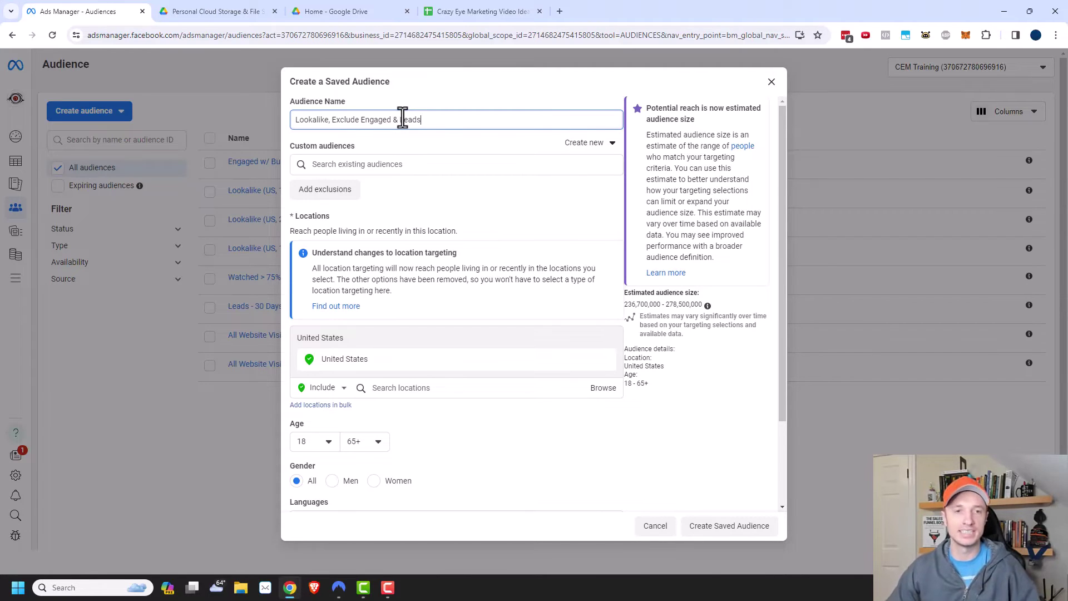
left_click(350, 166)
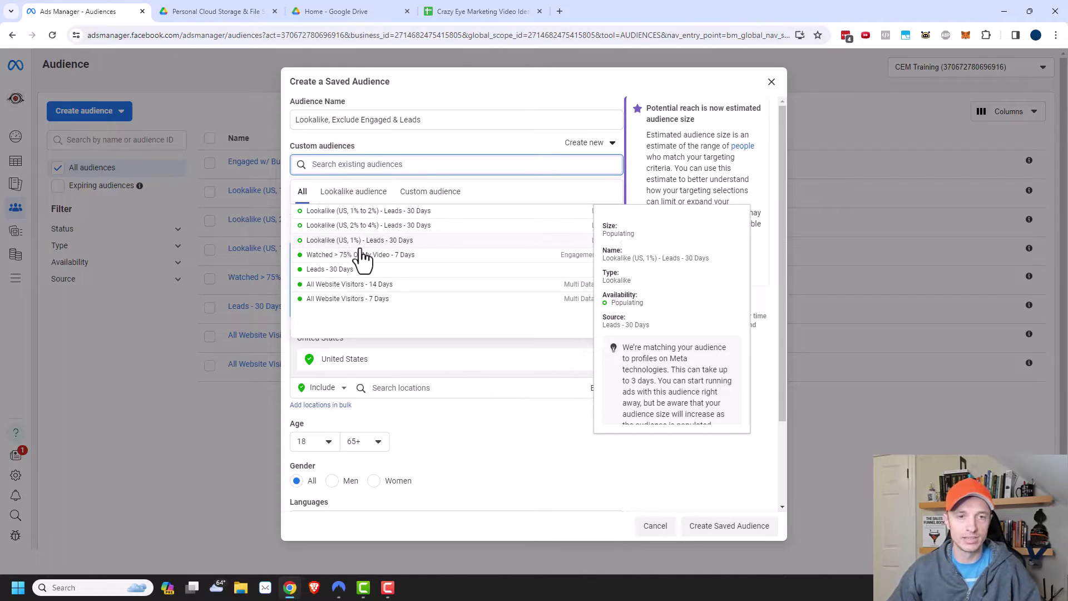
left_click(391, 244)
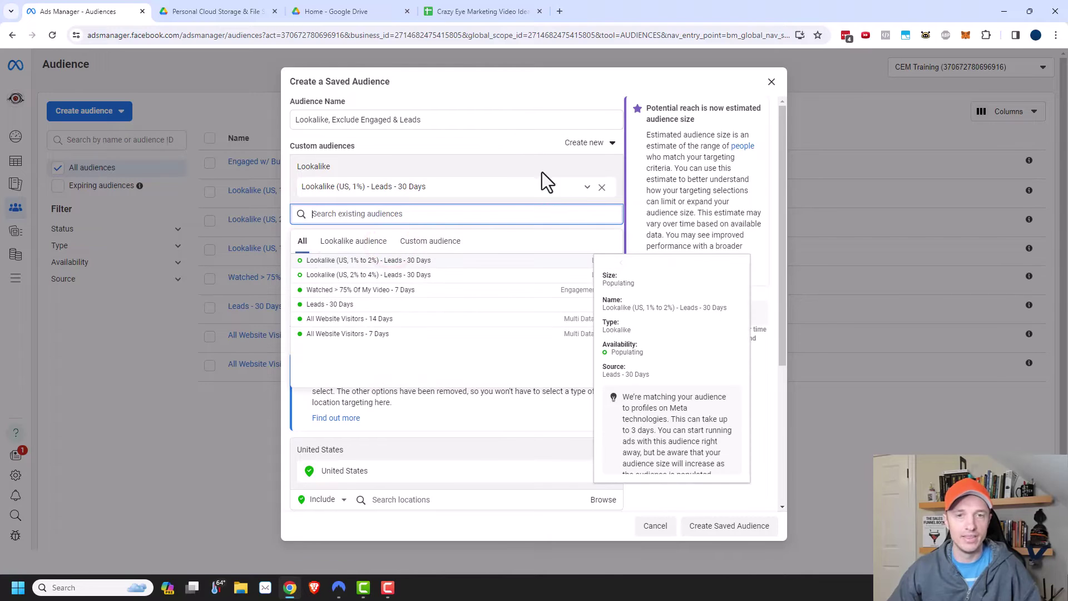
left_click(522, 145)
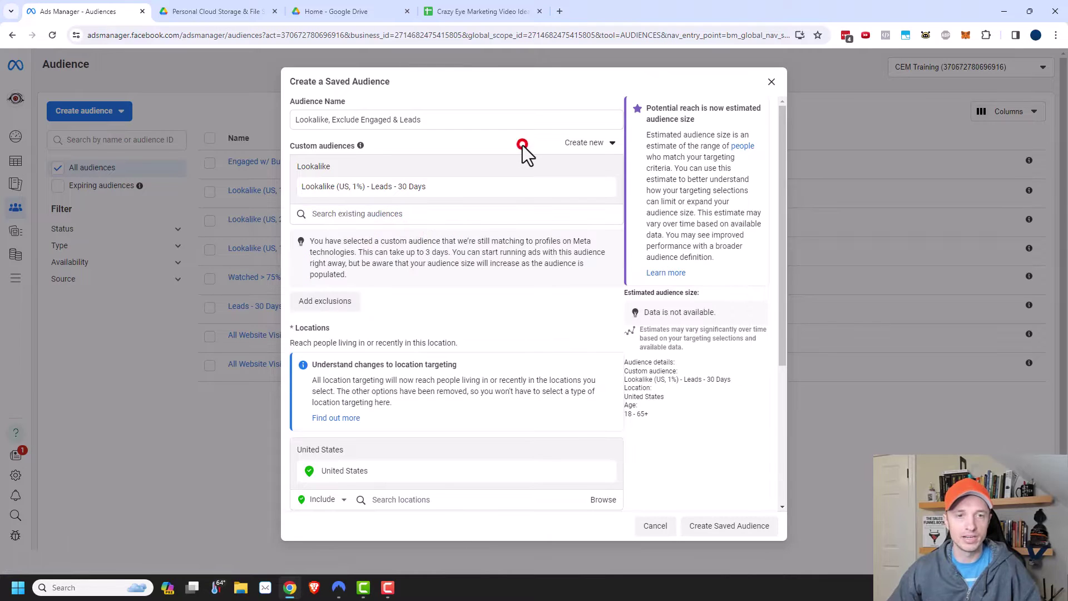
- Exclude Watched > 75%, All Website Visitors - 7 Days and Leads - 30 Days, then save the audience
left_click(324, 301)
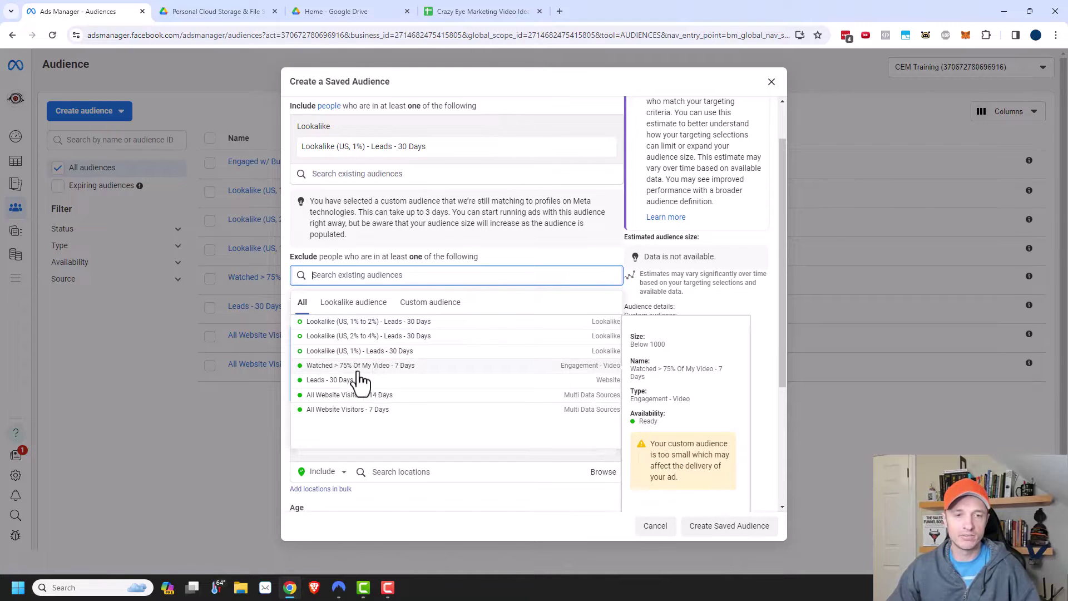
left_click(376, 366)
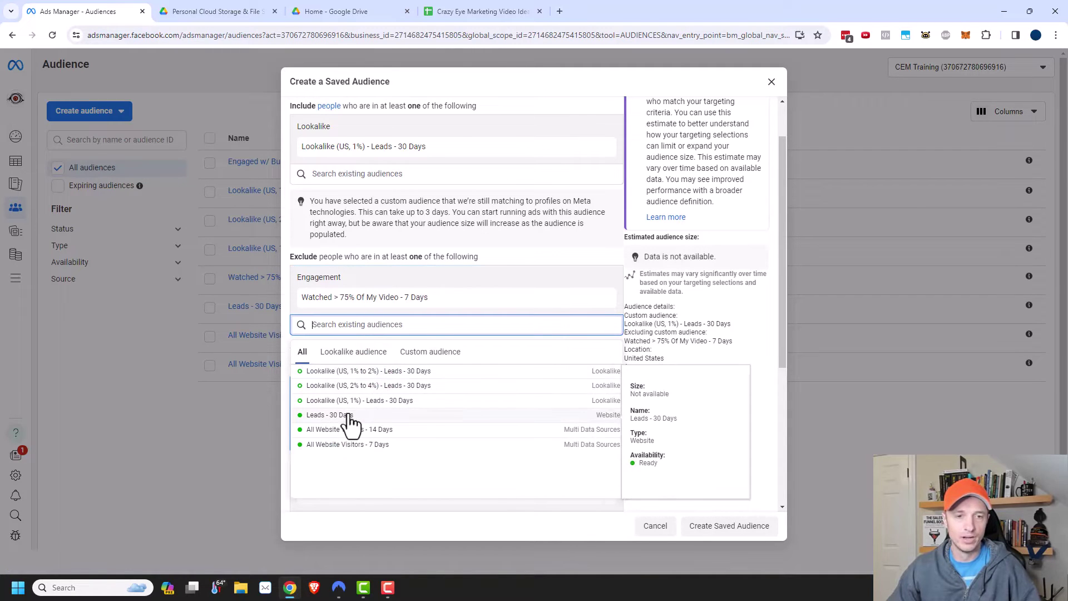
left_click(352, 443)
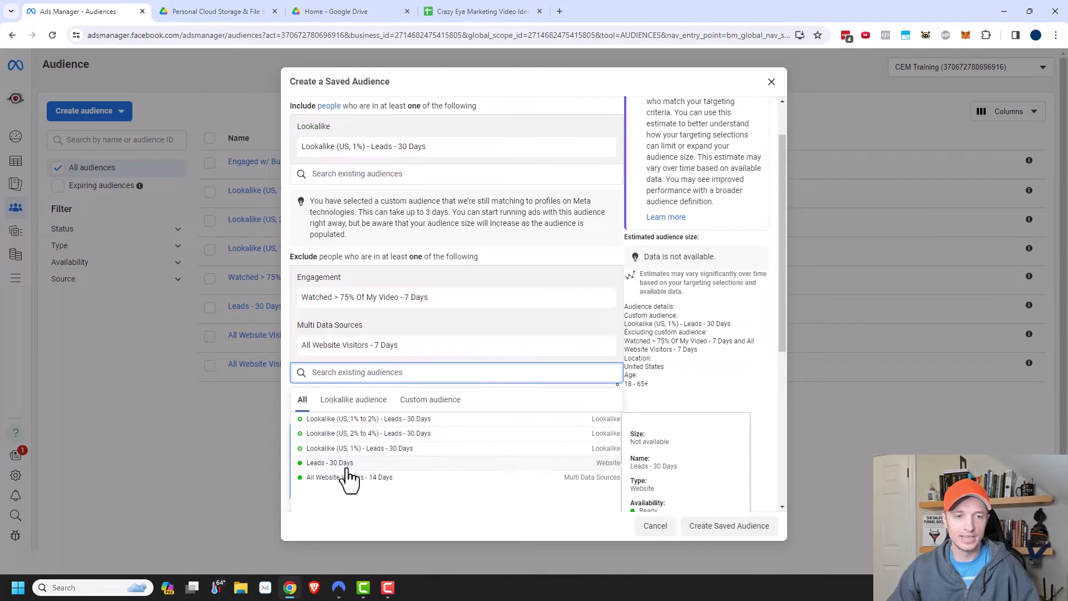
left_click(346, 463)
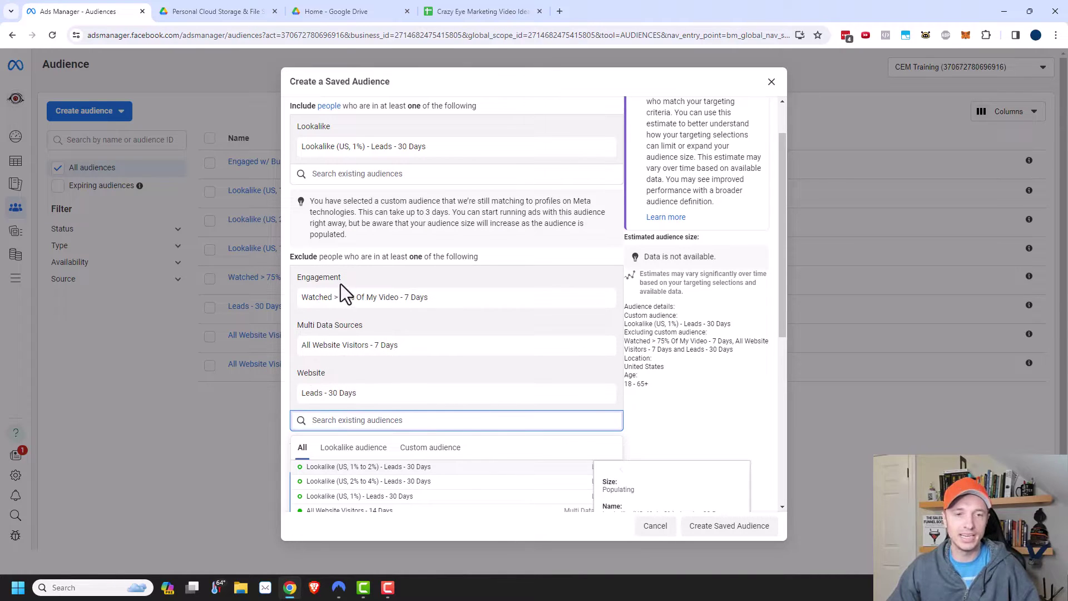
left_click(475, 252)
scroll(500, 278, "down", 4)
scroll(439, 375, "down", 2)
mouse_move(374, 451)
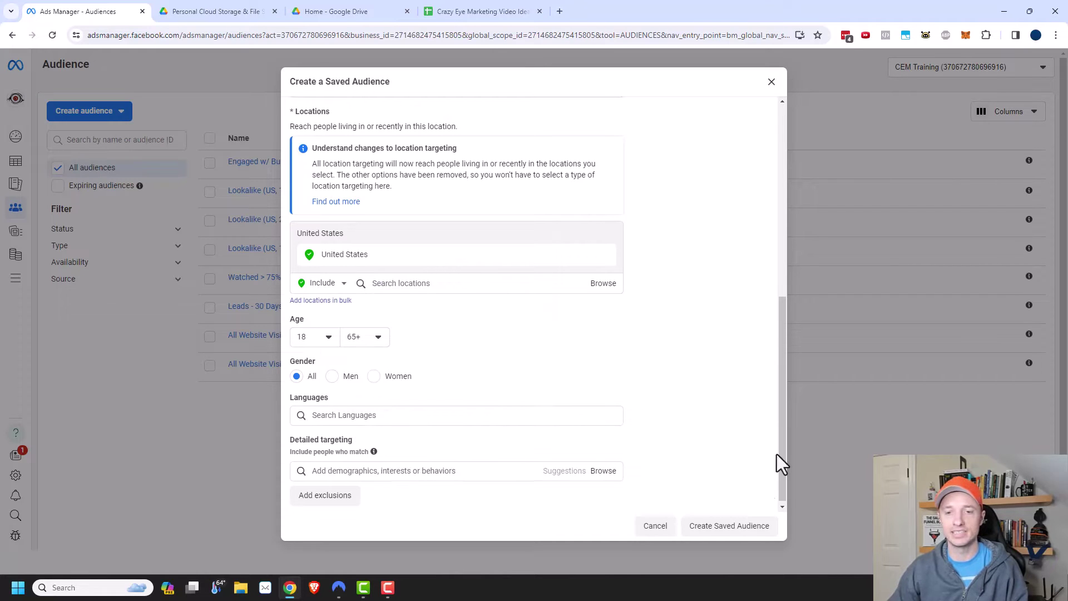
left_click(729, 526)
- Start a third saved audience and search locations for 'canad' beside the United States
left_click(106, 111)
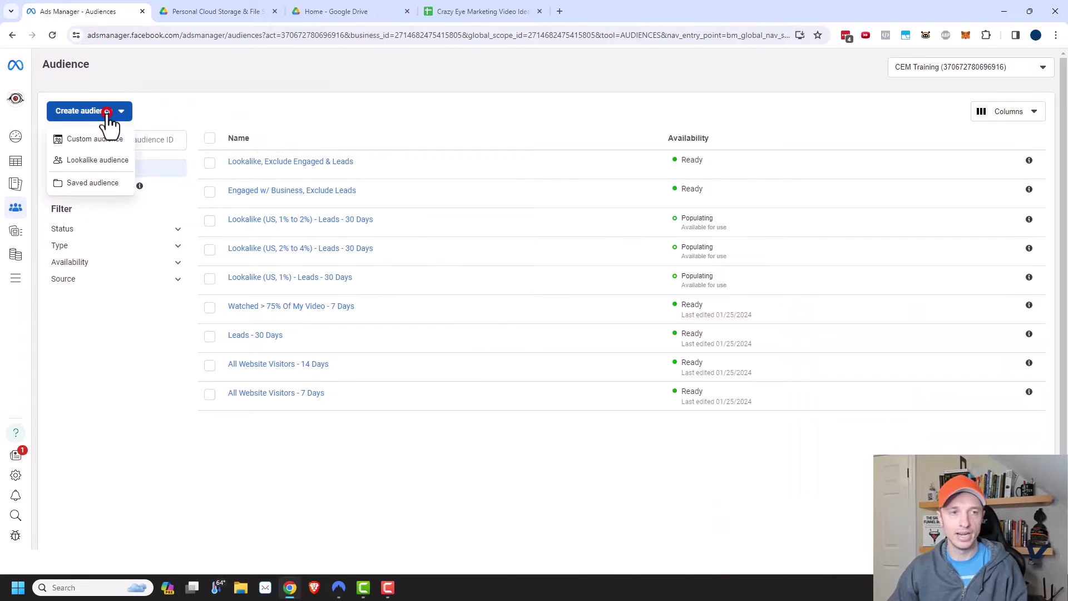
left_click(103, 184)
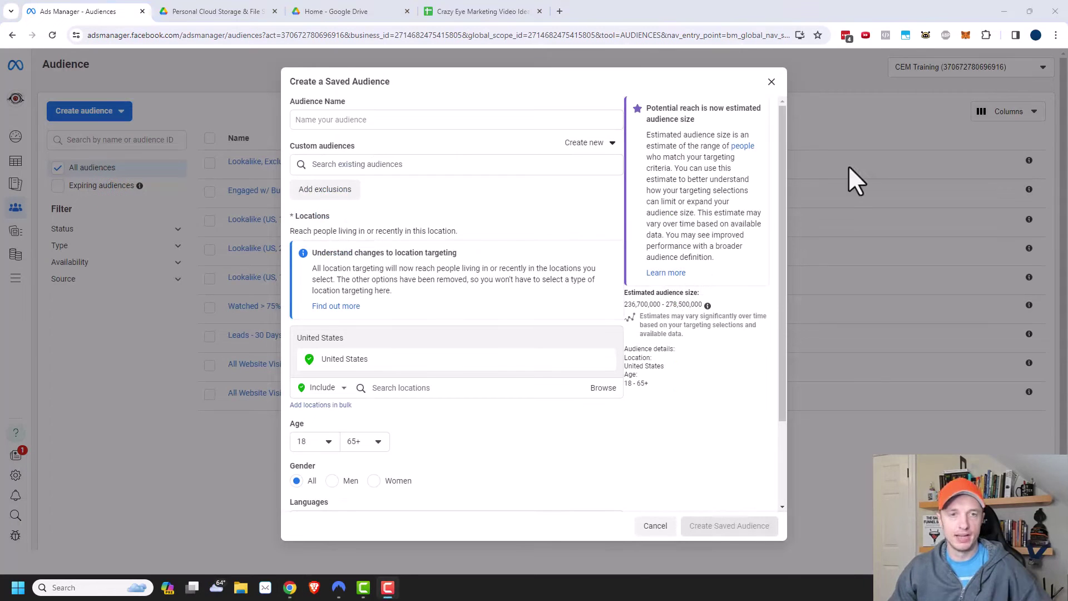
scroll(420, 236, "down", 1)
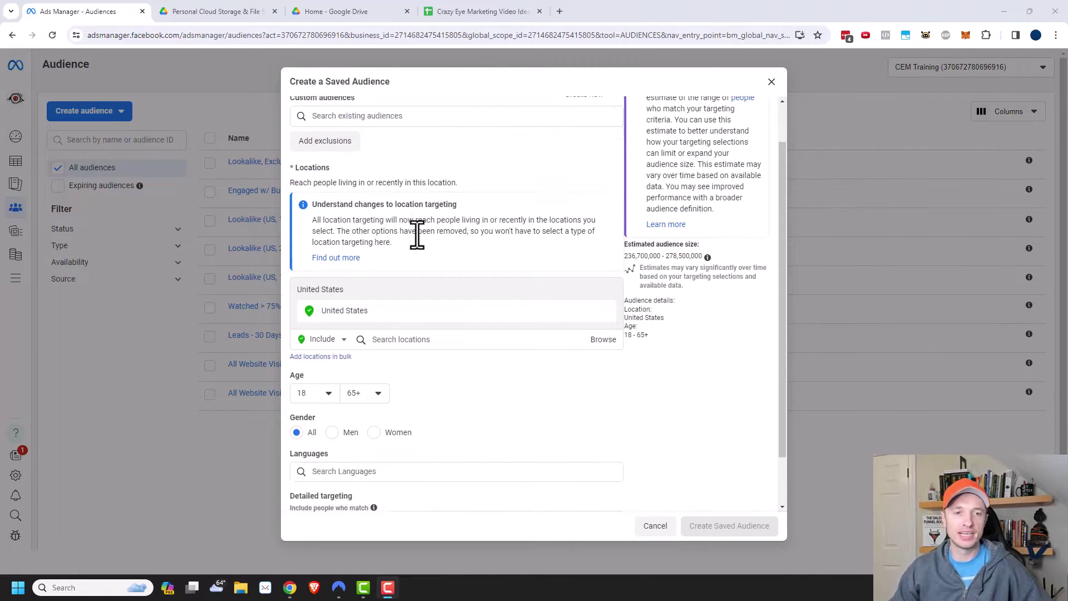
scroll(417, 239, "down", 1)
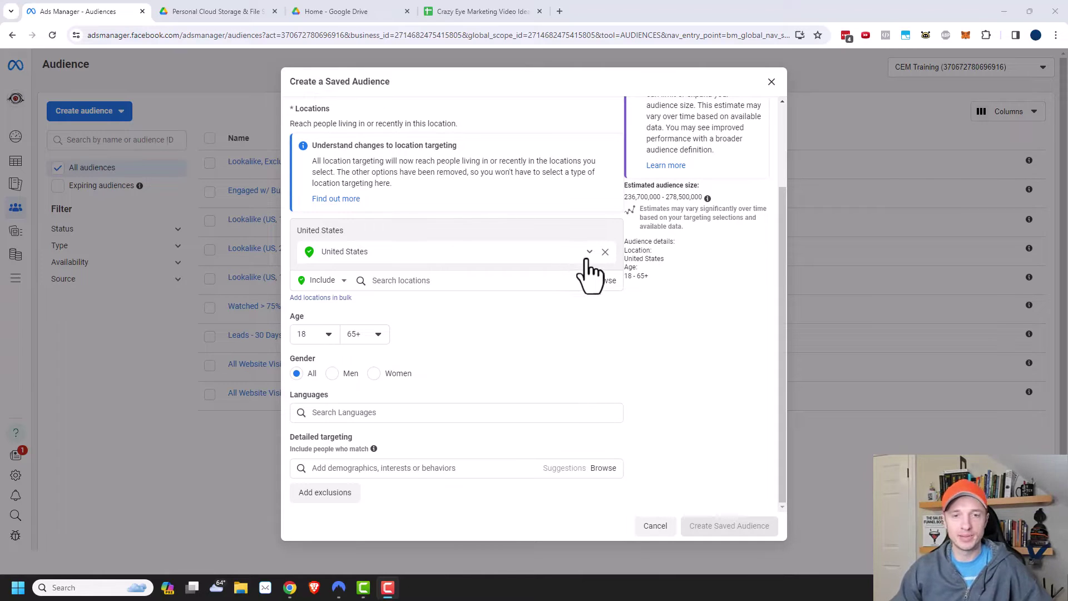
left_click(589, 253)
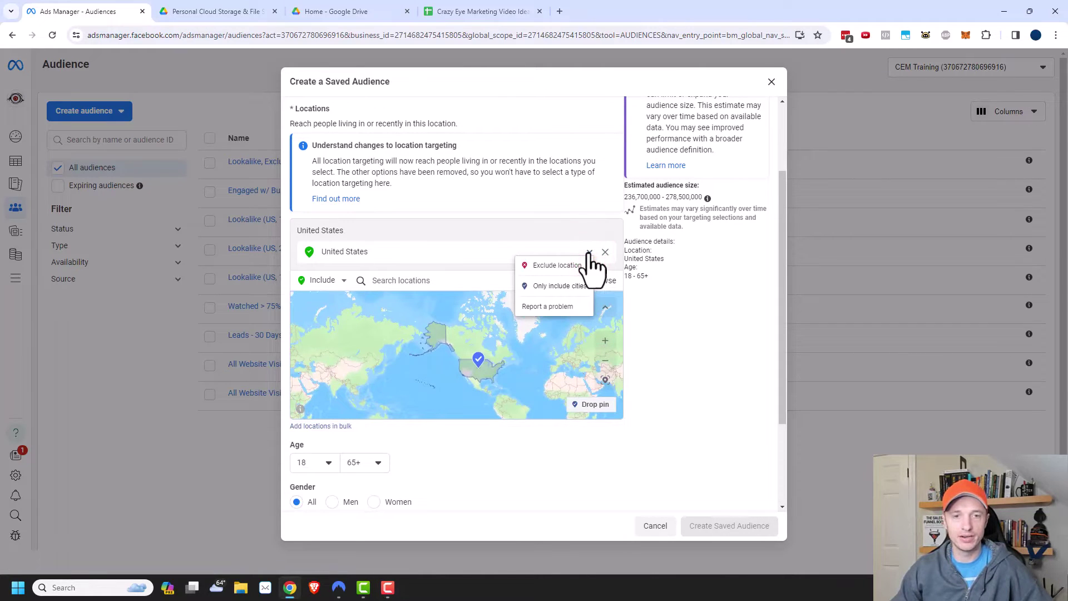
left_click(392, 285)
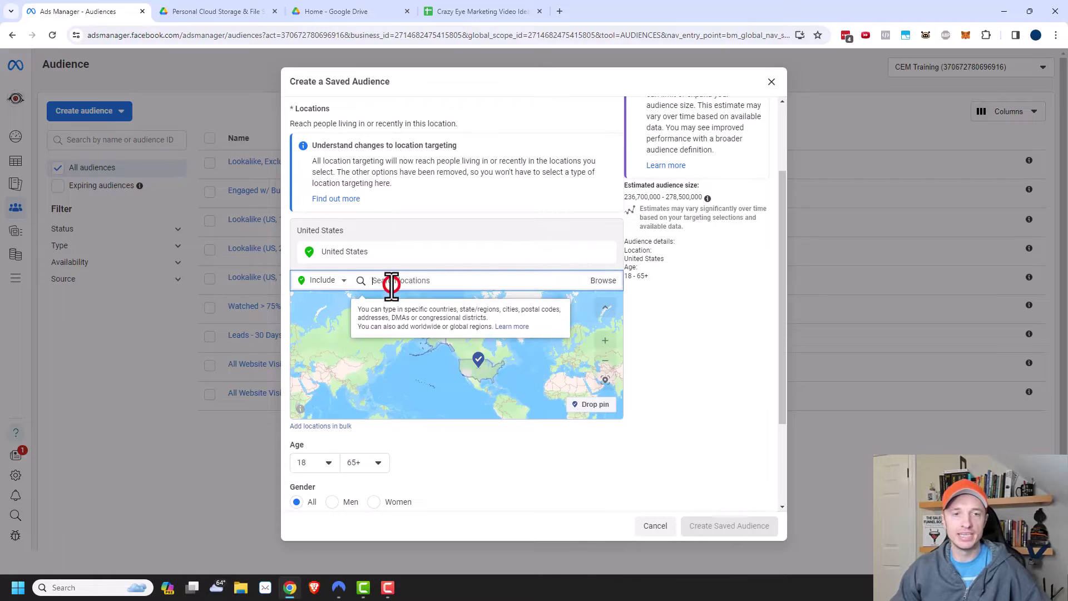
type("can")
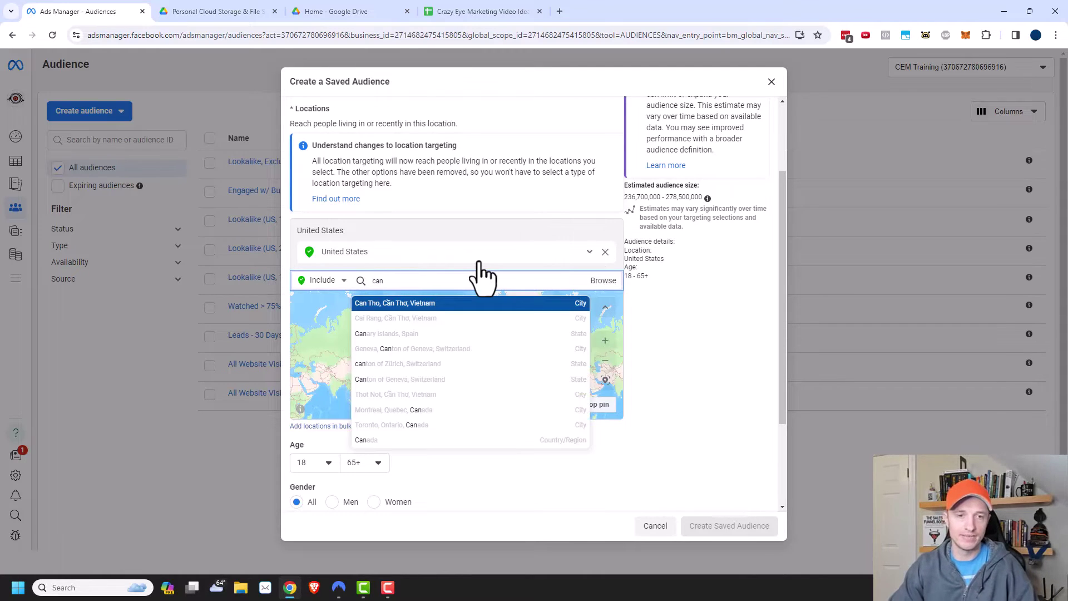
type("ada")
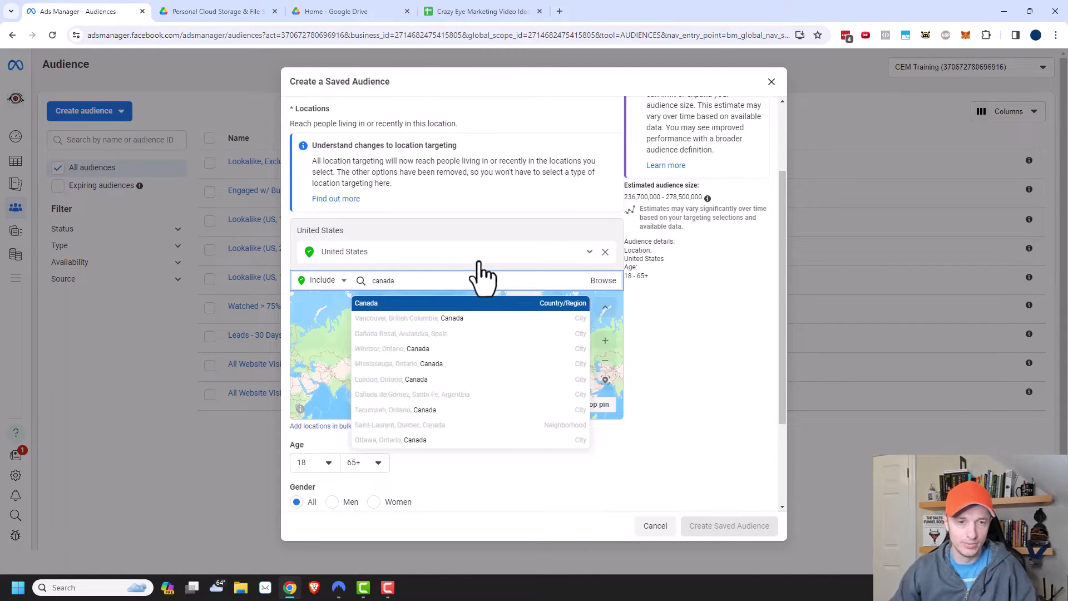
- Add Canada as a targeted location and exclude Florida
left_click(541, 306)
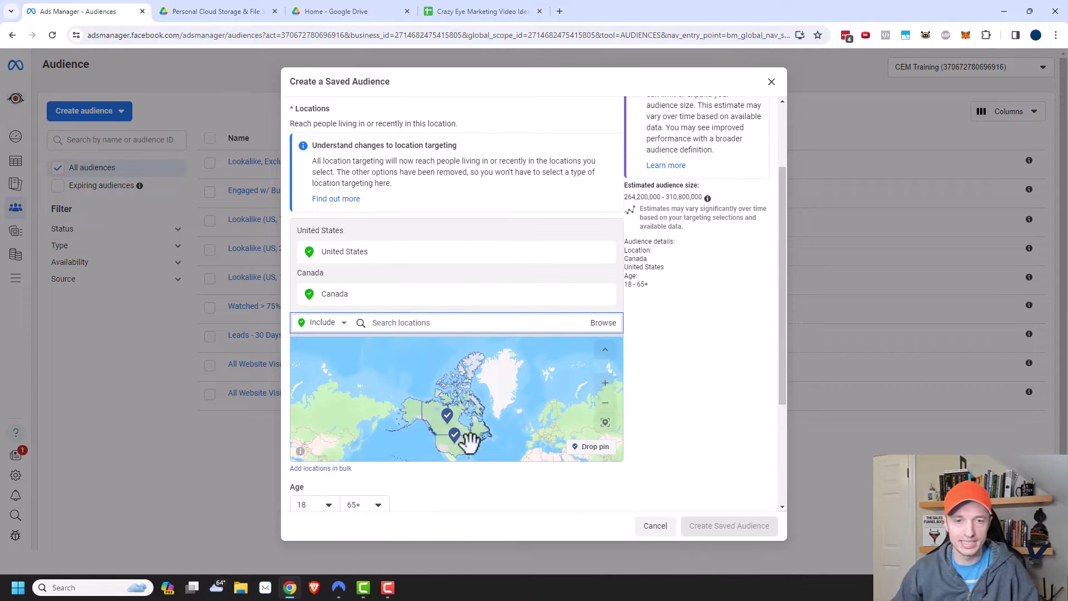
left_click_drag(495, 438, 495, 412)
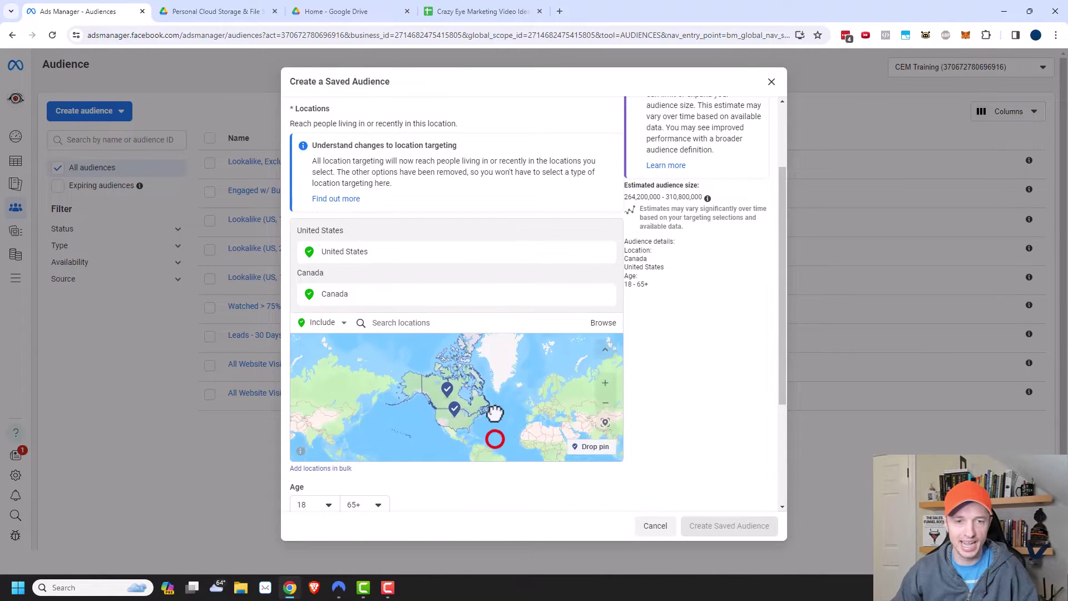
left_click(422, 325)
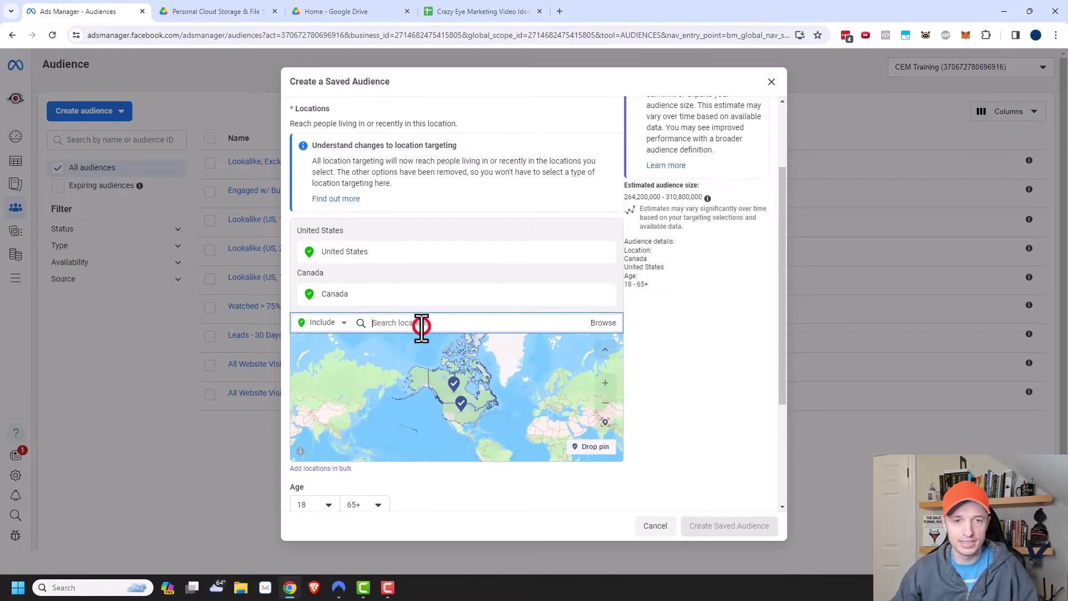
left_click(340, 324)
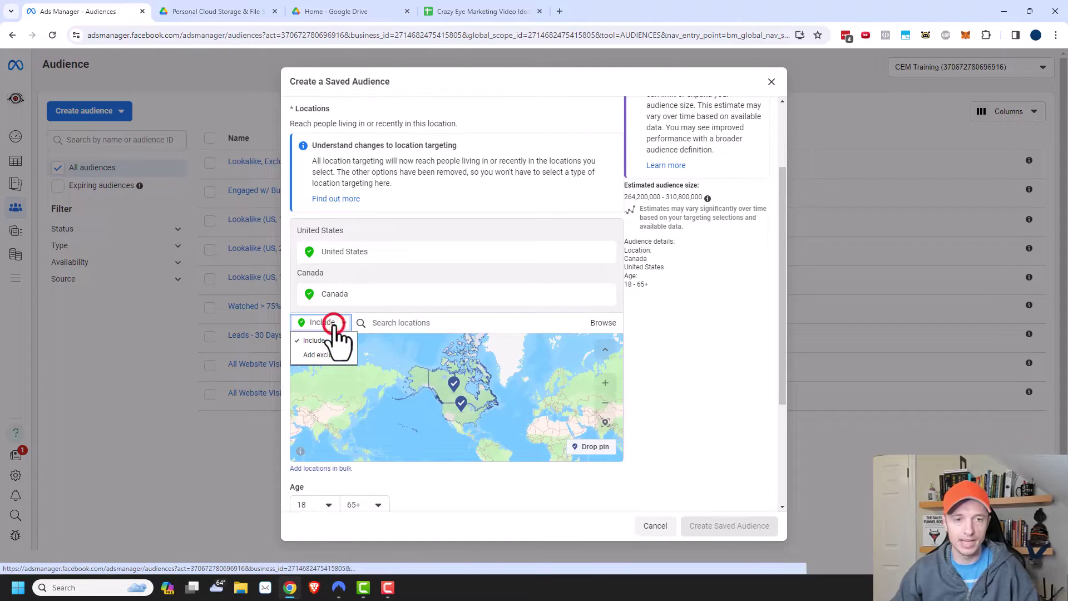
left_click(327, 356)
left_click(448, 328)
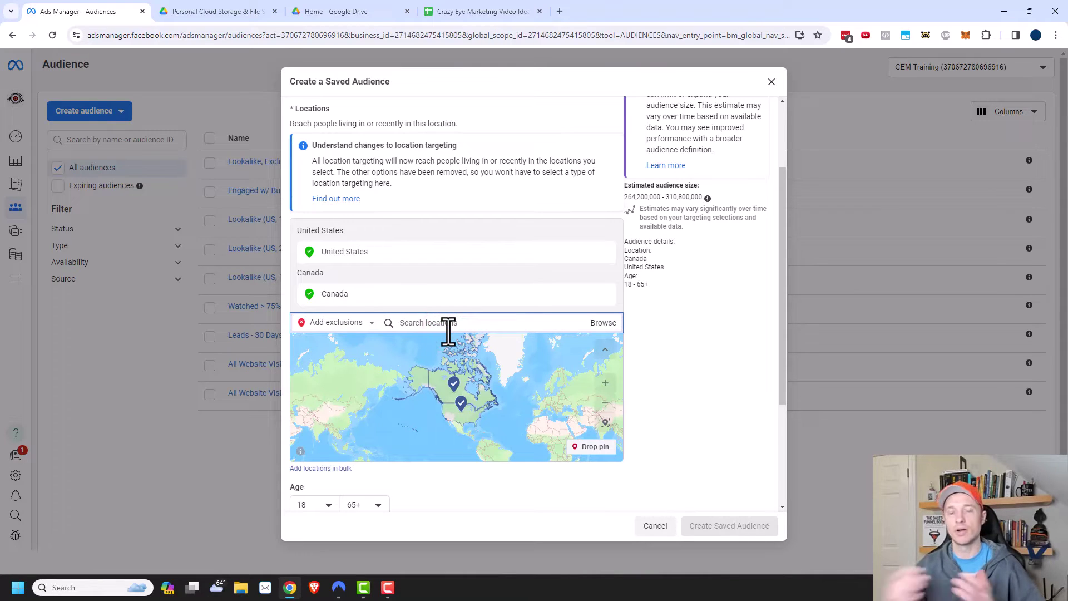
type("florida")
left_click(448, 358)
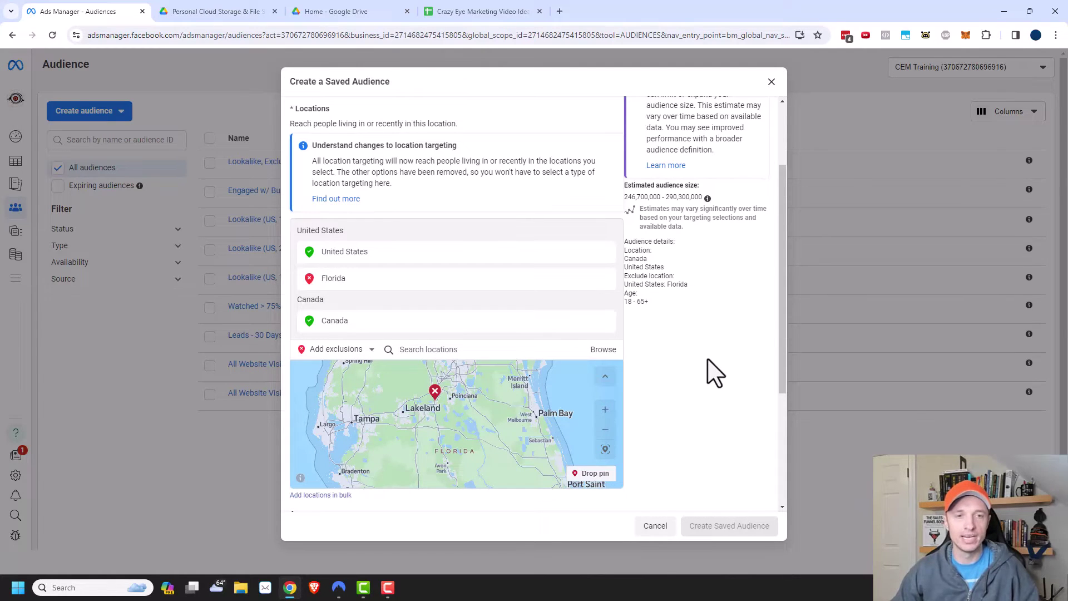
- Remove Canada, Florida and the United States so no locations remain
scroll(714, 373, "down", 2)
scroll(673, 317, "up", 1)
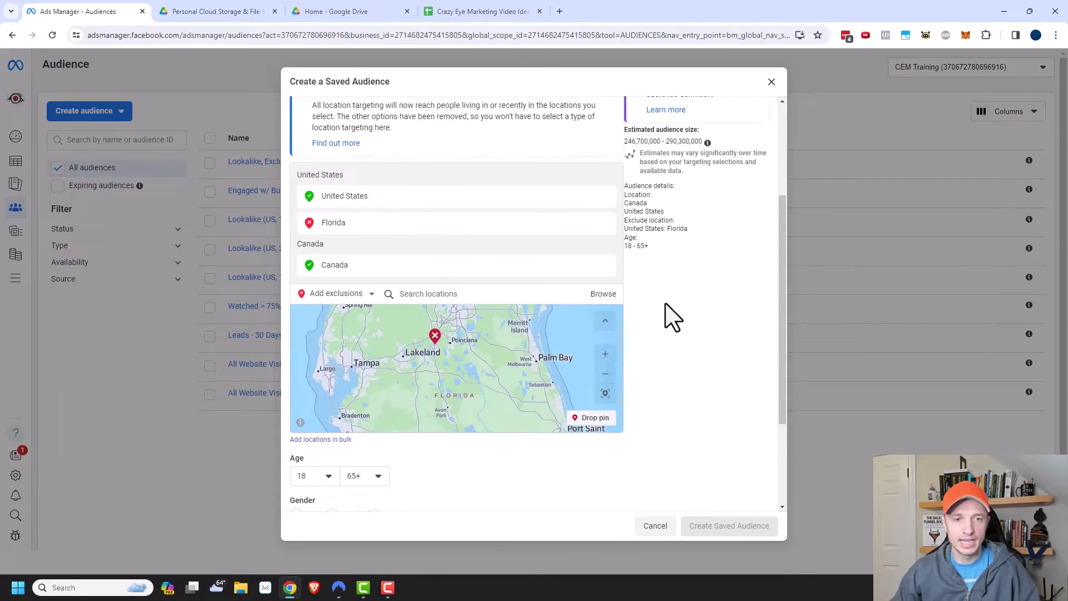
left_click(605, 265)
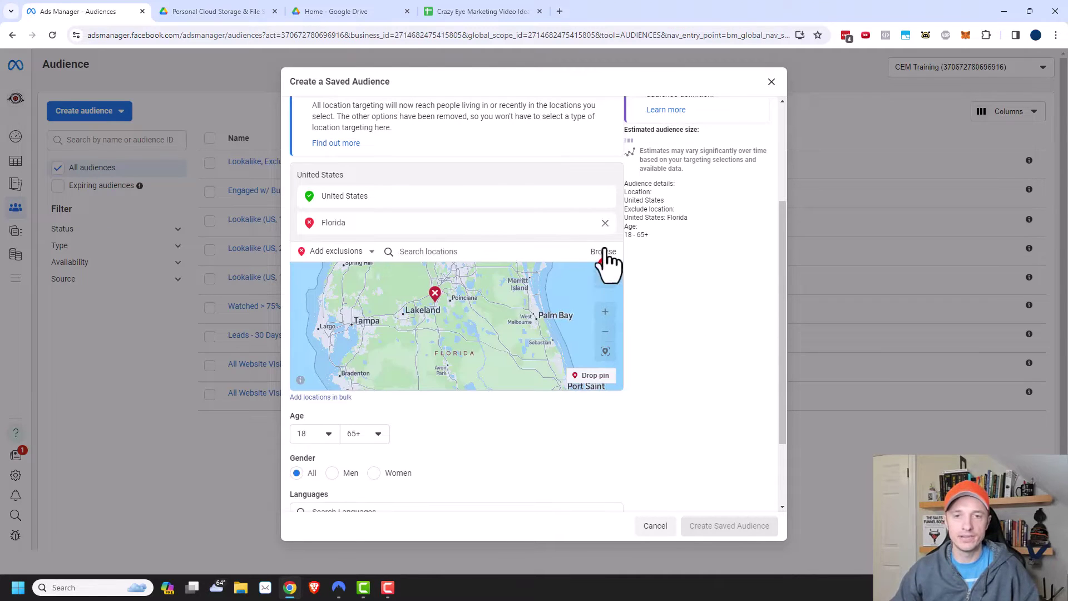
left_click(606, 223)
left_click(605, 196)
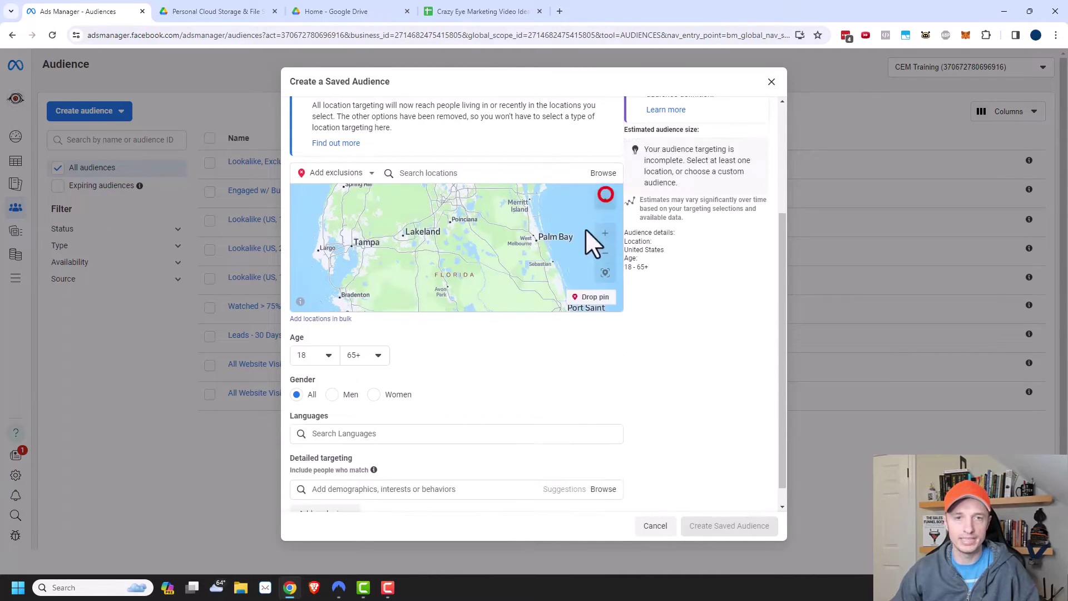
- Zoom and pan the location map to center on Spring Hill, Florida
left_click_drag(506, 231, 529, 290)
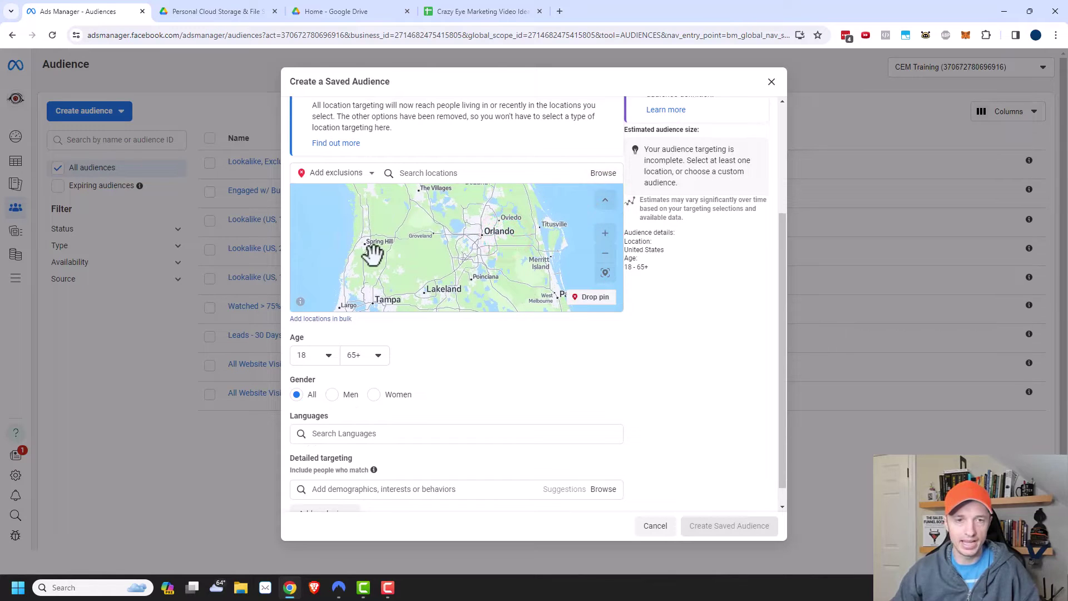
scroll(369, 250, "up", 5)
left_click_drag(370, 250, 426, 258)
scroll(426, 258, "up", 5)
left_click_drag(434, 252, 503, 300)
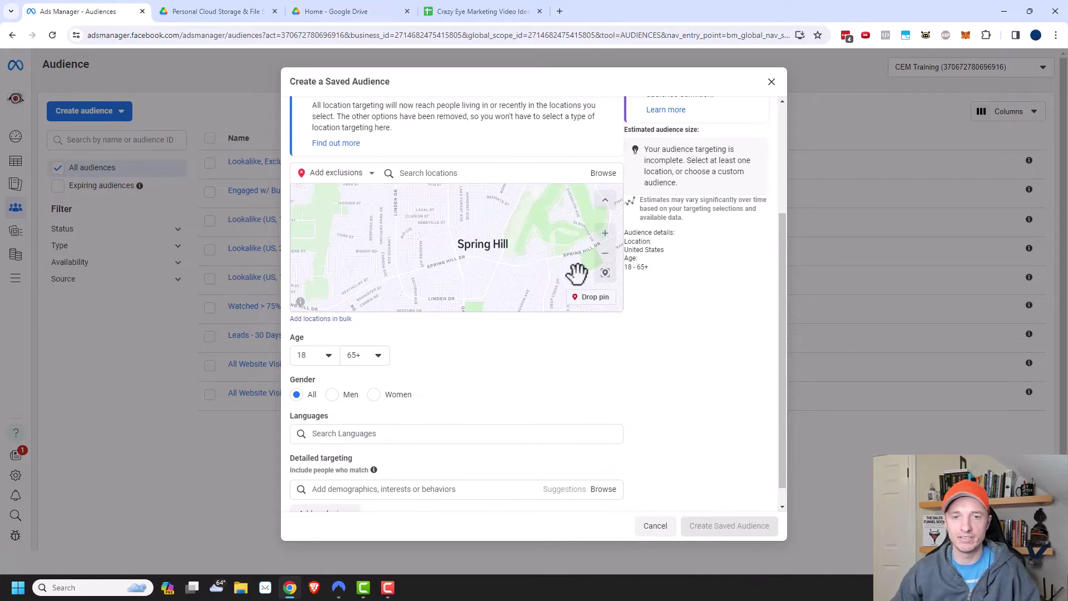
left_click(333, 174)
- Switch back to Include and drop a pin at Spring Hill, Florida with a 10-mile radius
left_click(333, 177)
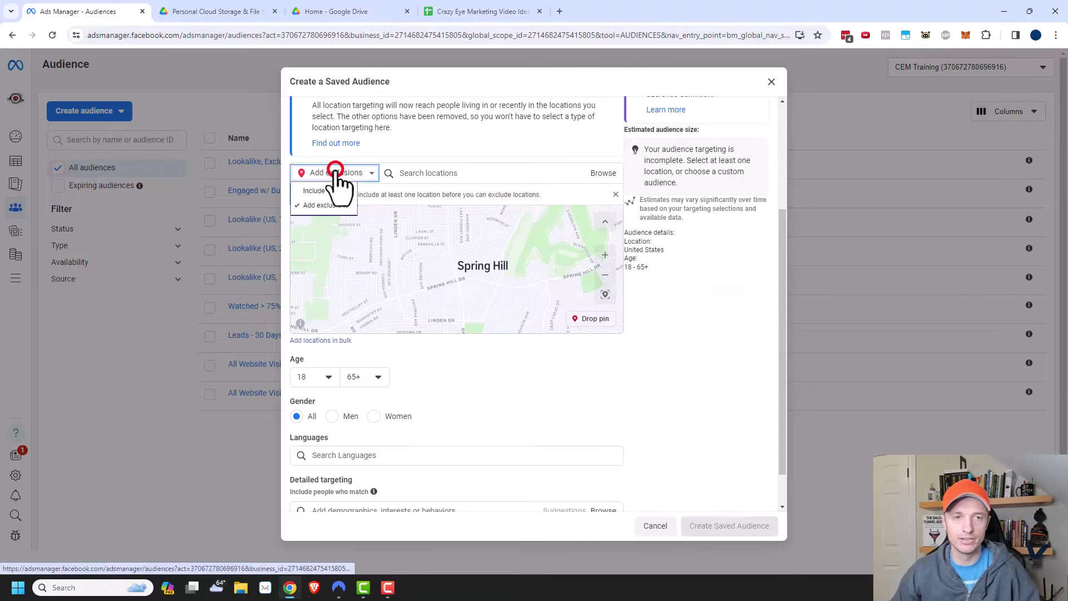
left_click(321, 196)
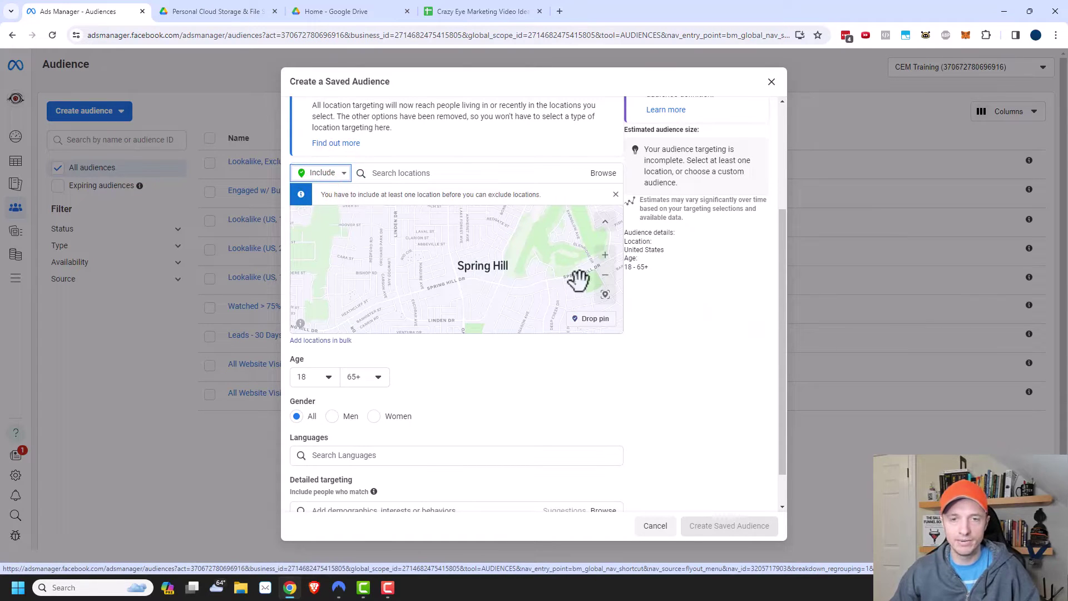
left_click(591, 318)
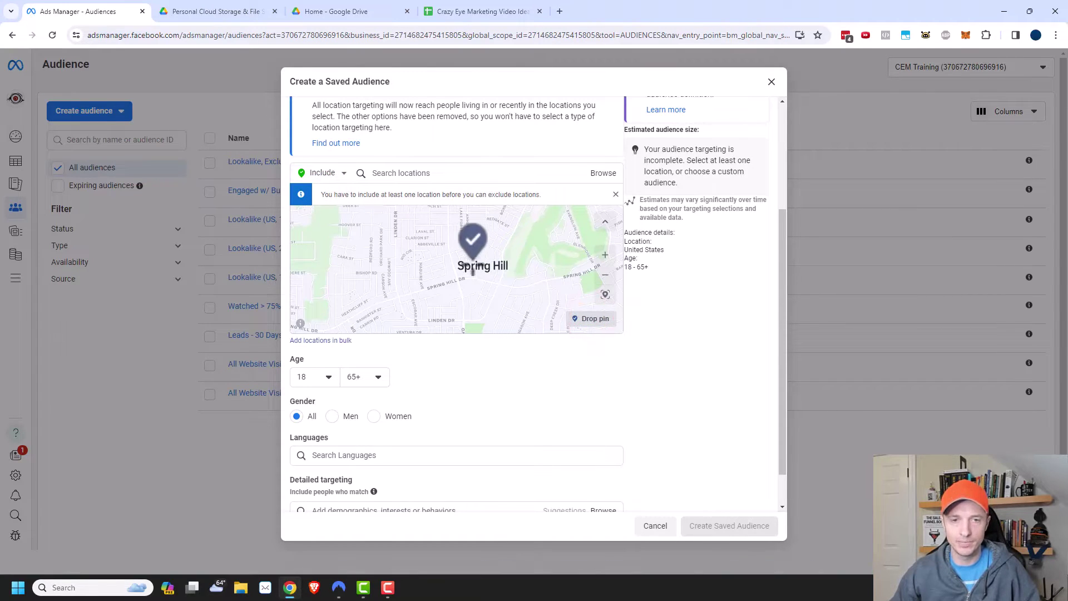
left_click(471, 263)
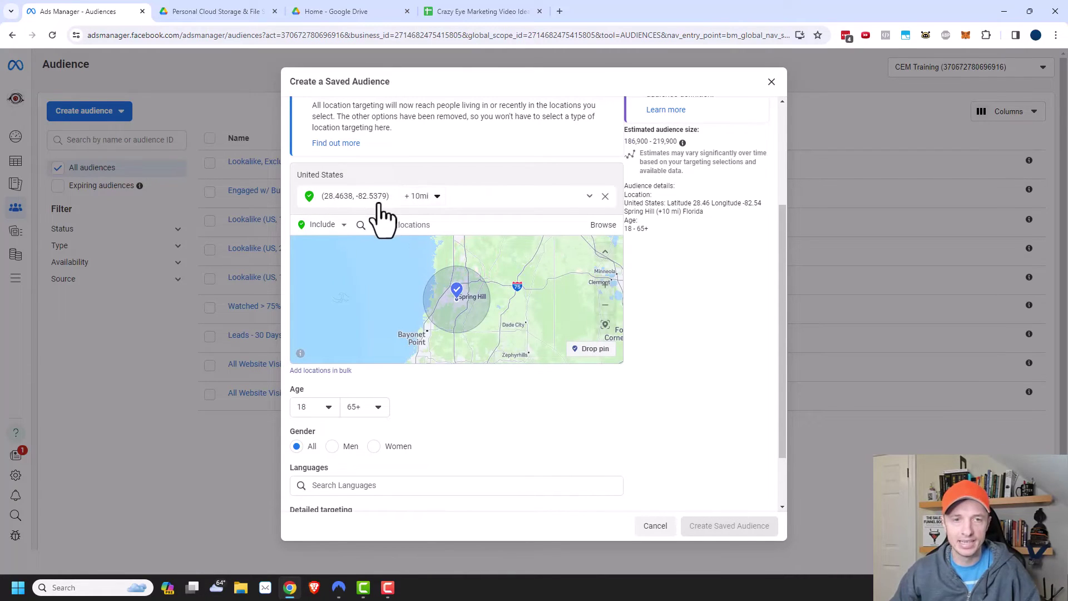
left_click(434, 196)
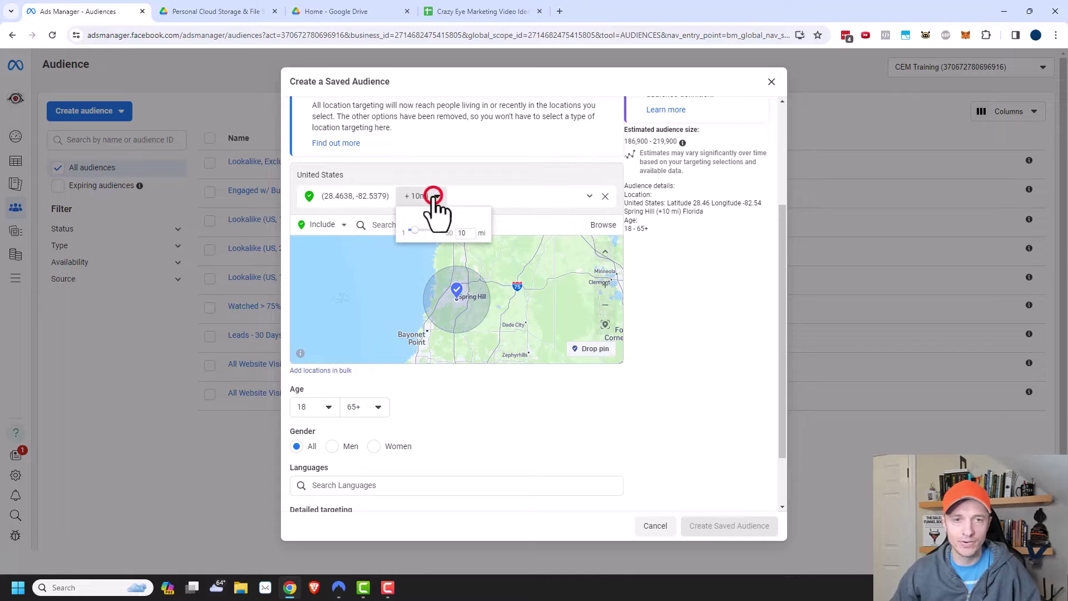
double_click(462, 233)
type("7")
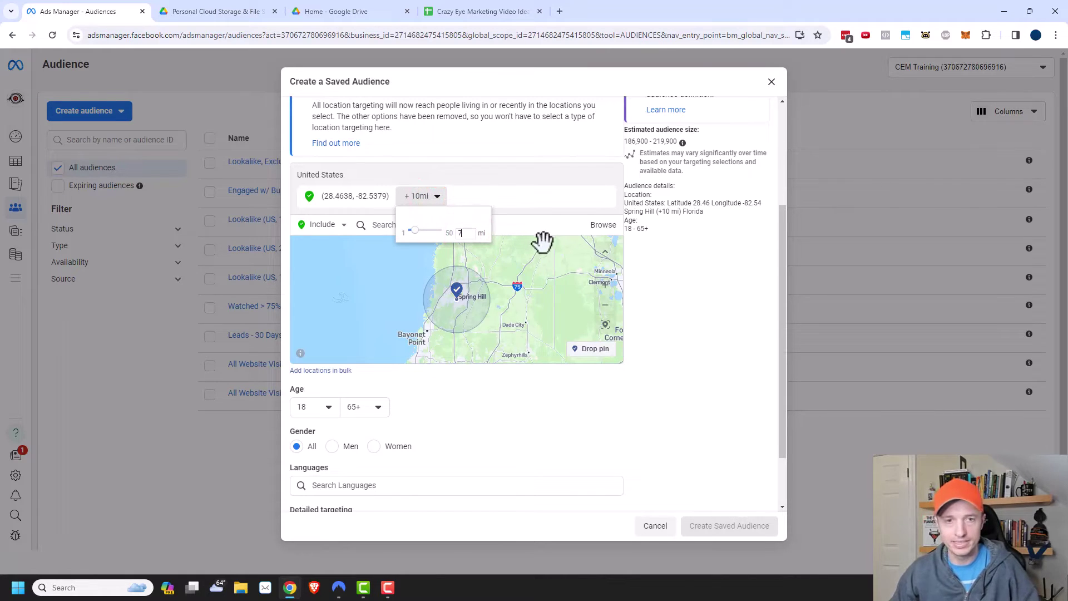
left_click(539, 216)
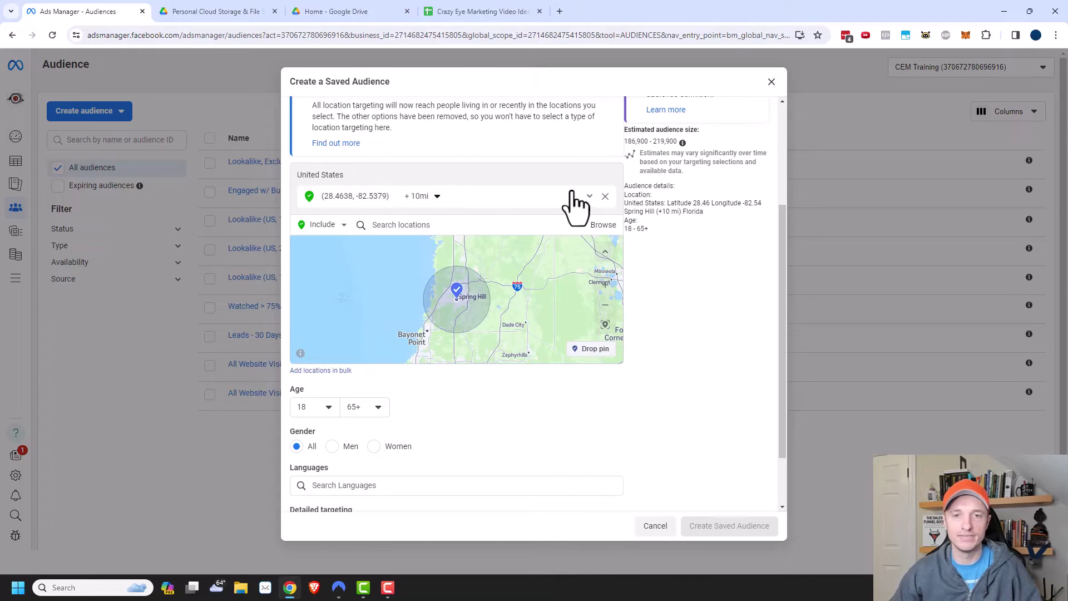
- Remove the Spring Hill pin and set the age range to 25–50
left_click(605, 197)
scroll(483, 386, "down", 2)
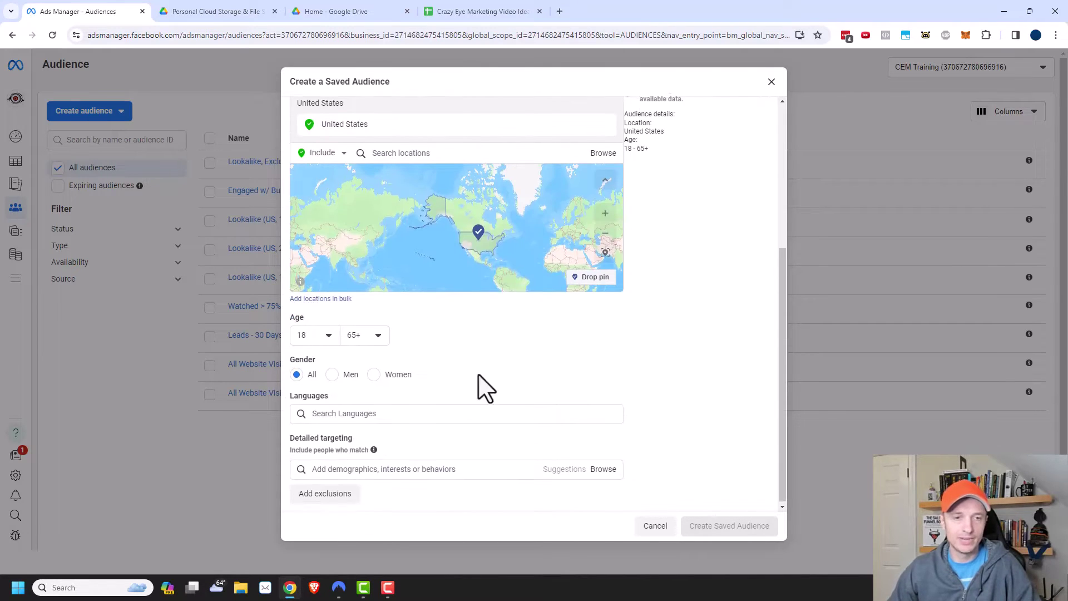
left_click(328, 334)
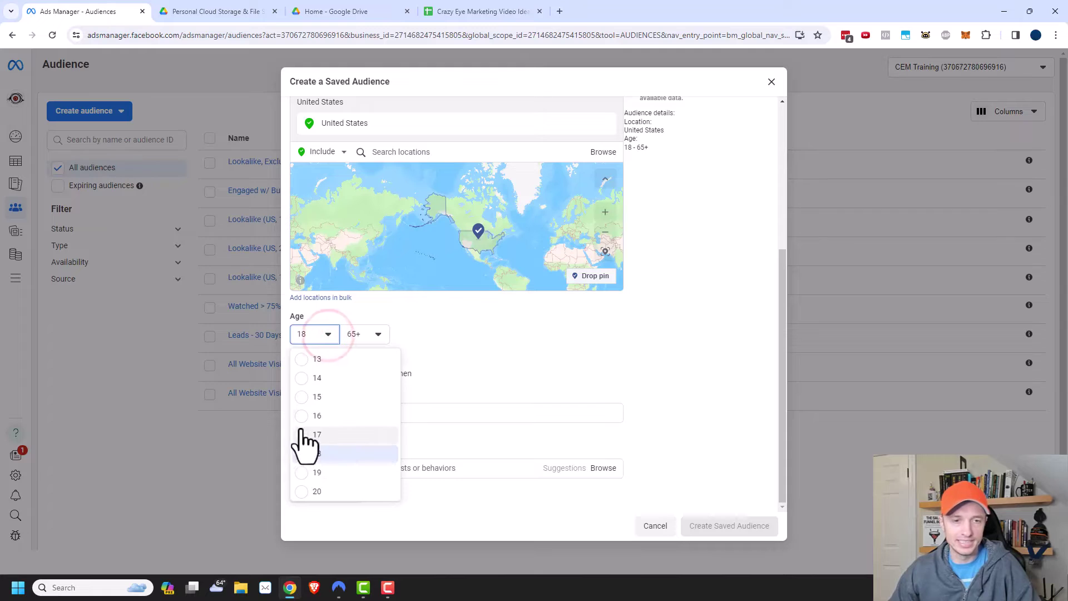
scroll(304, 490, "down", 2)
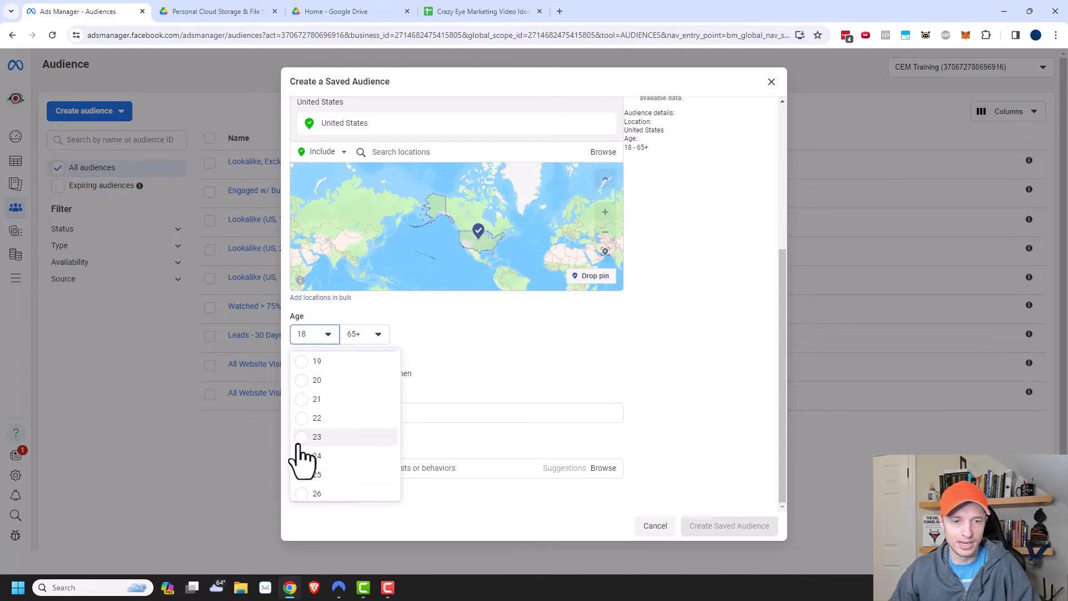
left_click(305, 475)
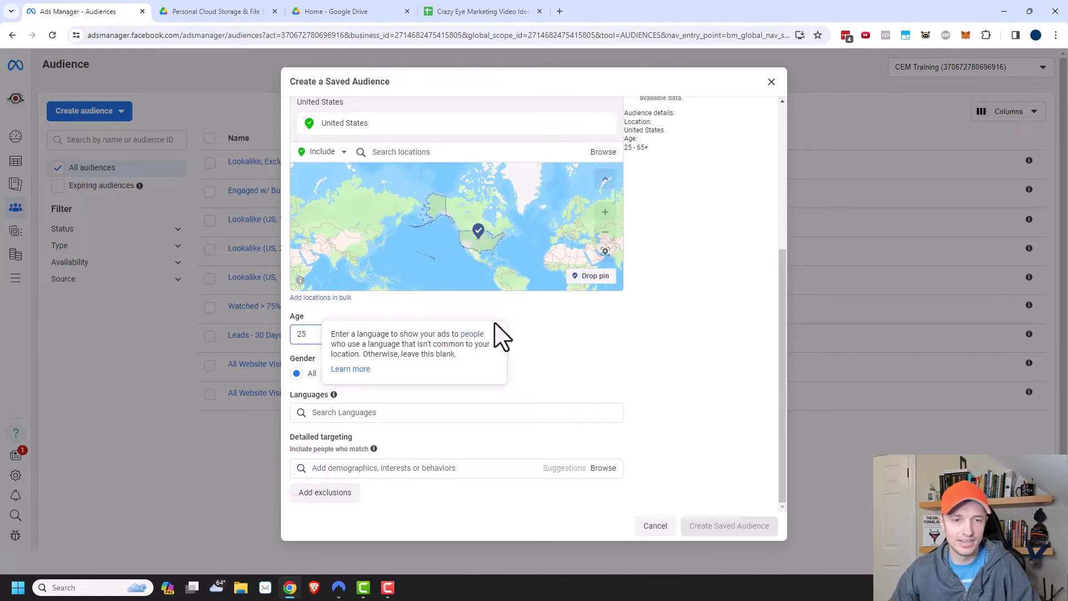
left_click(364, 334)
left_click(351, 428)
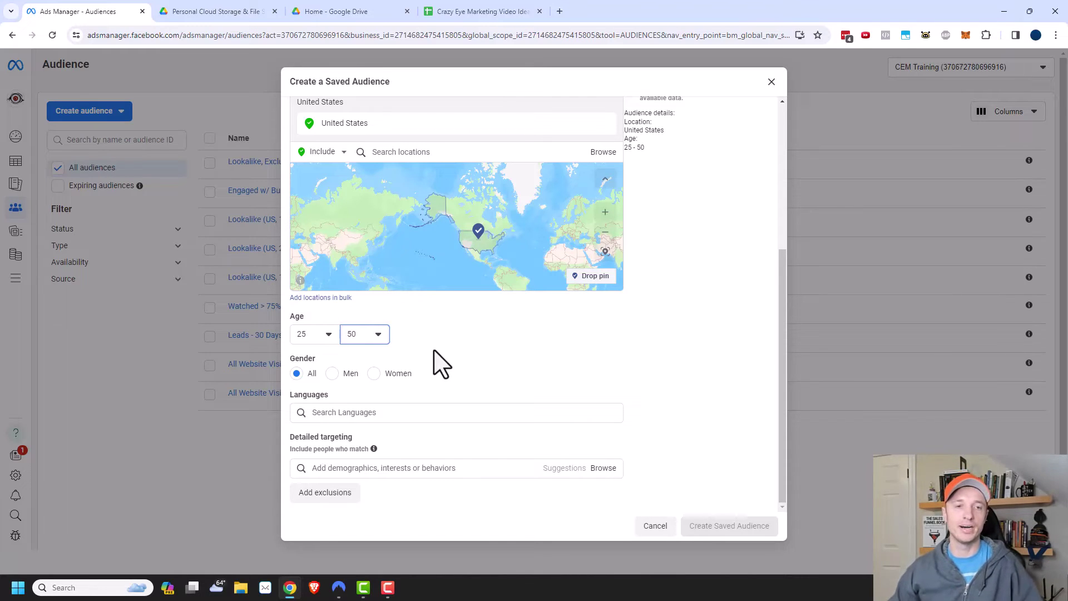
left_click(507, 352)
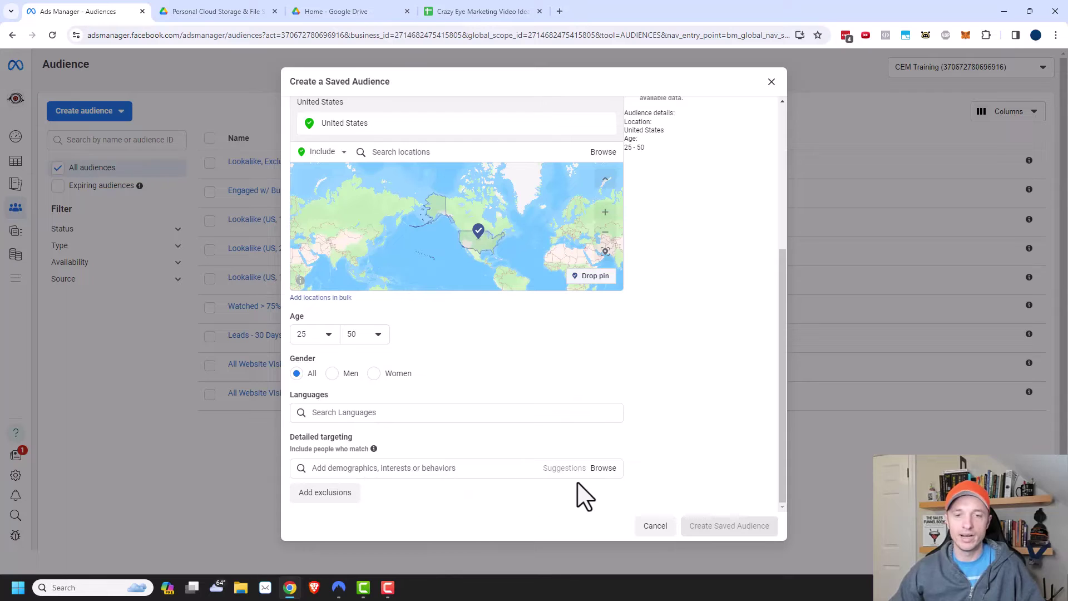
left_click(453, 470)
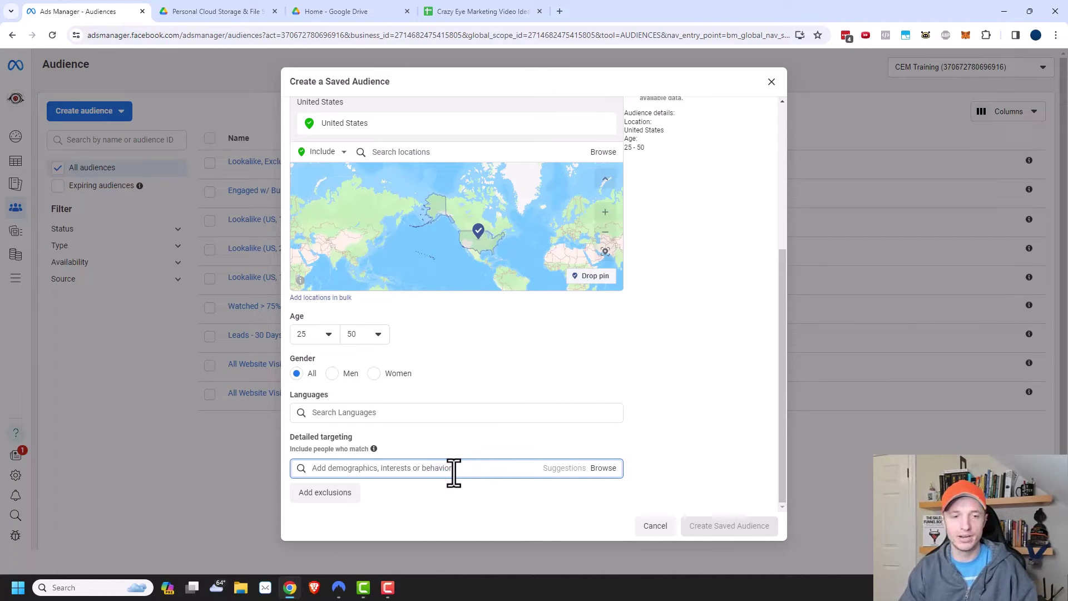
type("dogs")
scroll(453, 473, "down", 3)
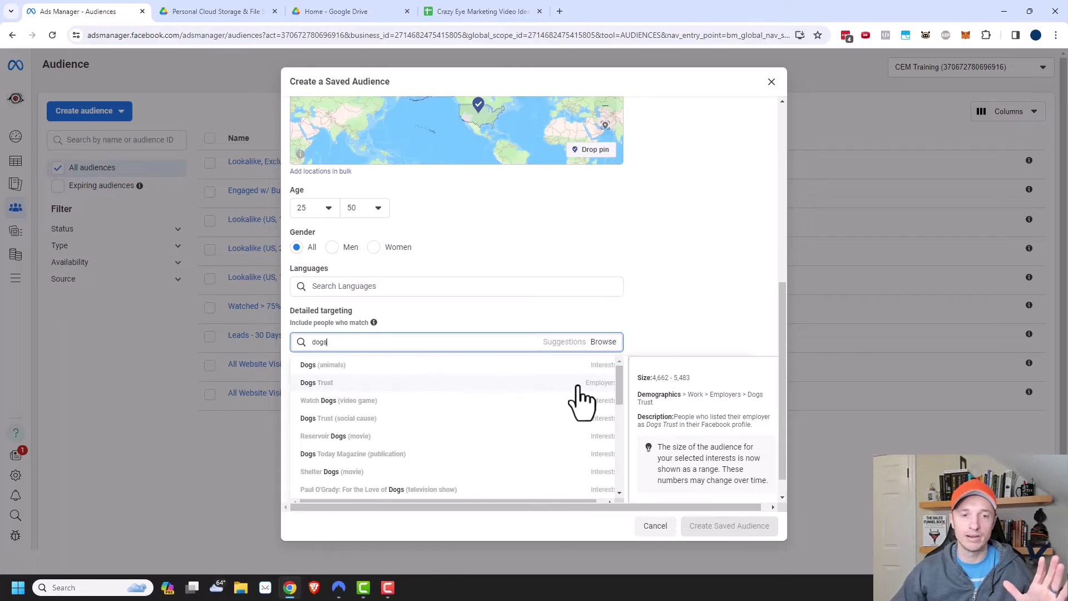
mouse_move(543, 400)
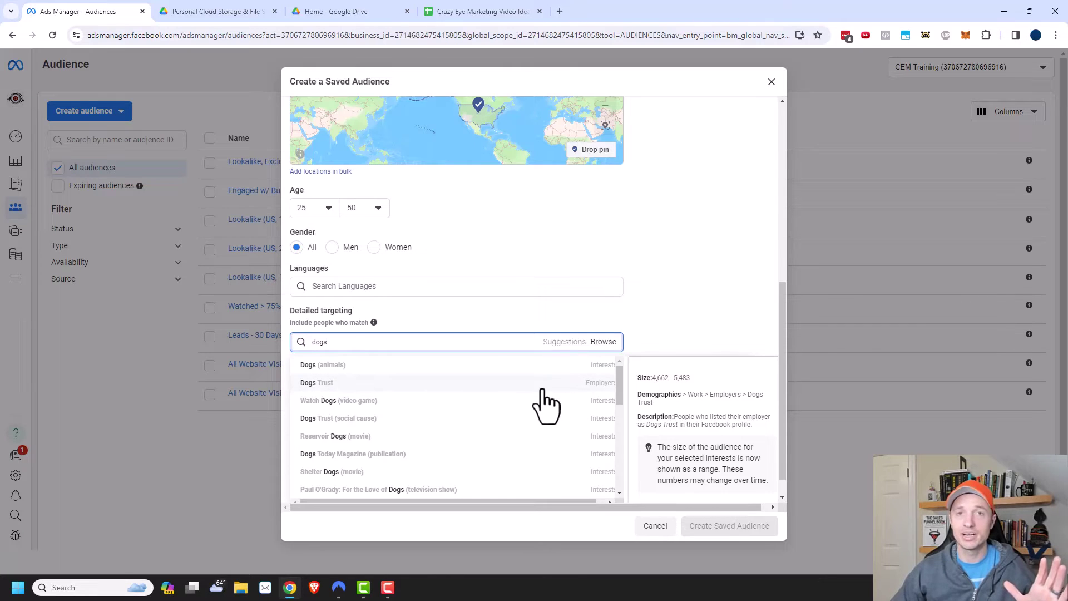
scroll(528, 388, "down", 5)
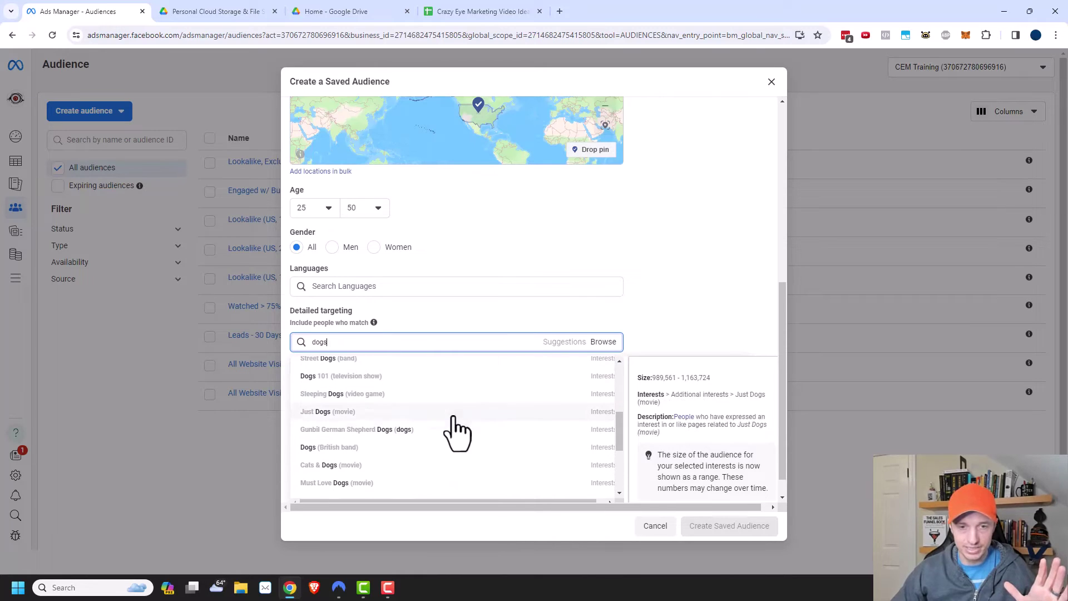
scroll(445, 439, "up", 5)
scroll(337, 322, "up", 1)
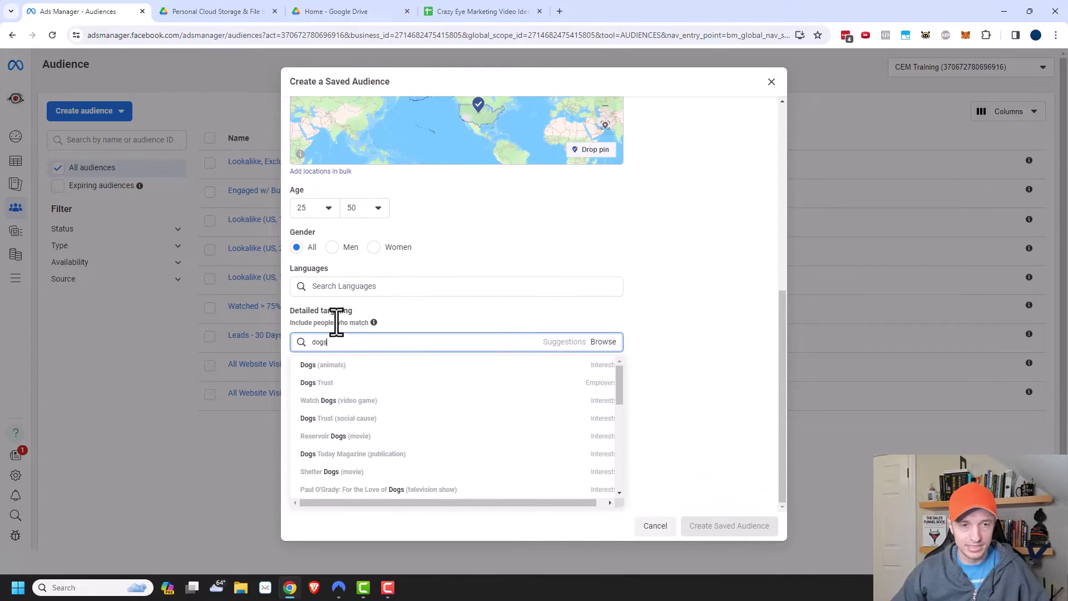
key("BackSpace")
type("o")
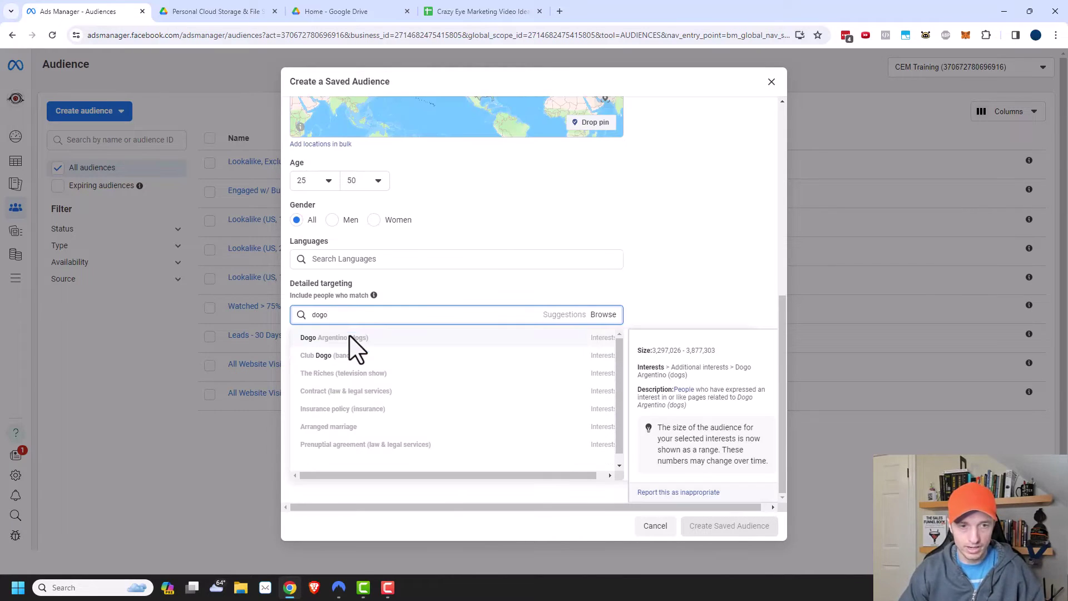
type("wner")
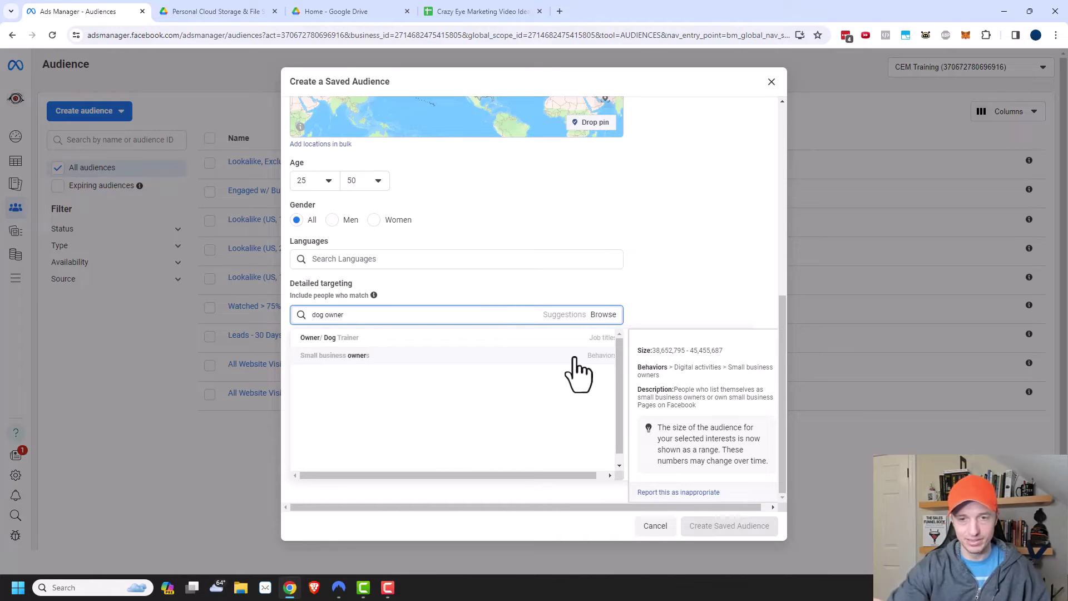
left_click(777, 350)
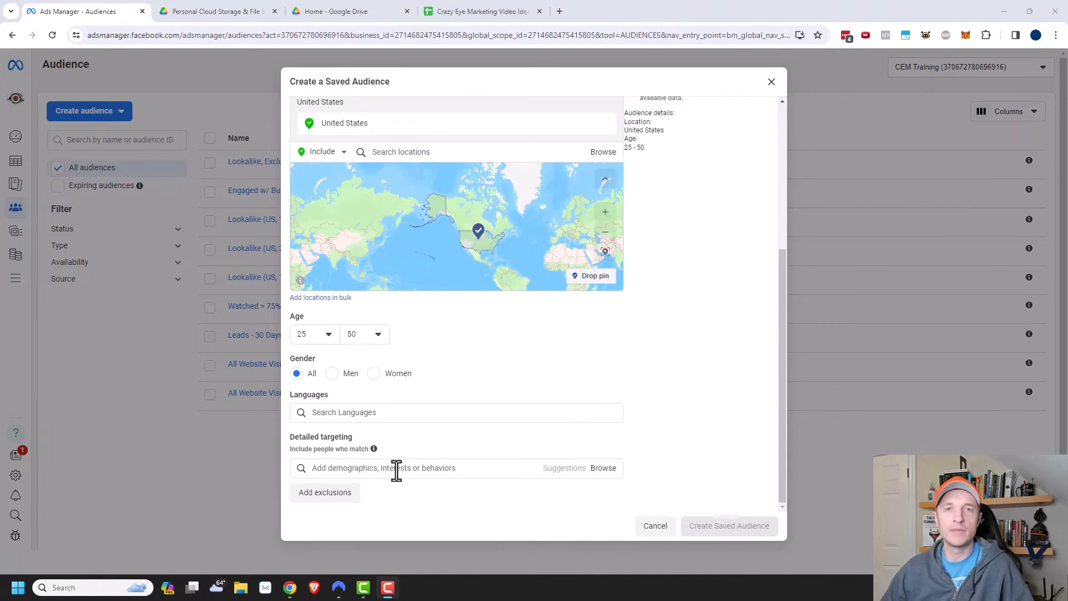
- Browse the Demographics > Education > Education level degree options in detailed targeting, then collapse Education
left_click(611, 471)
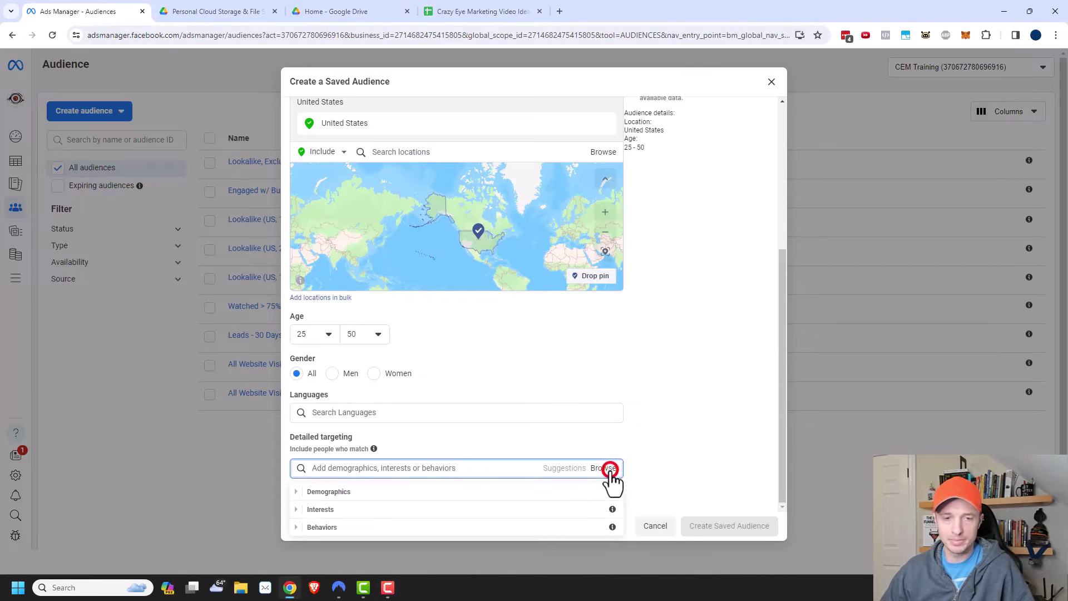
left_click(297, 494)
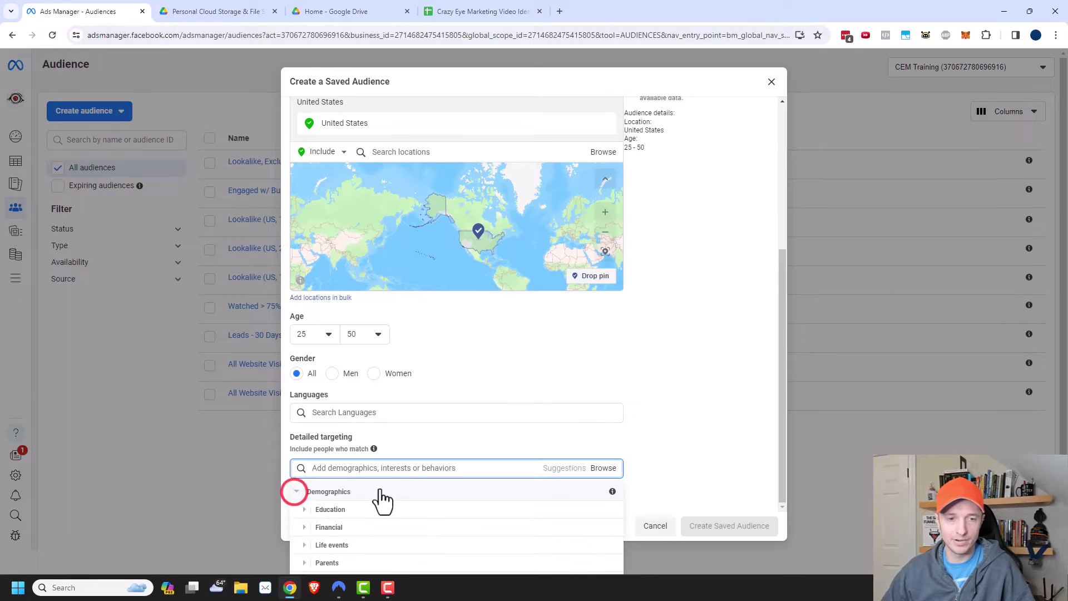
scroll(401, 506, "down", 1)
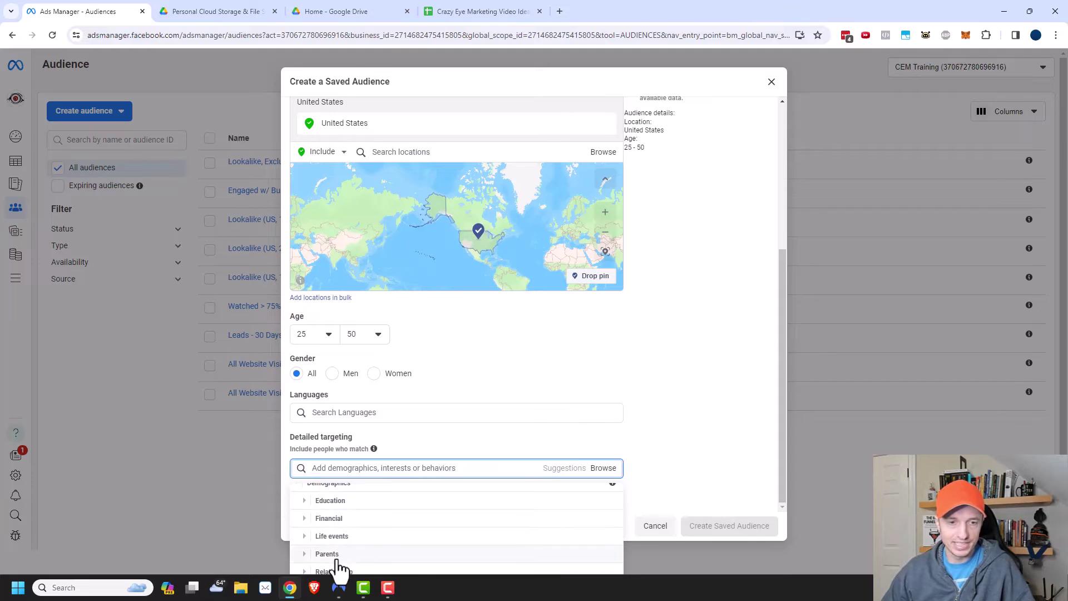
left_click(303, 502)
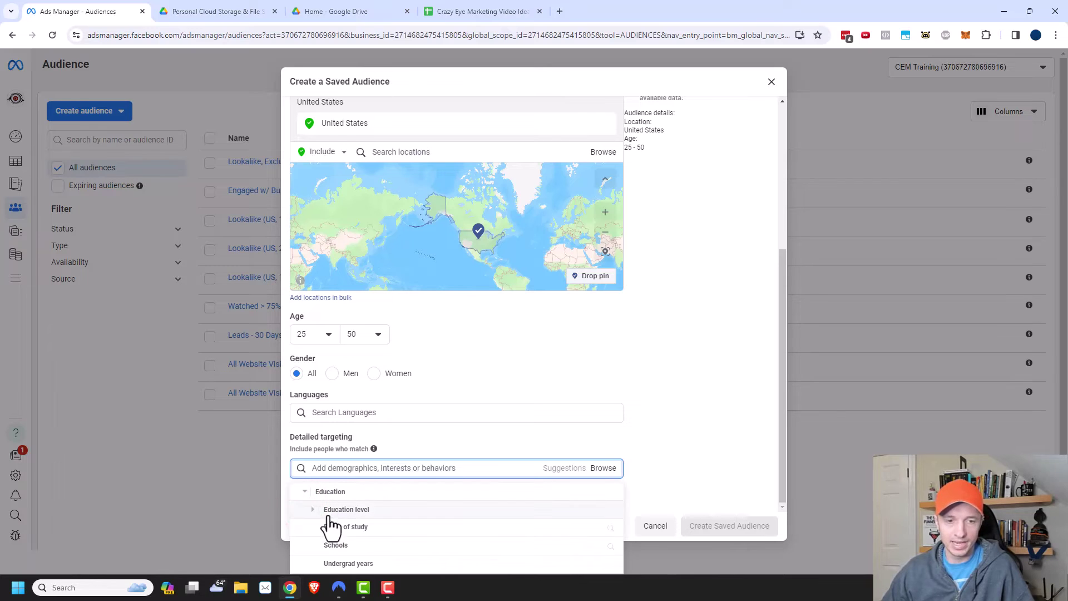
left_click(311, 509)
scroll(392, 509, "down", 1)
mouse_move(387, 511)
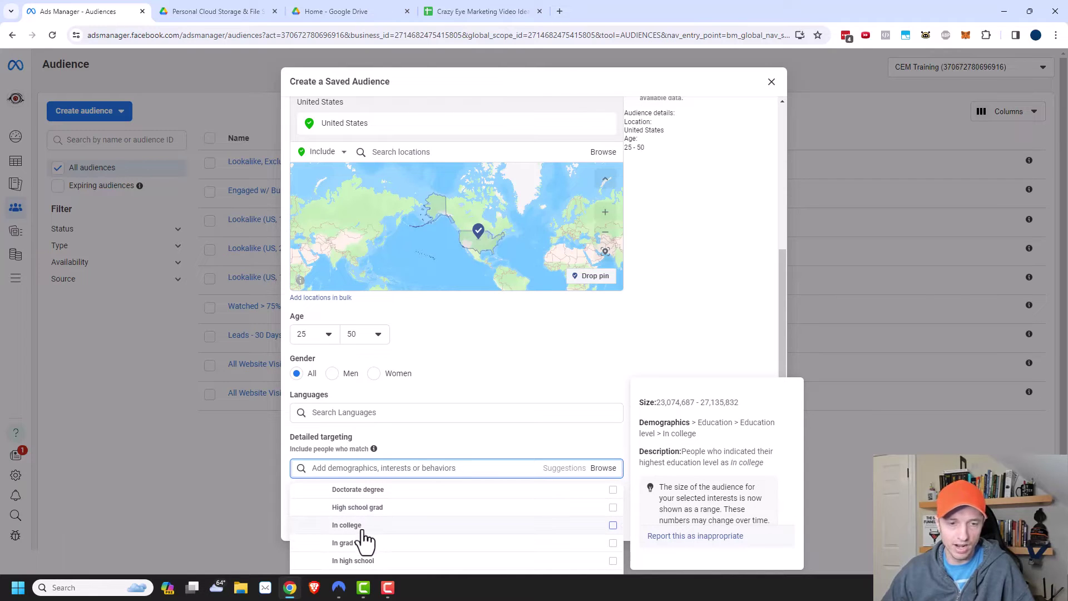
scroll(362, 537, "down", 2)
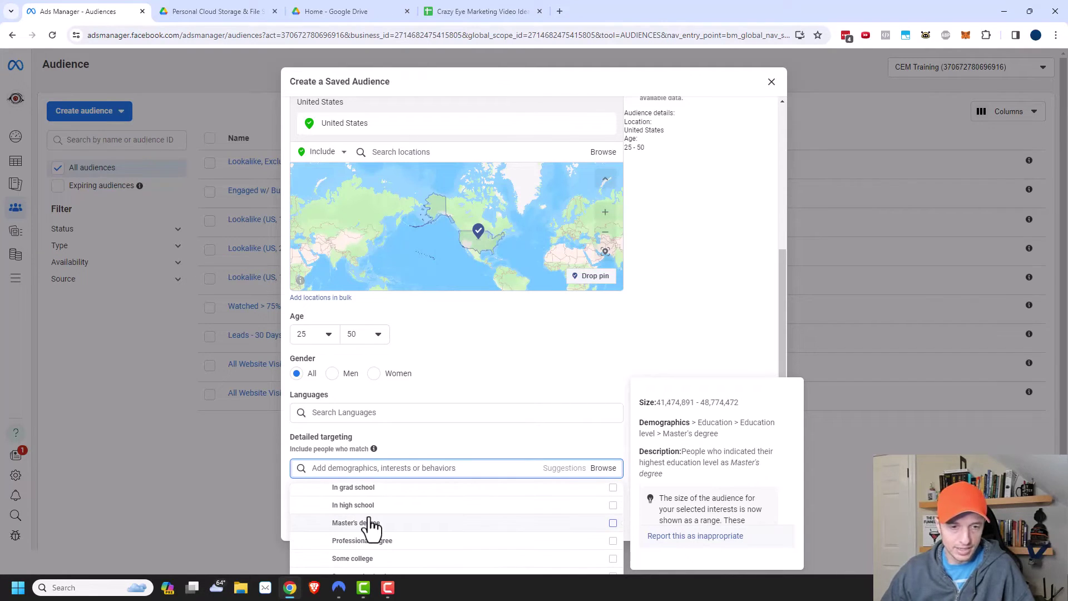
scroll(368, 552, "down", 1)
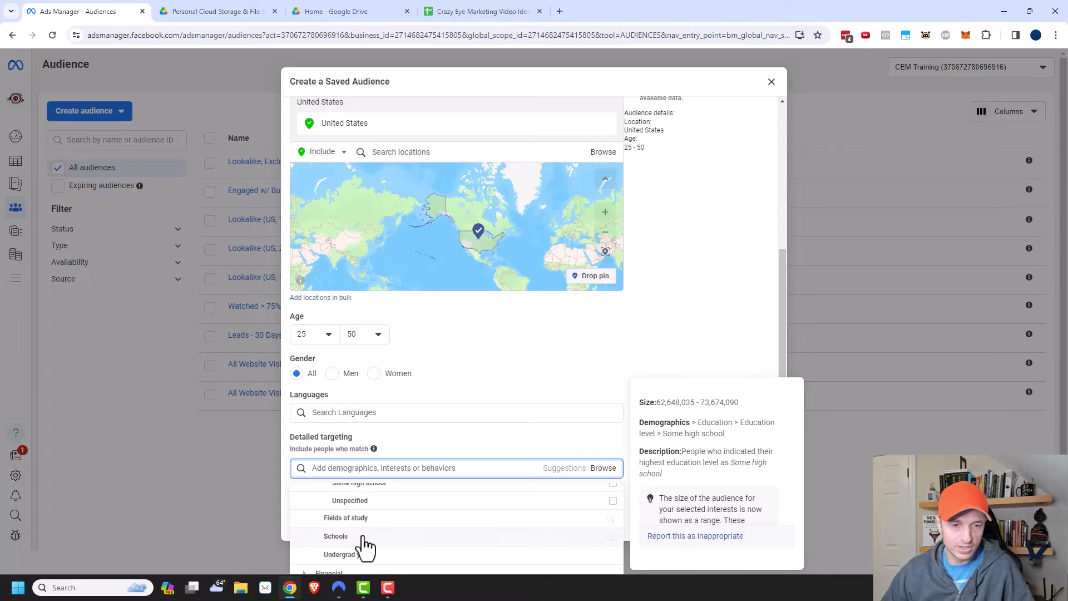
scroll(362, 538, "up", 5)
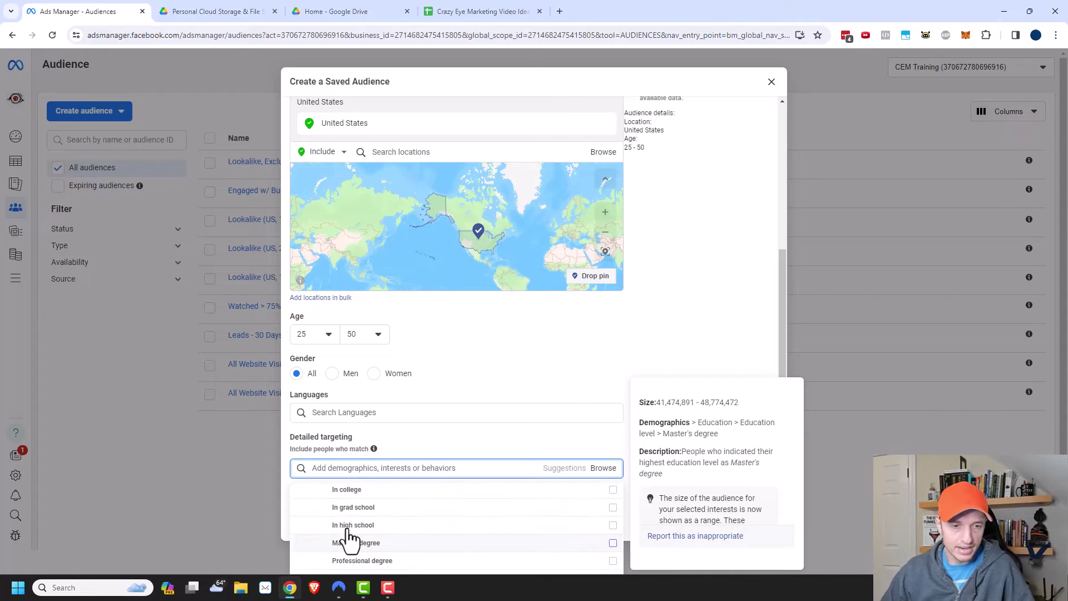
left_click(305, 510)
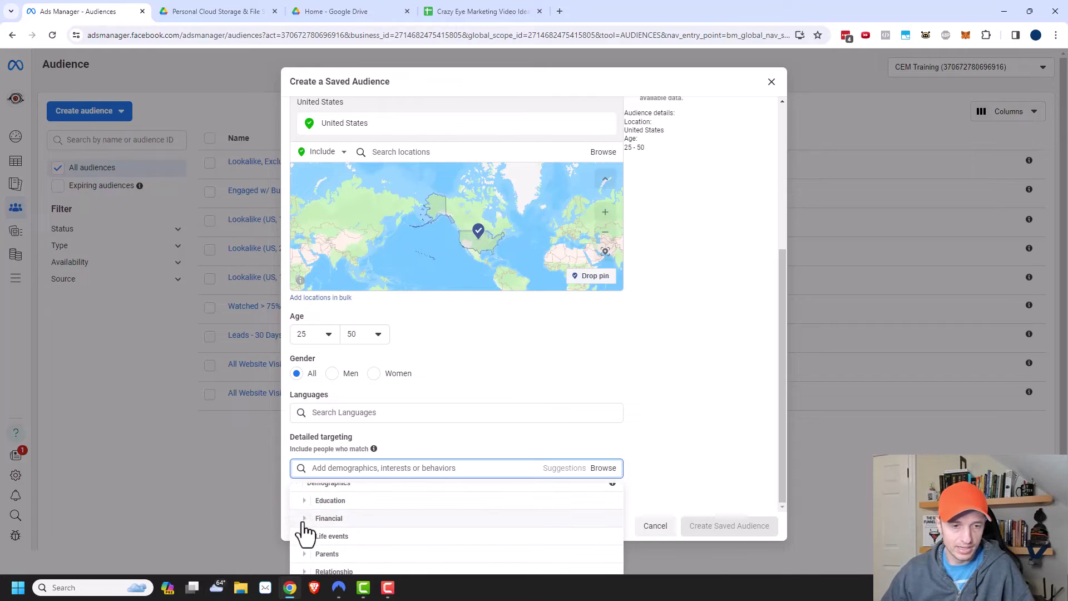
- Look through the Financial > Income and Life events > Parents options, then collapse Demographics
left_click(304, 517)
left_click(312, 518)
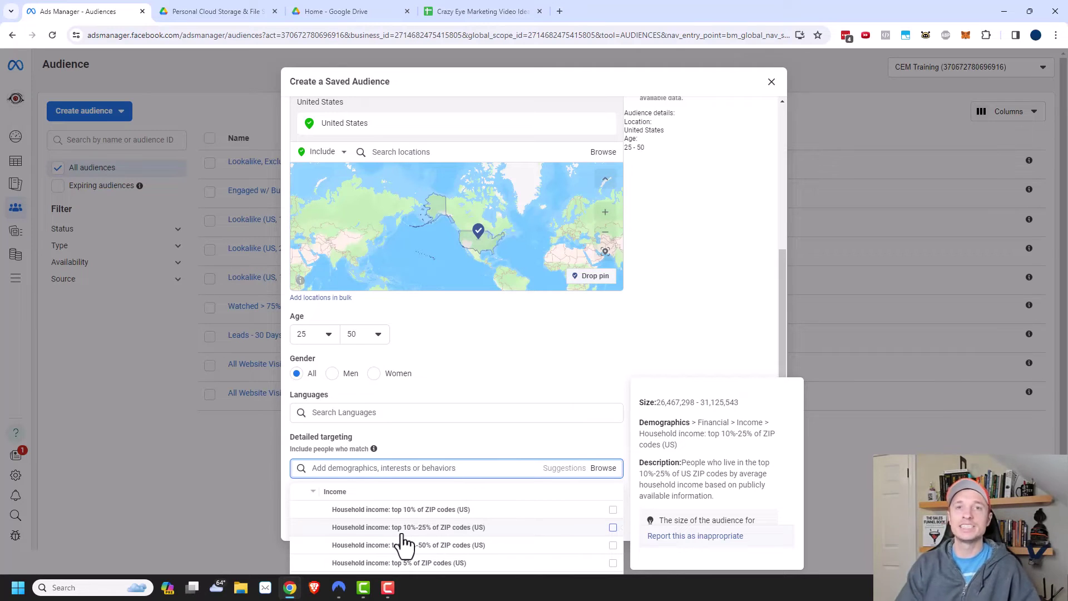
left_click(312, 492)
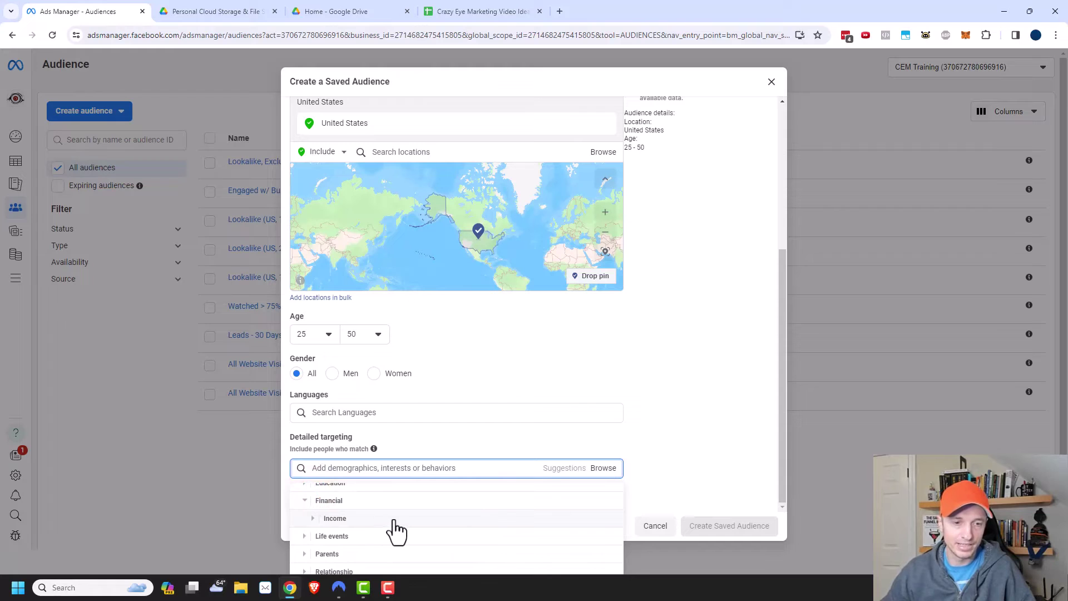
left_click(304, 538)
mouse_move(382, 535)
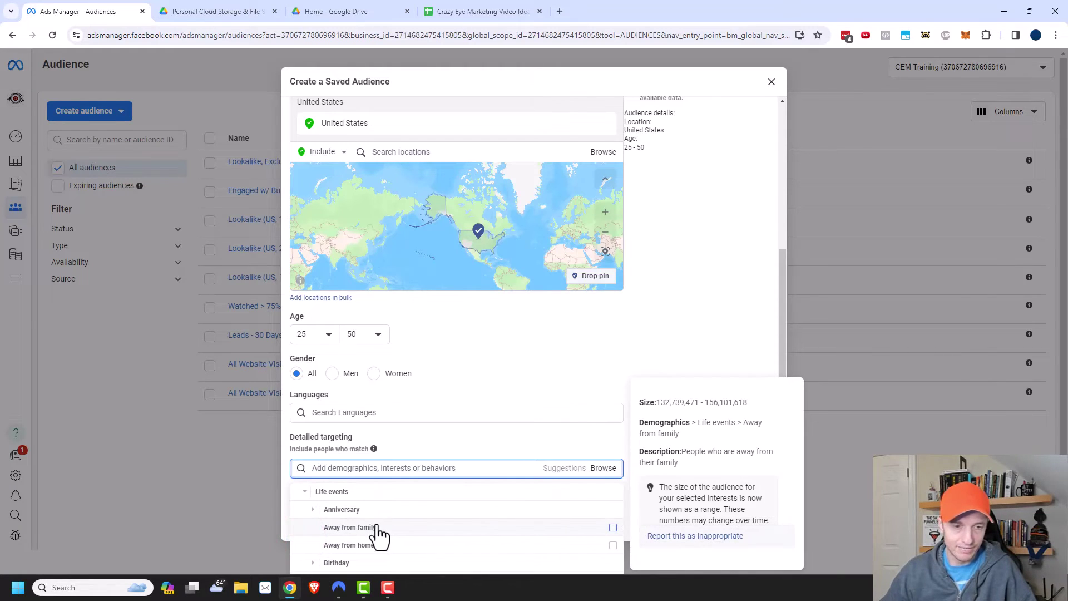
scroll(378, 533, "down", 5)
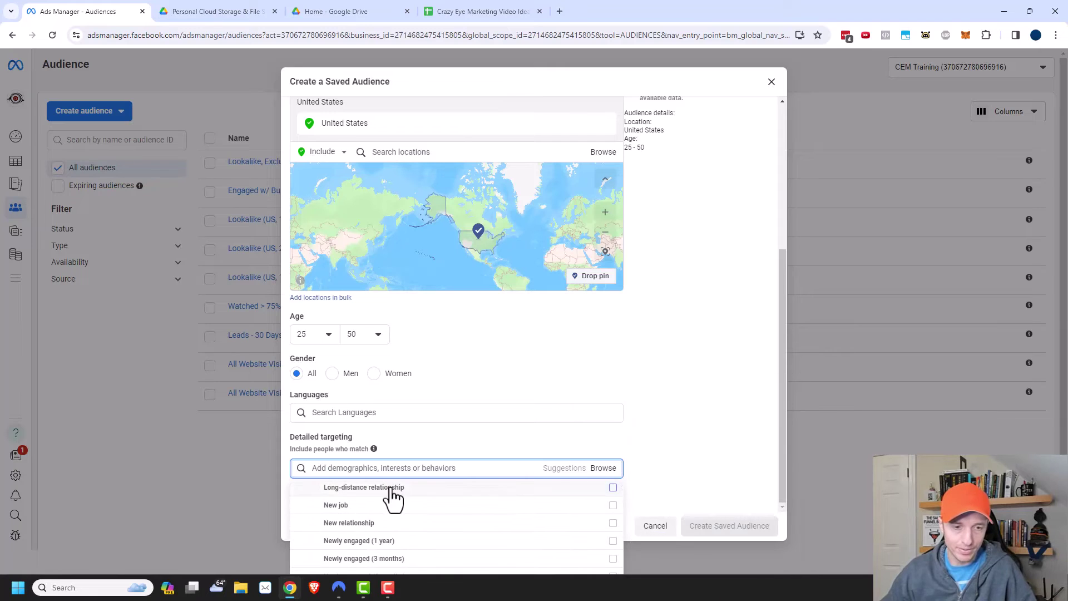
scroll(392, 512, "down", 4)
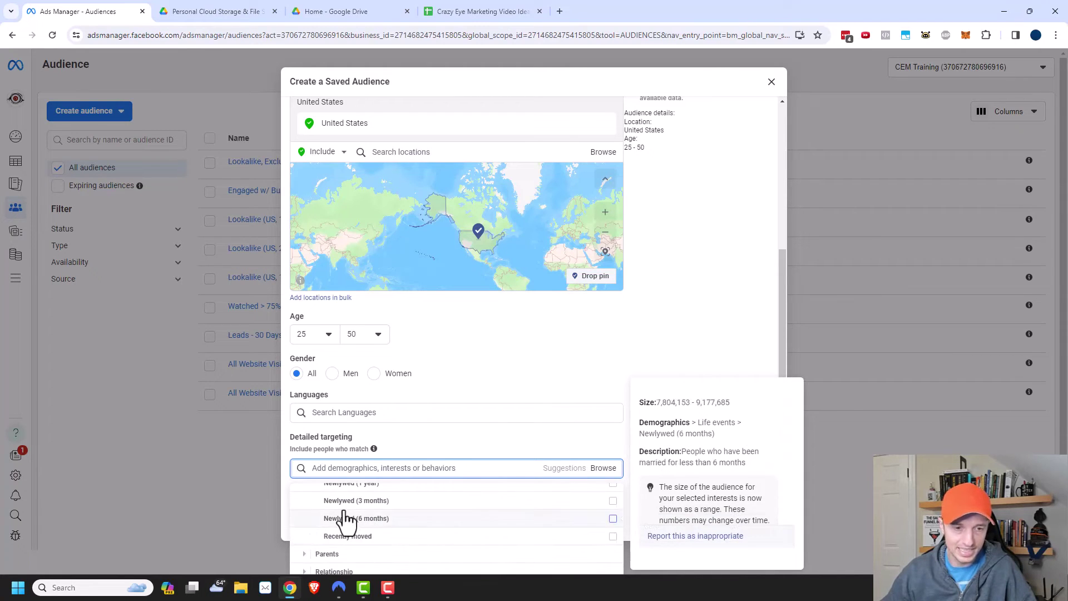
left_click(378, 553)
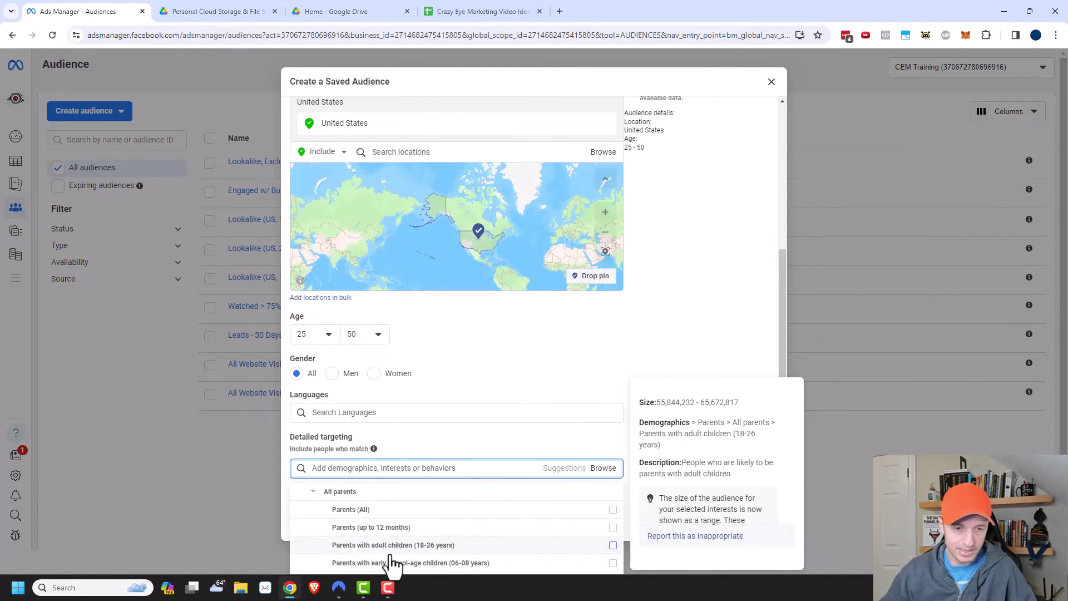
scroll(384, 551, "down", 2)
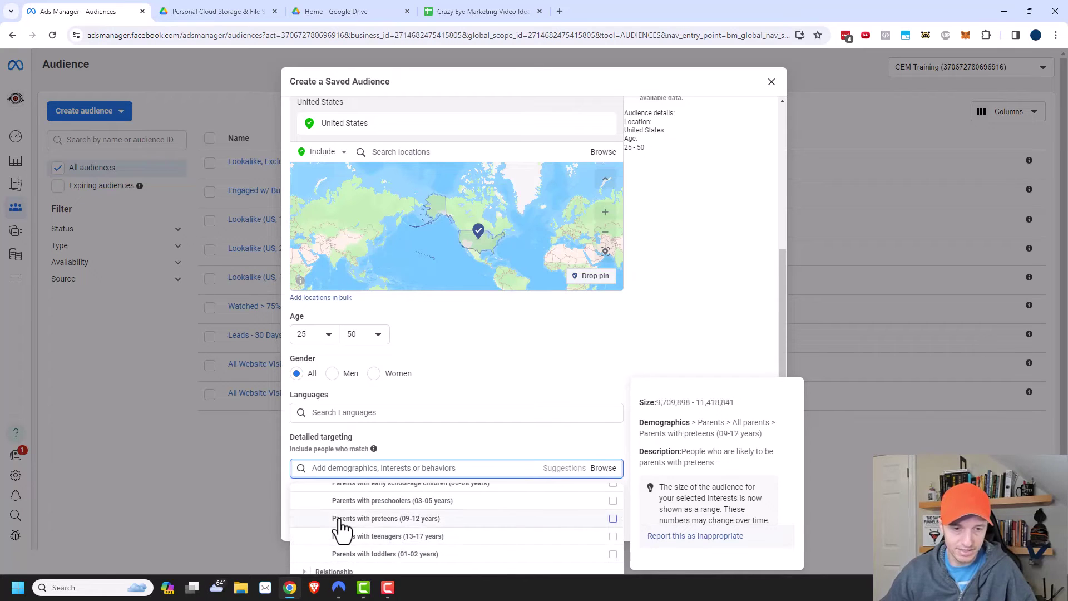
scroll(359, 535, "up", 5)
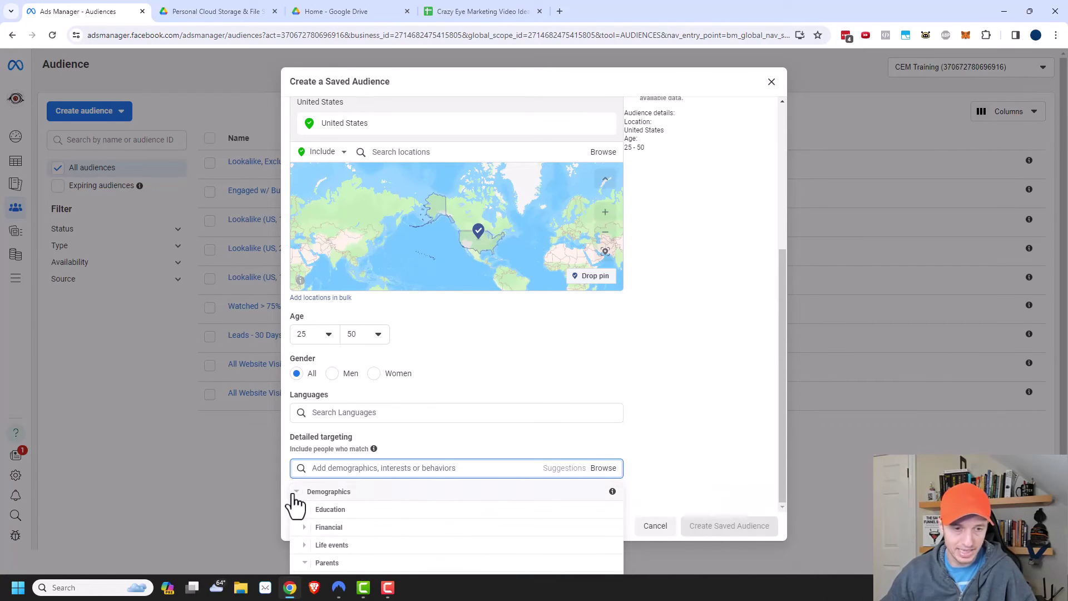
left_click(296, 494)
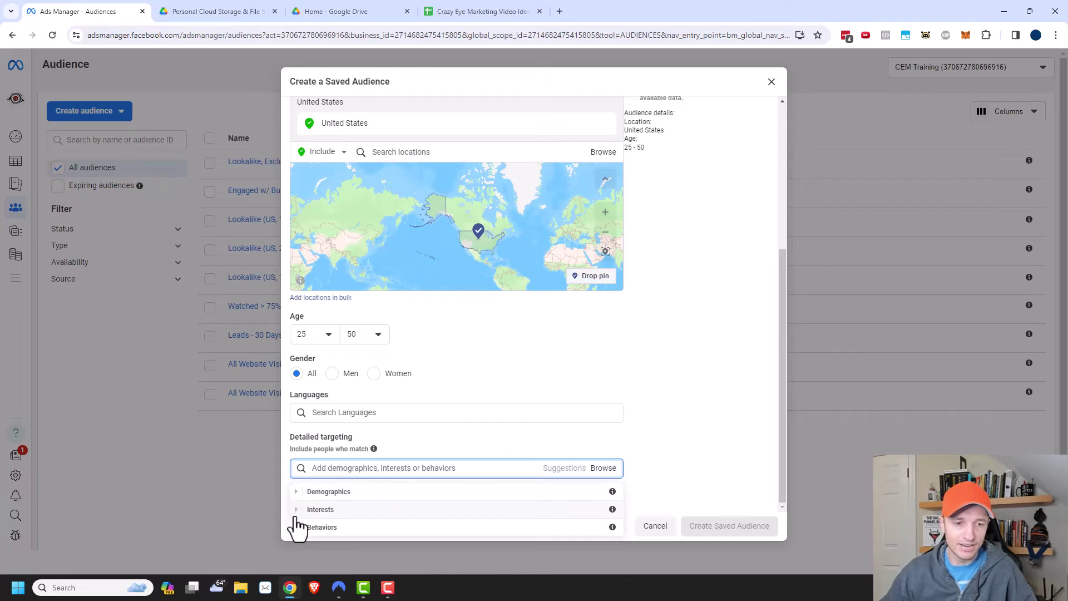
- Under Interests > Hobbies and activities > Pets (animals), select Dogs (animals) as an interest
left_click(295, 510)
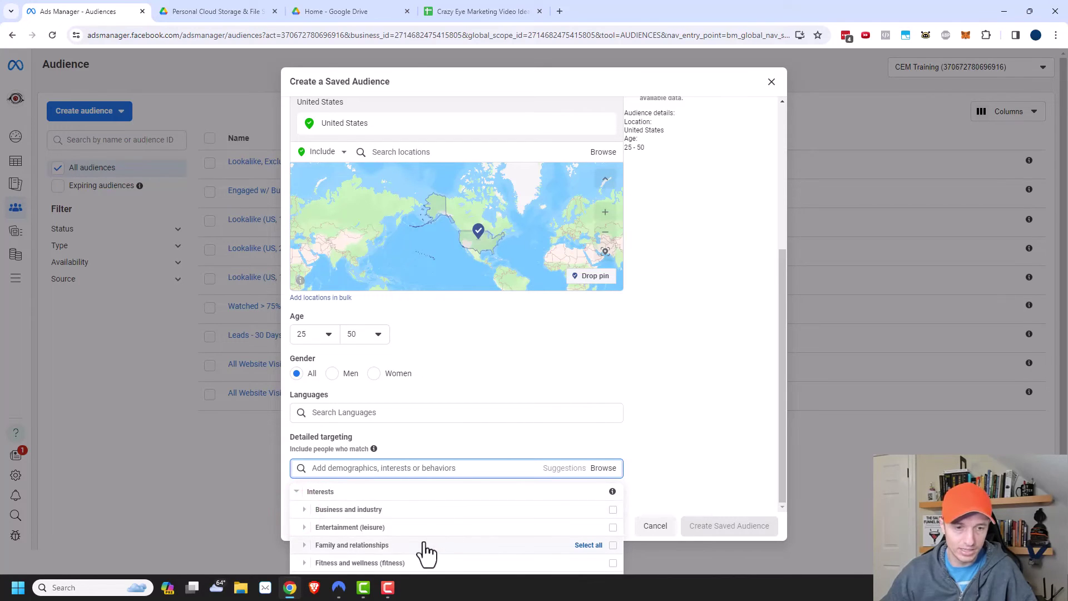
scroll(384, 548, "down", 2)
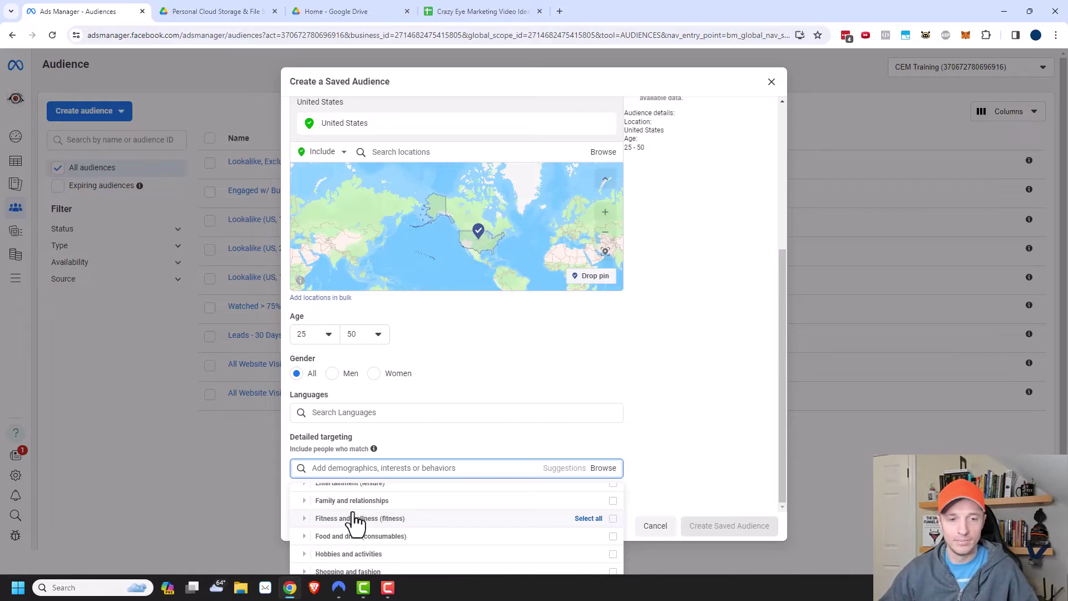
left_click(305, 554)
scroll(438, 548, "down", 1)
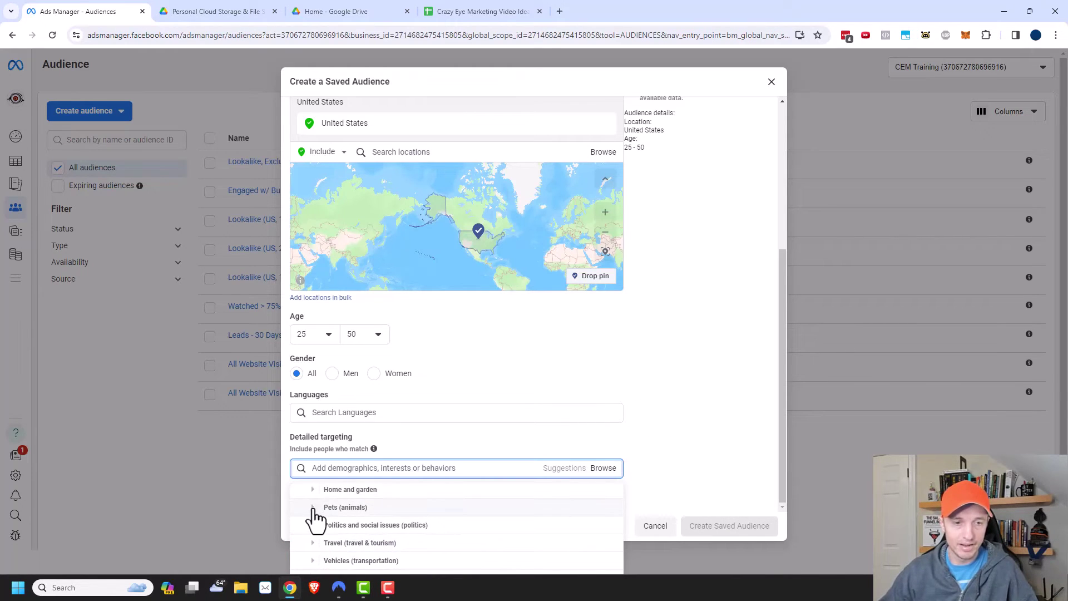
left_click(312, 509)
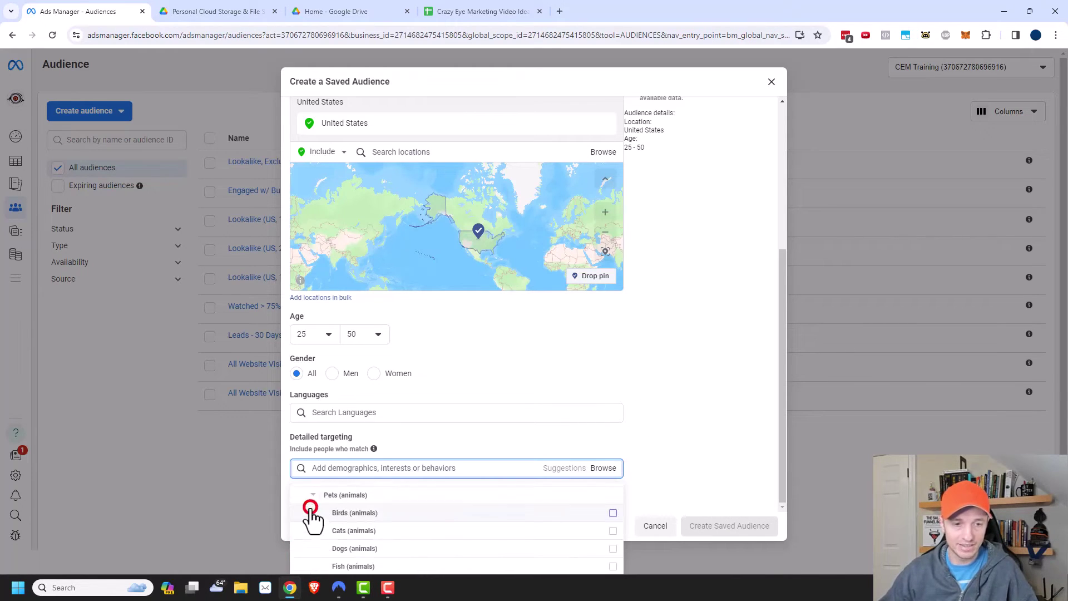
left_click(366, 550)
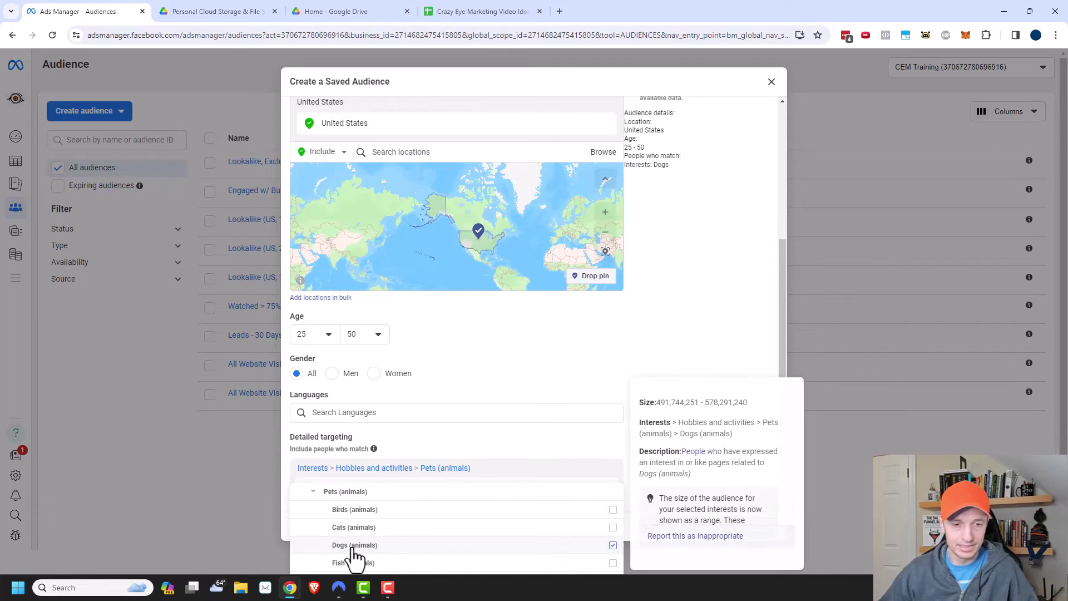
scroll(370, 539, "down", 3)
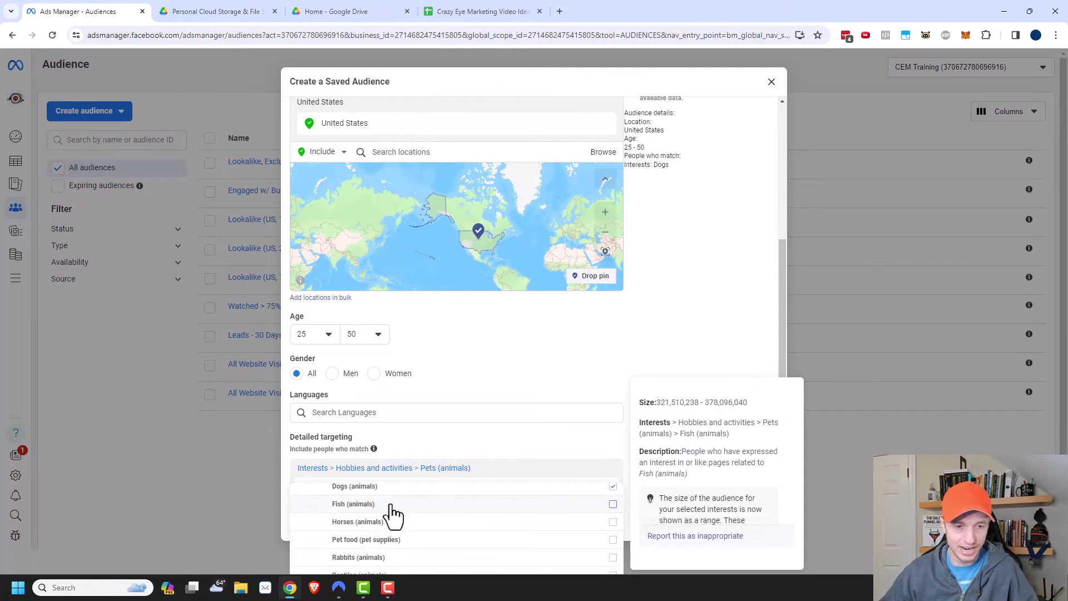
scroll(376, 542, "down", 1)
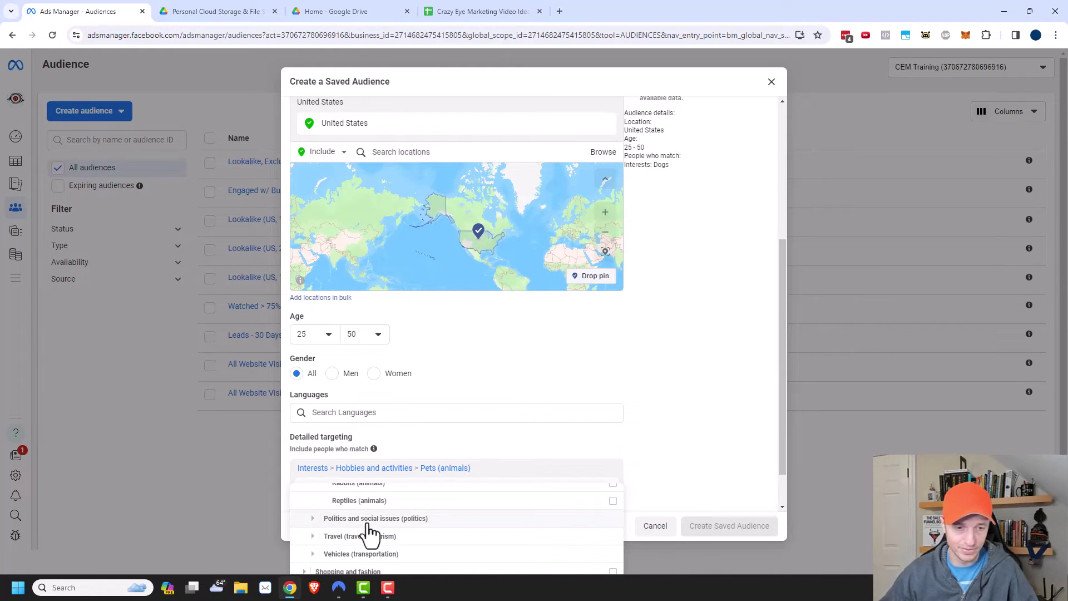
scroll(348, 567, "up", 1)
scroll(340, 567, "up", 10)
- Collapse Interests and browse the Behaviors category's Mobile Device User and Digital Activities groups
left_click(294, 508)
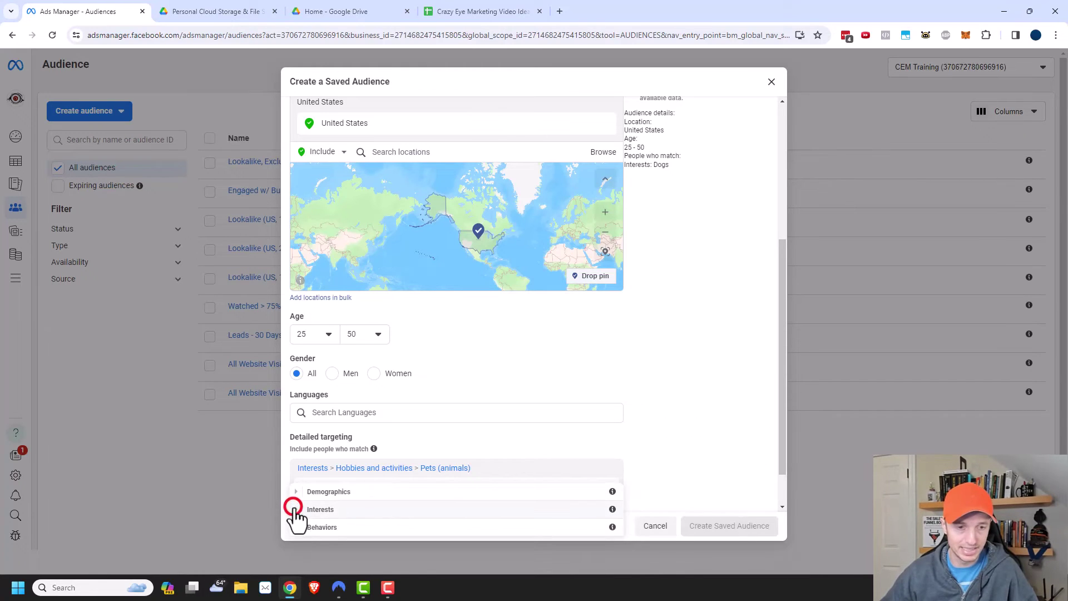
left_click(296, 527)
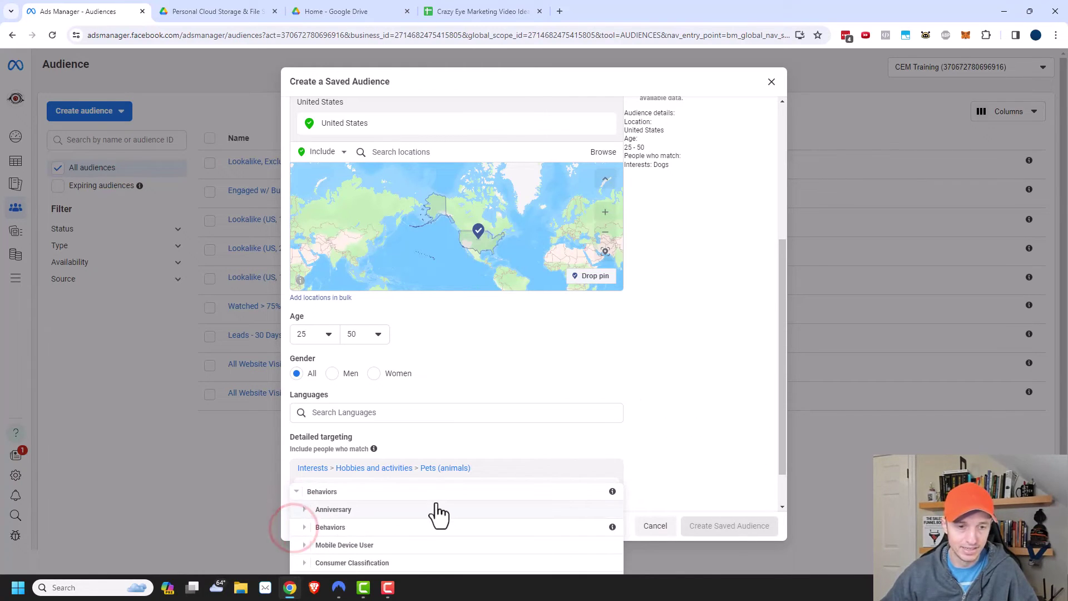
scroll(438, 514, "down", 1)
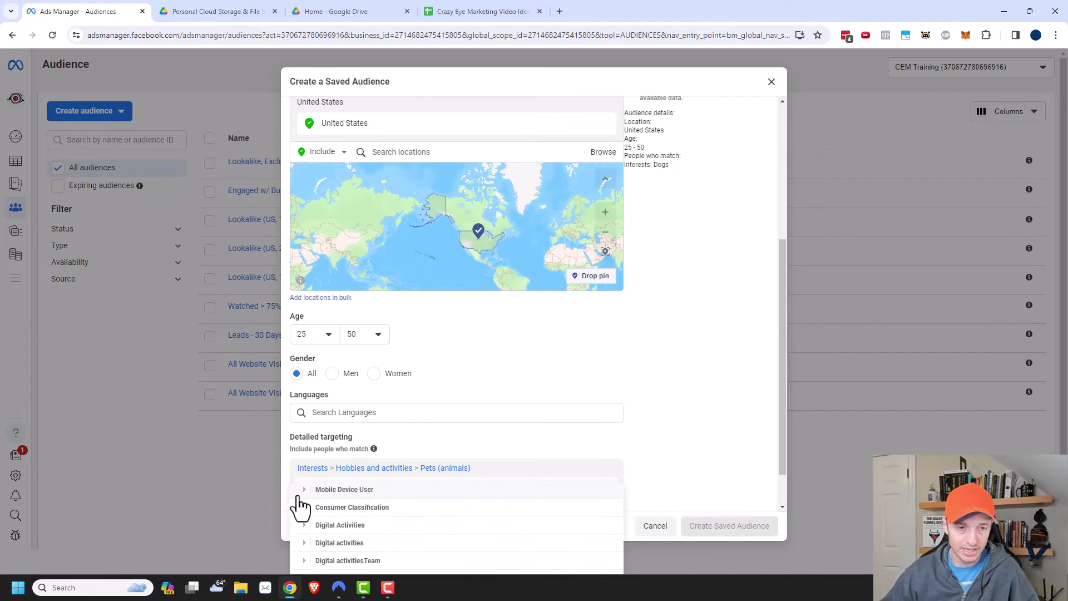
left_click(298, 493)
left_click(298, 494)
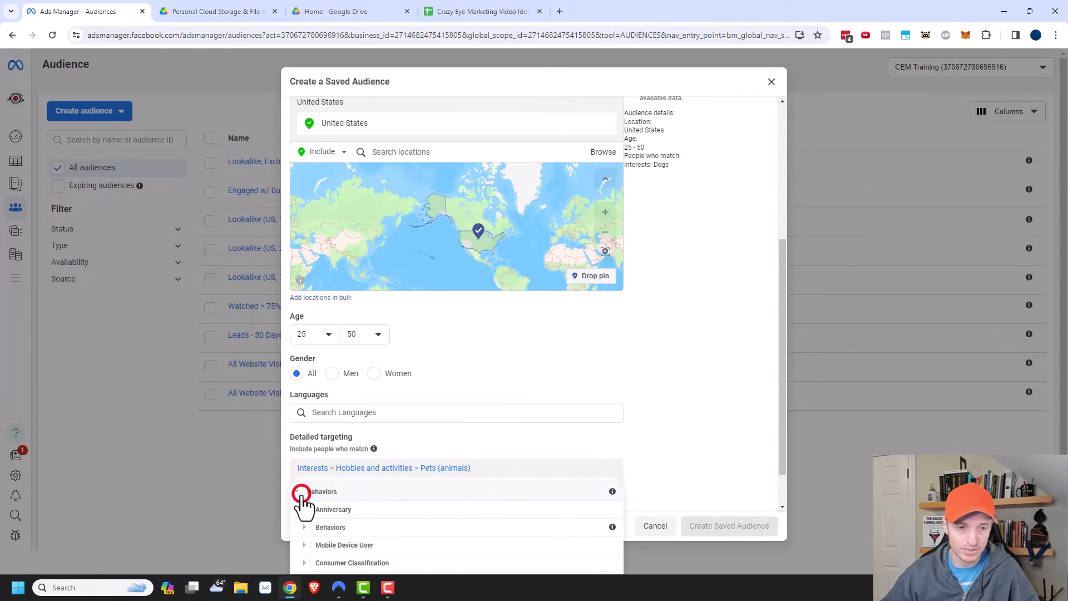
scroll(334, 529, "down", 1)
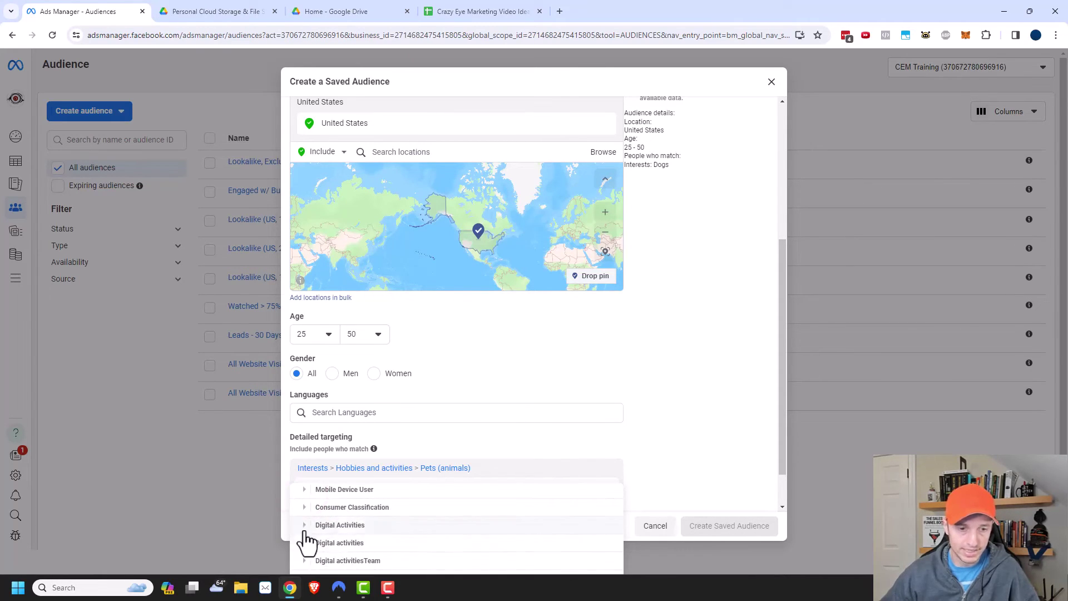
left_click(304, 525)
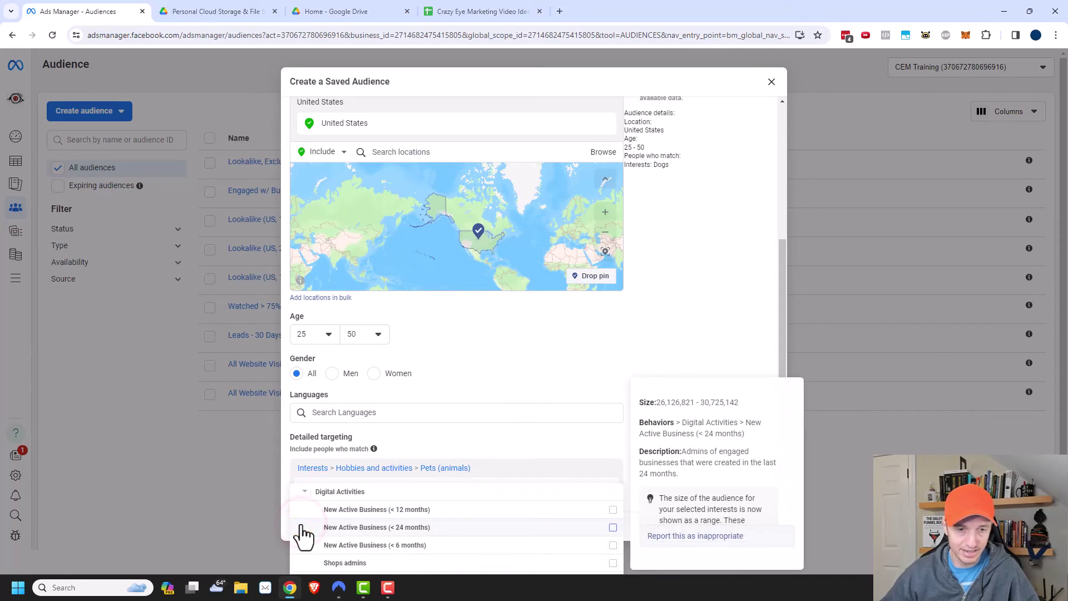
scroll(367, 535, "down", 1)
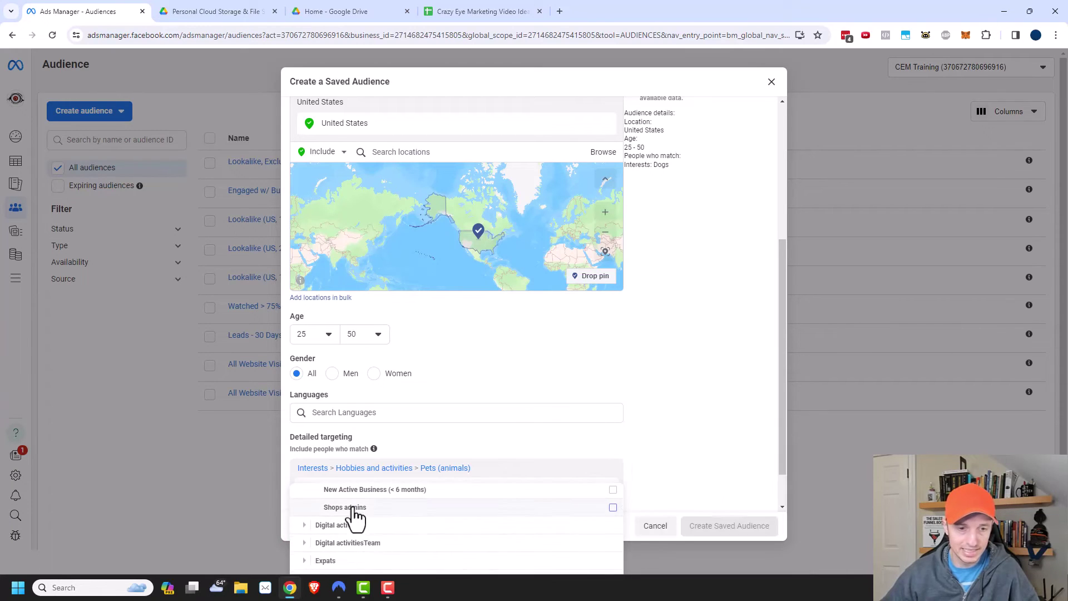
left_click(303, 526)
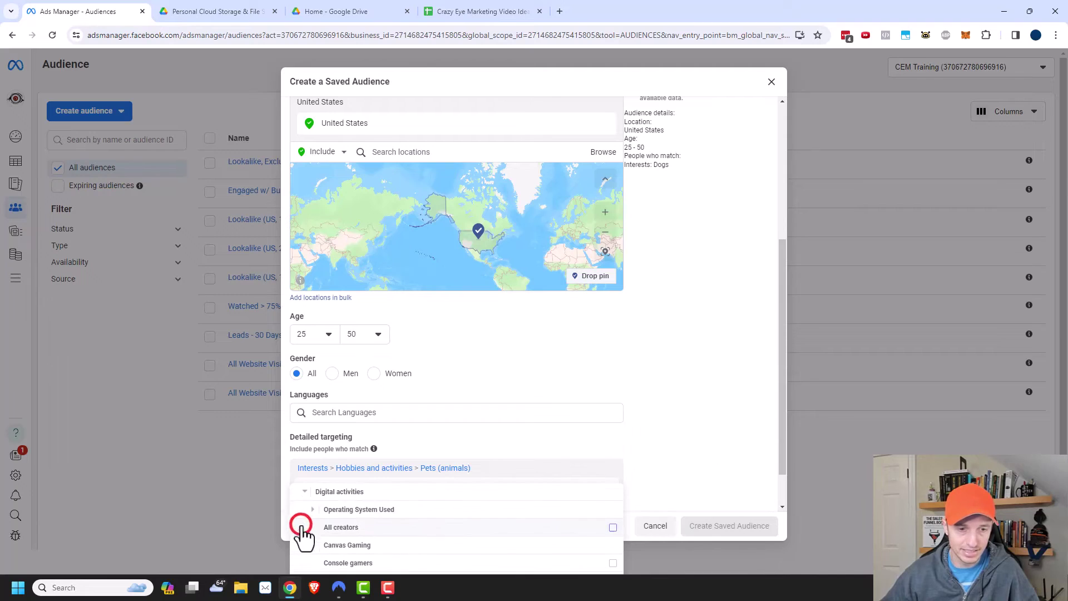
scroll(377, 519, "down", 1)
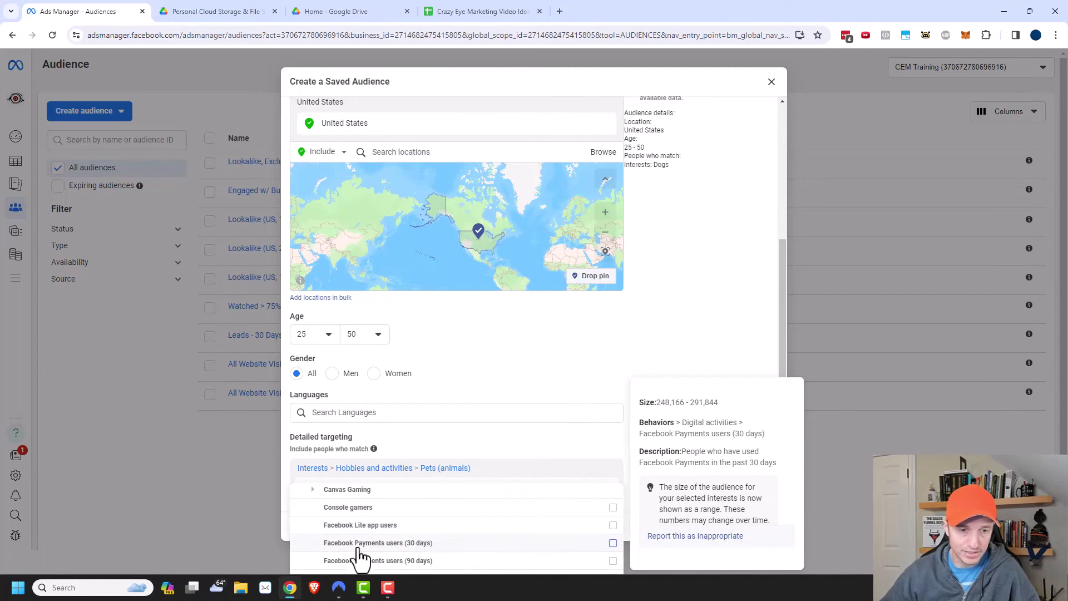
scroll(382, 554, "down", 1)
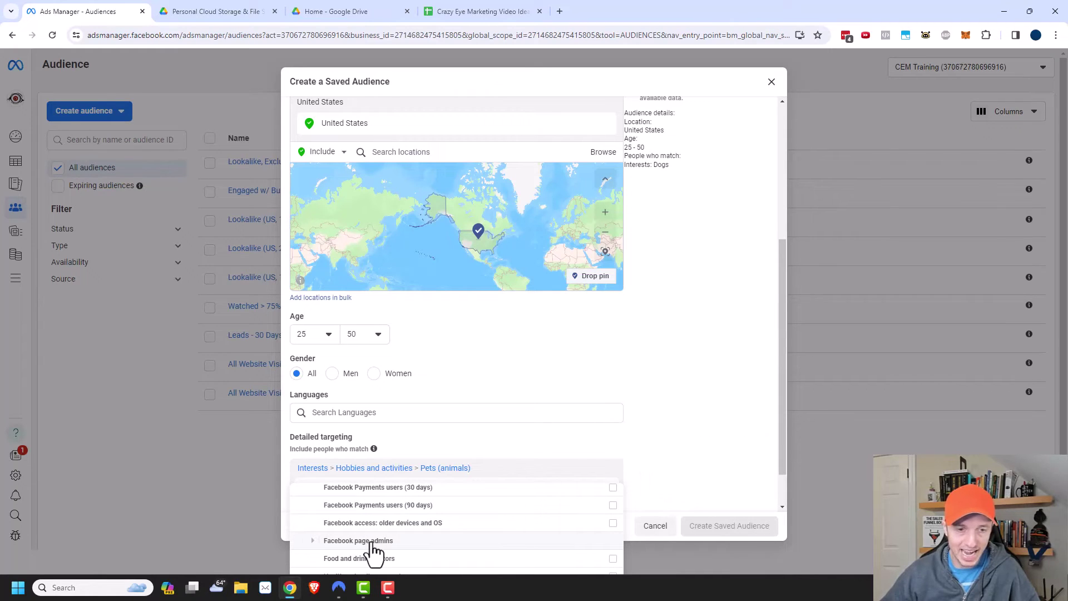
scroll(374, 548, "down", 1)
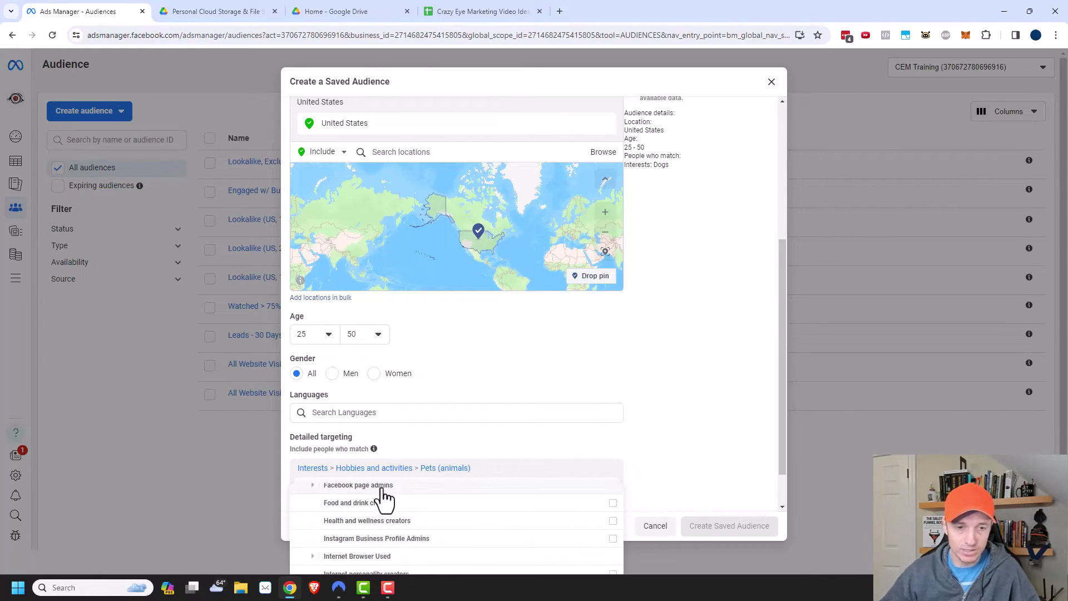
scroll(380, 497, "up", 1)
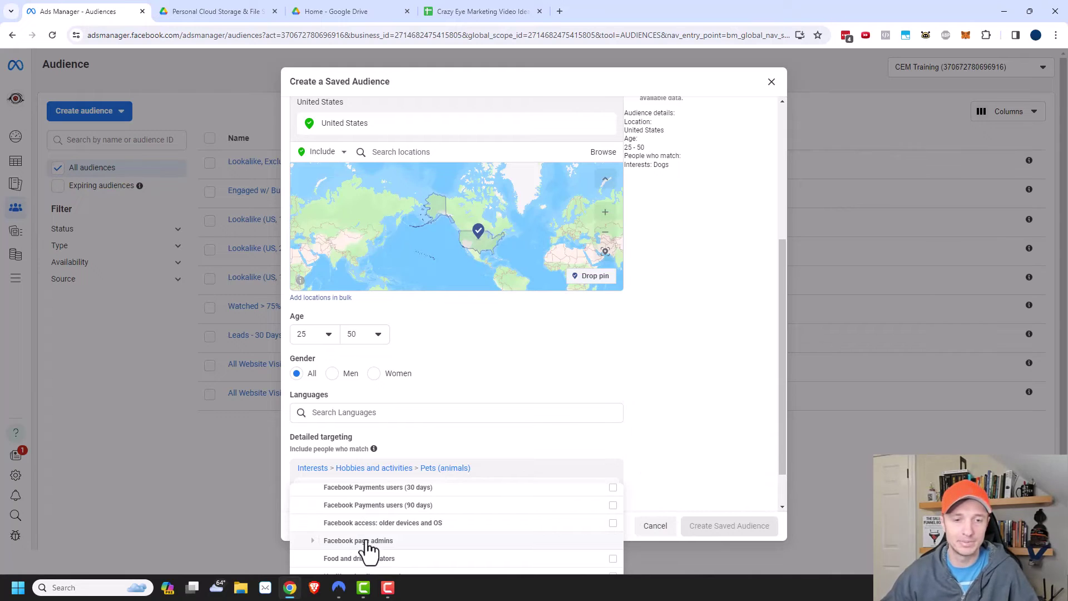
scroll(361, 548, "down", 3)
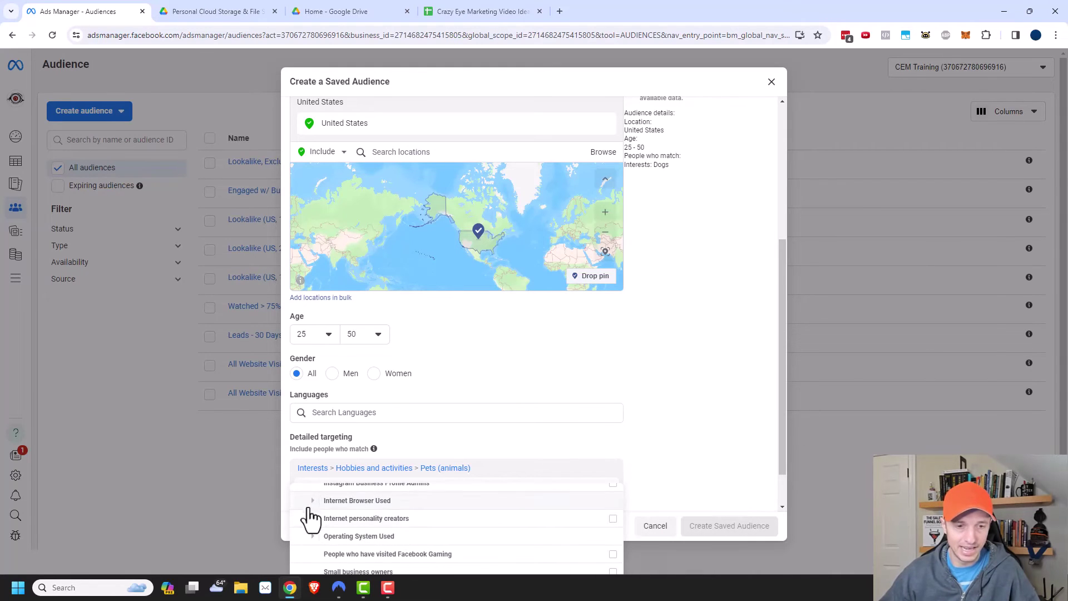
scroll(405, 543, "down", 5)
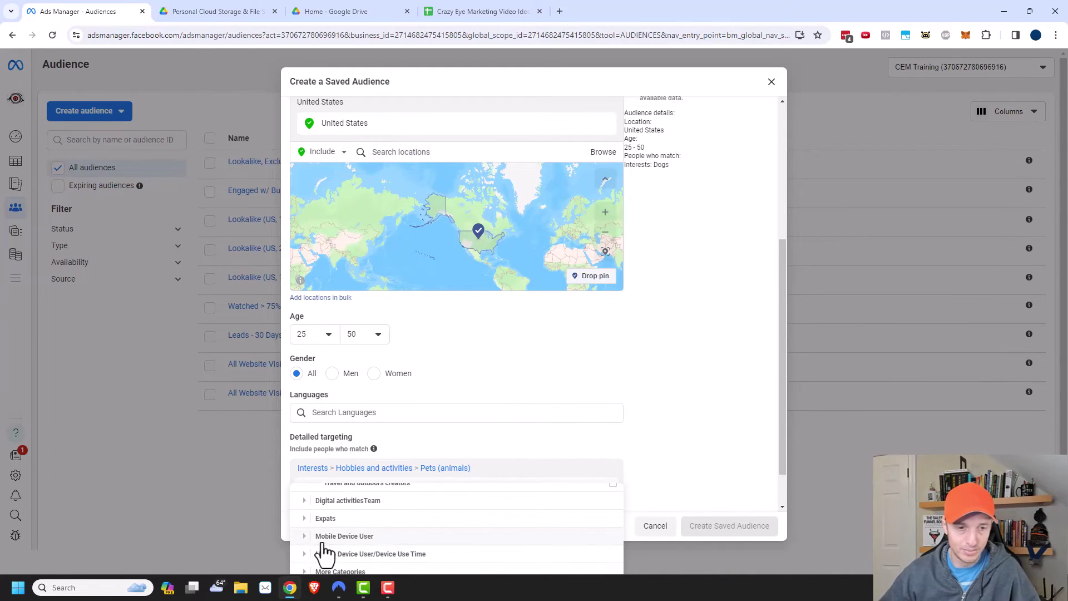
- Review the Mobile Device User behaviours, then collapse Behaviors and close the category list
left_click(304, 536)
scroll(439, 548, "down", 2)
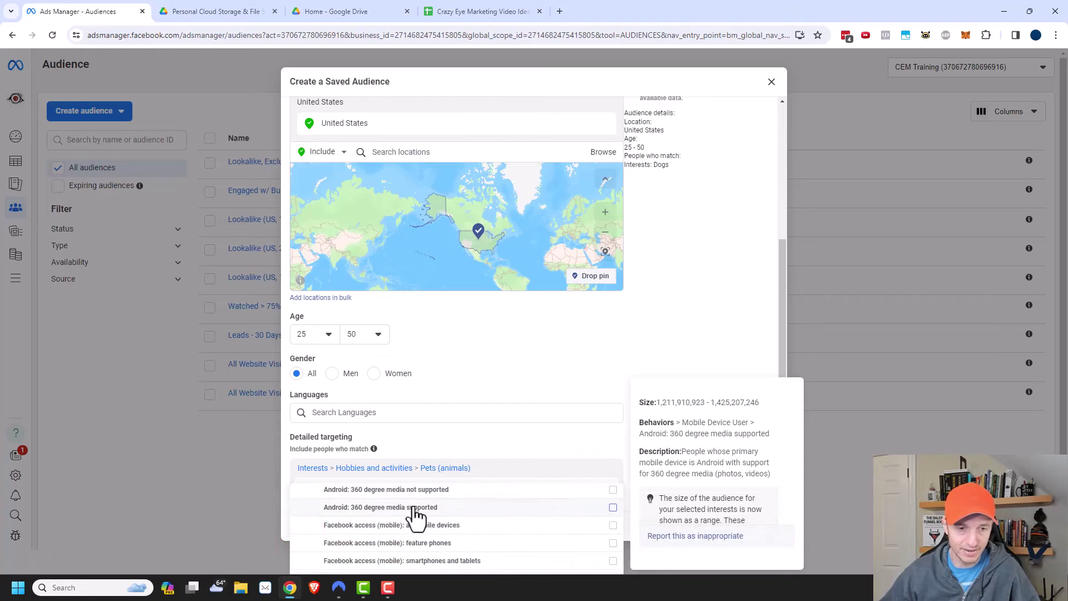
mouse_move(356, 531)
scroll(364, 525, "down", 3)
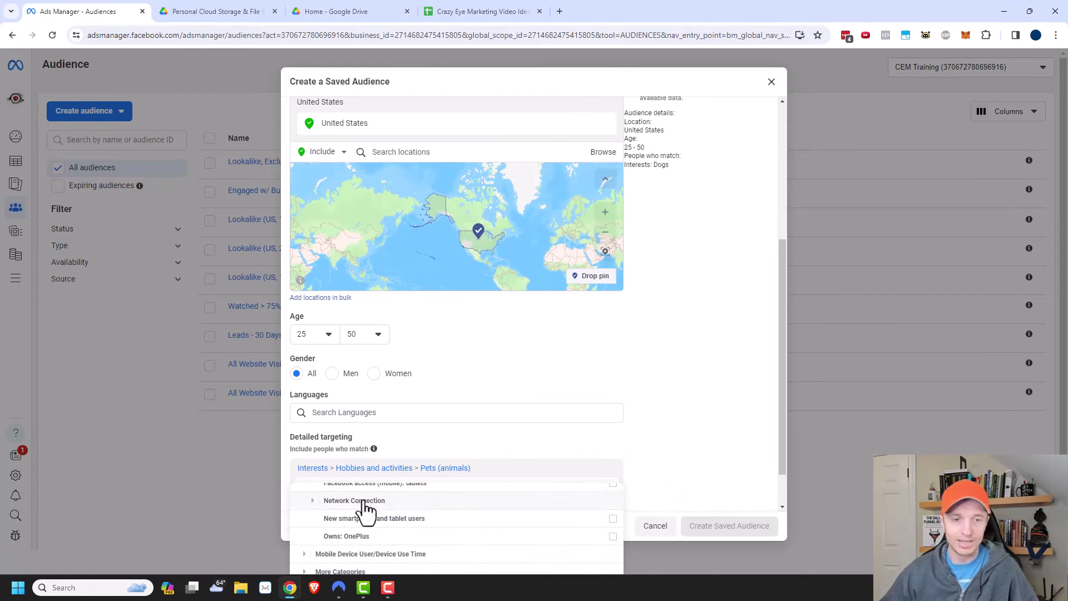
scroll(345, 545, "up", 3)
scroll(344, 542, "up", 2)
left_click(304, 562)
left_click(298, 491)
left_click(676, 398)
scroll(677, 398, "down", 1)
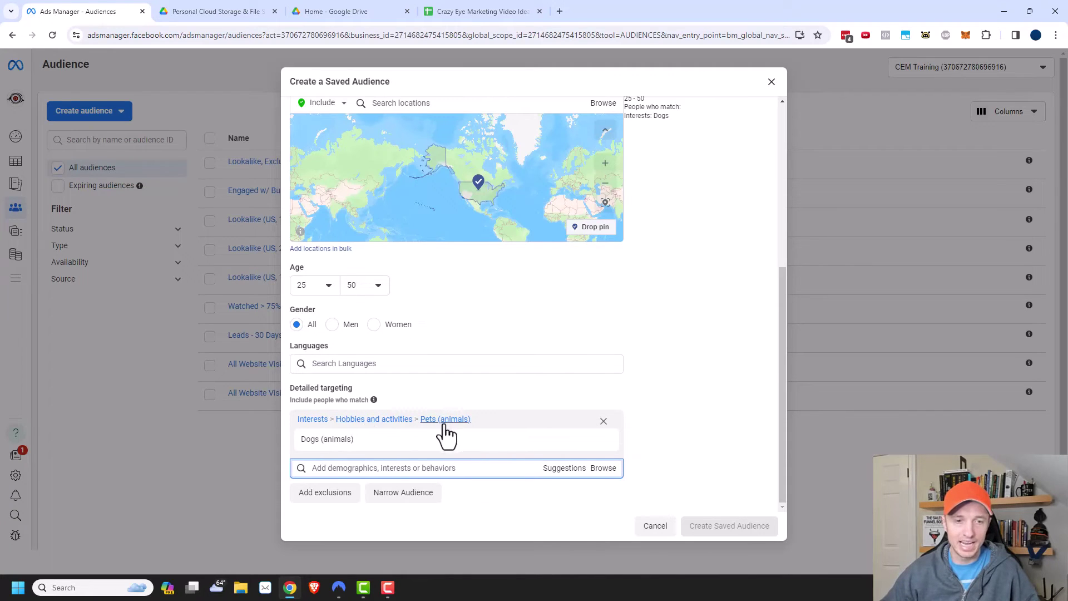
mouse_move(337, 453)
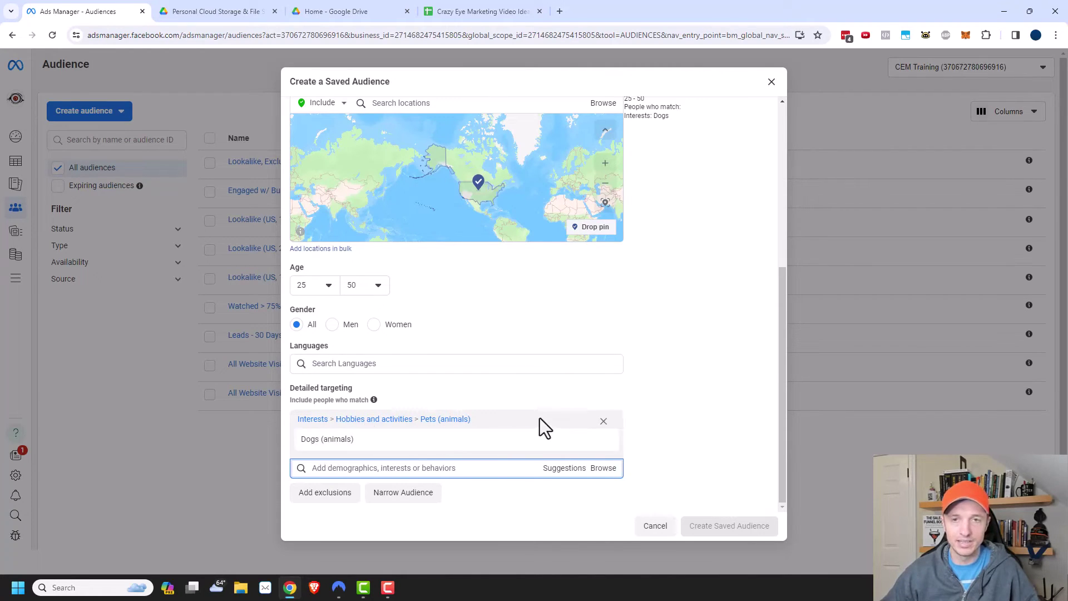
scroll(540, 417, "up", 4)
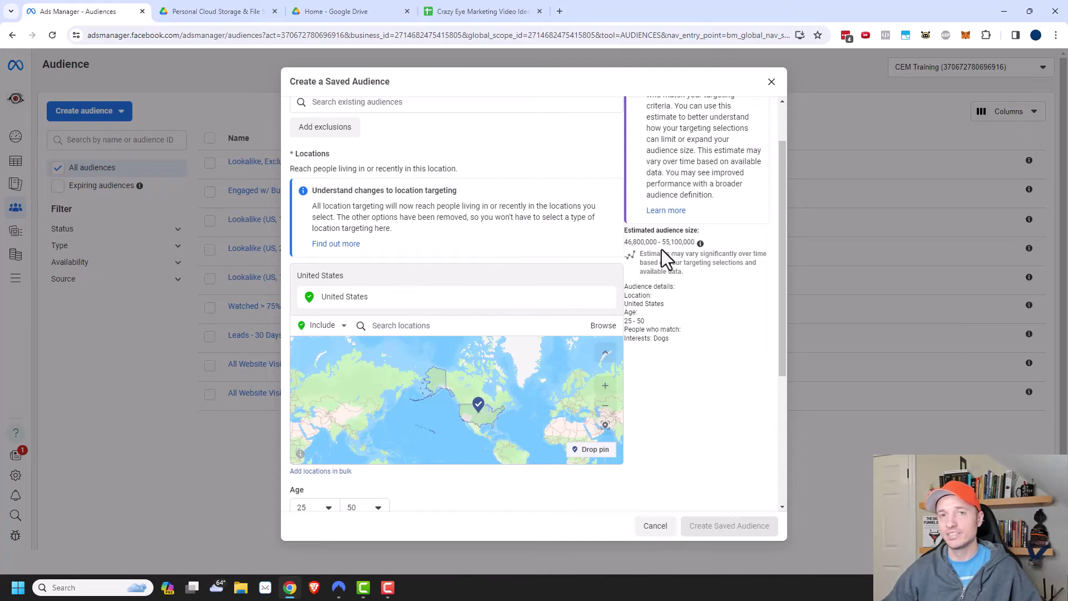
scroll(674, 273, "down", 4)
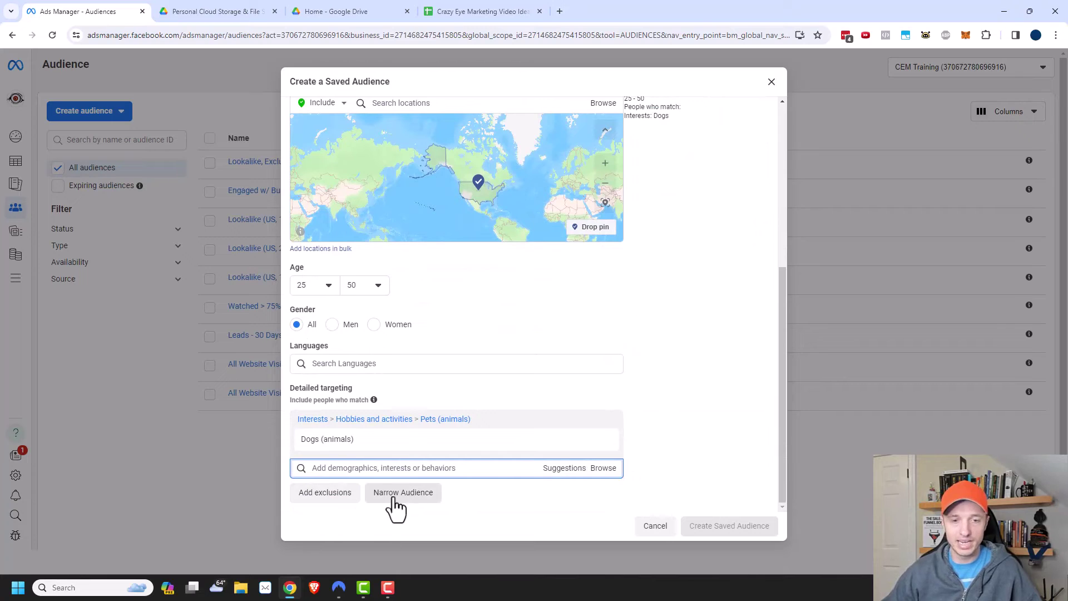
left_click(414, 496)
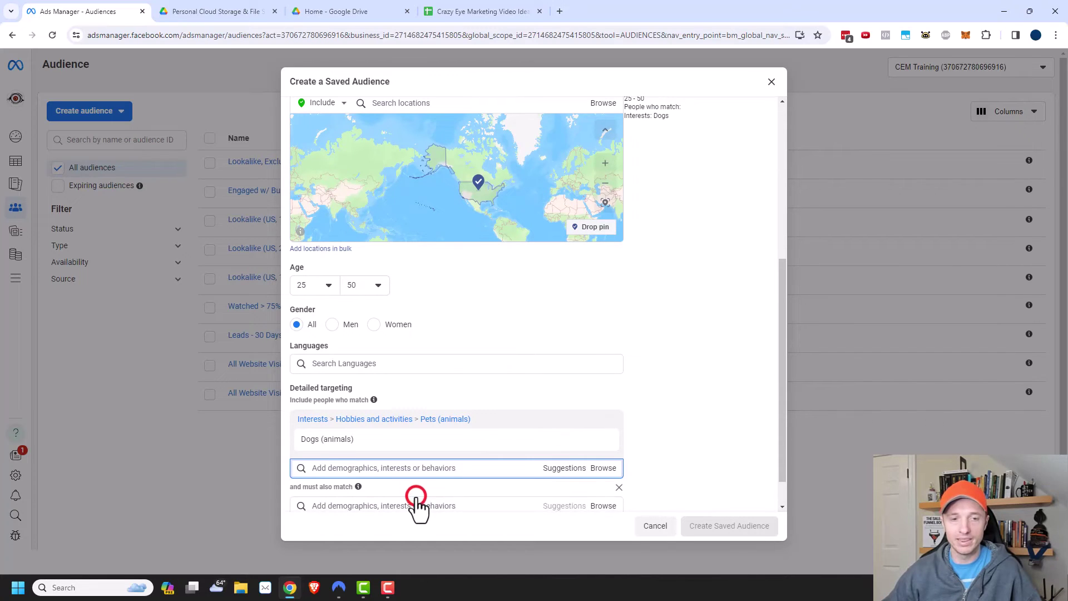
left_click(402, 468)
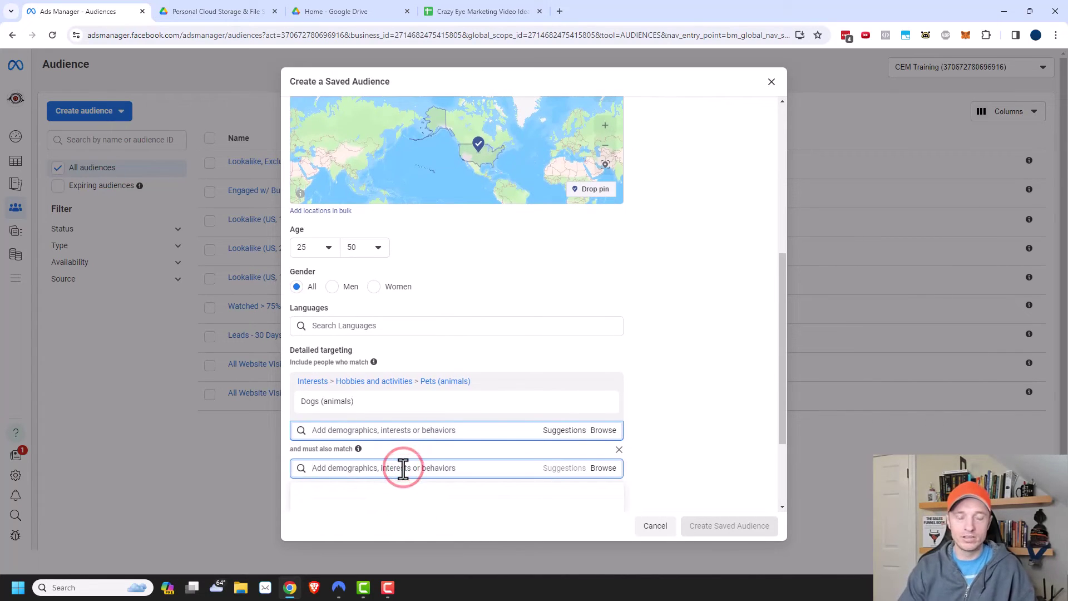
type("petsm")
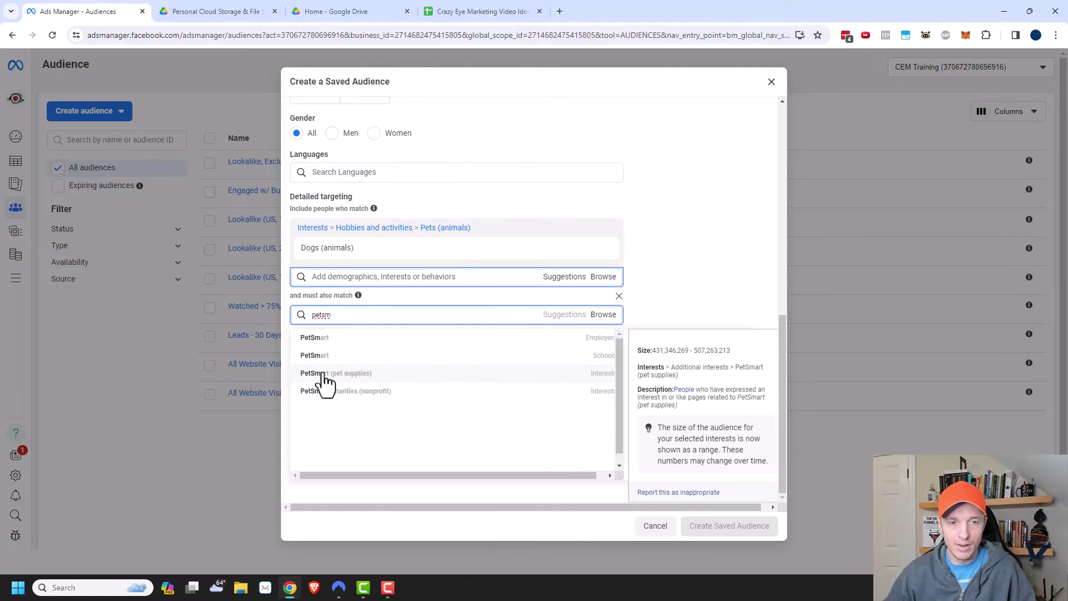
left_click(352, 372)
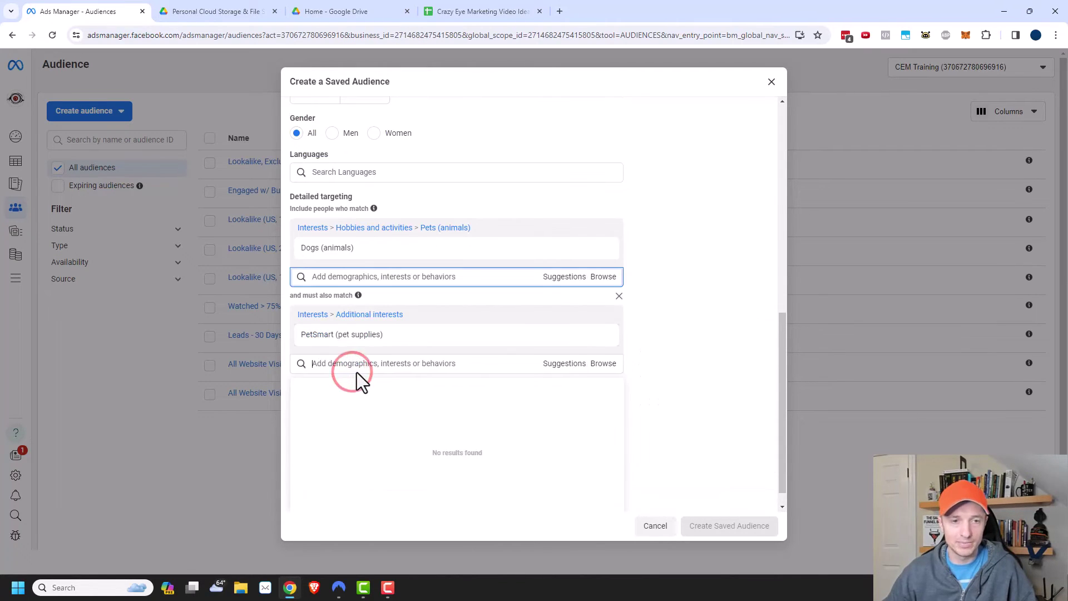
scroll(462, 384, "up", 1)
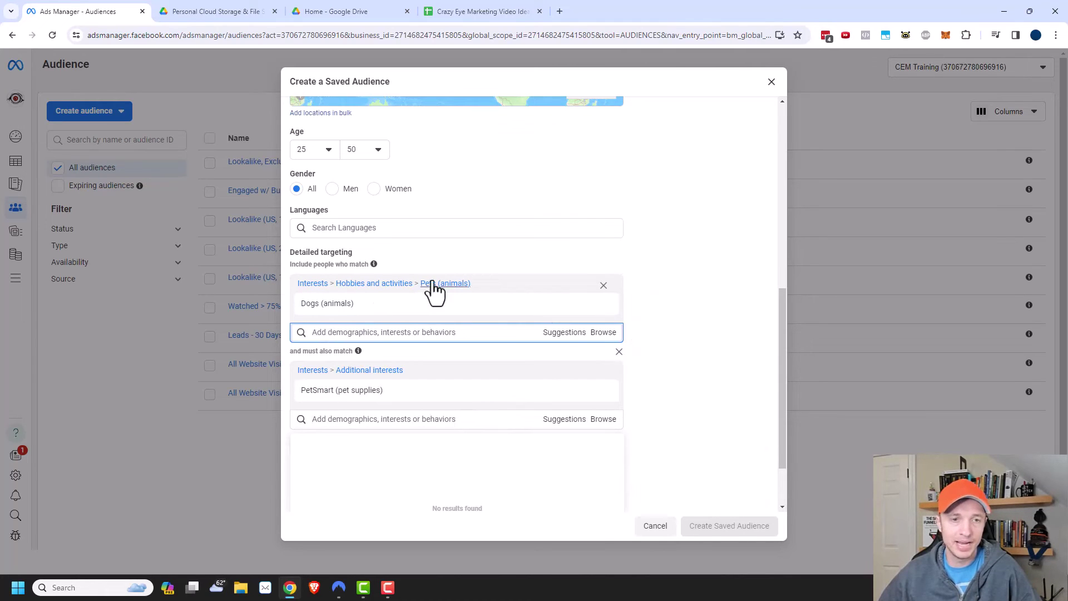
mouse_move(336, 309)
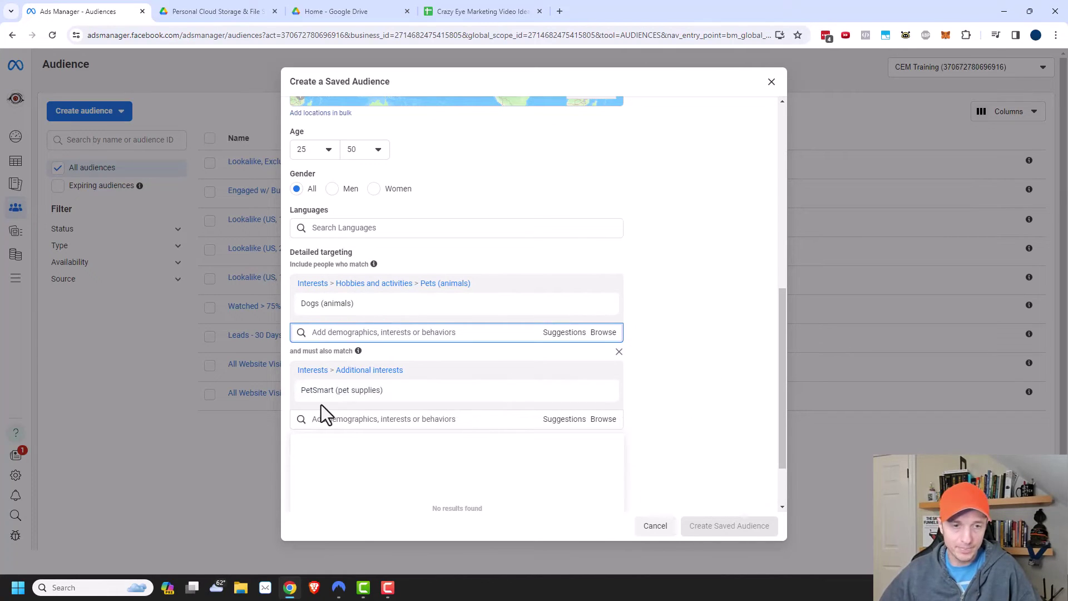
mouse_move(340, 384)
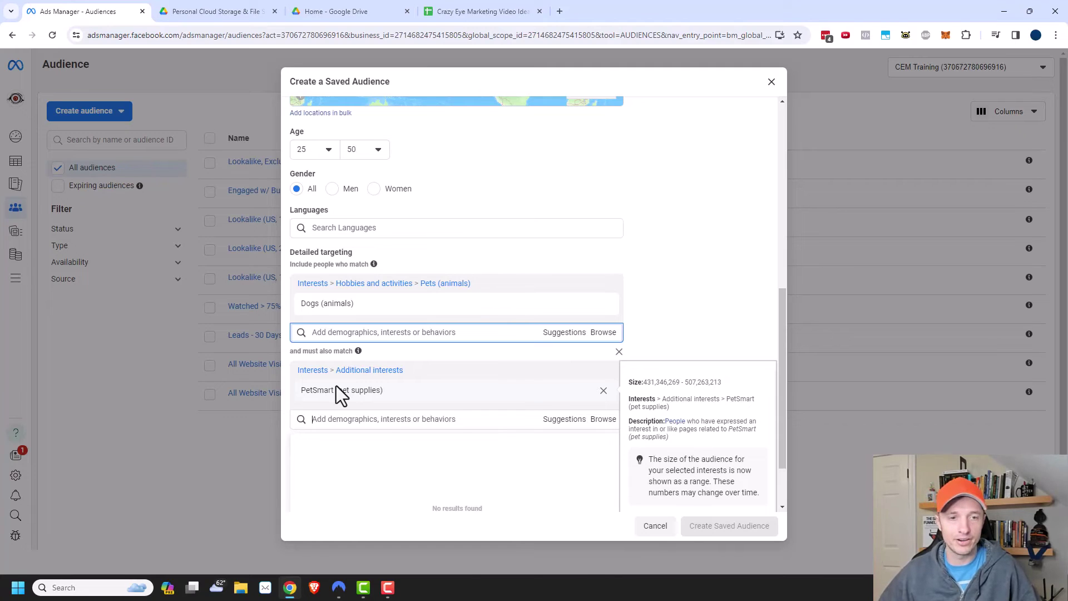
mouse_move(492, 305)
scroll(569, 315, "up", 5)
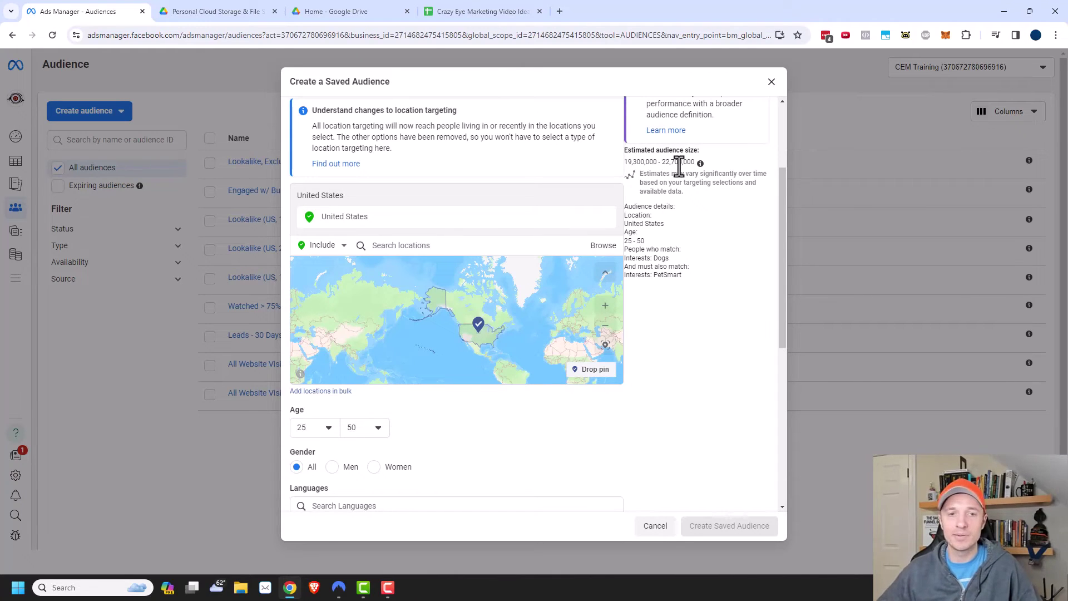
scroll(605, 311, "down", 5)
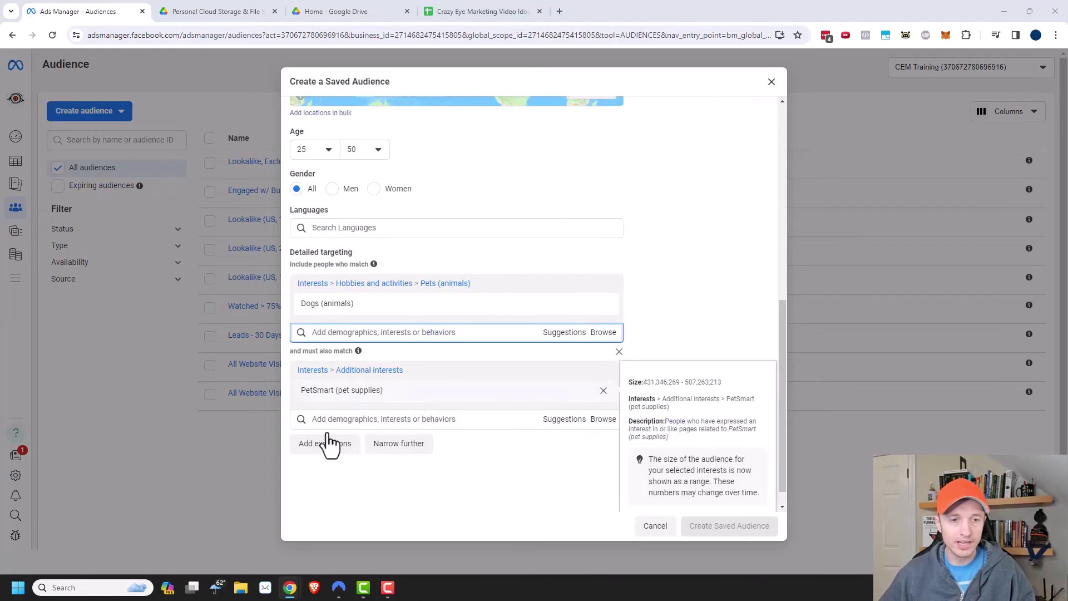
- Add Chewy.com (pet supplies) next to PetSmart in the must-also-match group, bringing the estimate to 19,300,000–22,800,000
scroll(338, 425, "up", 1)
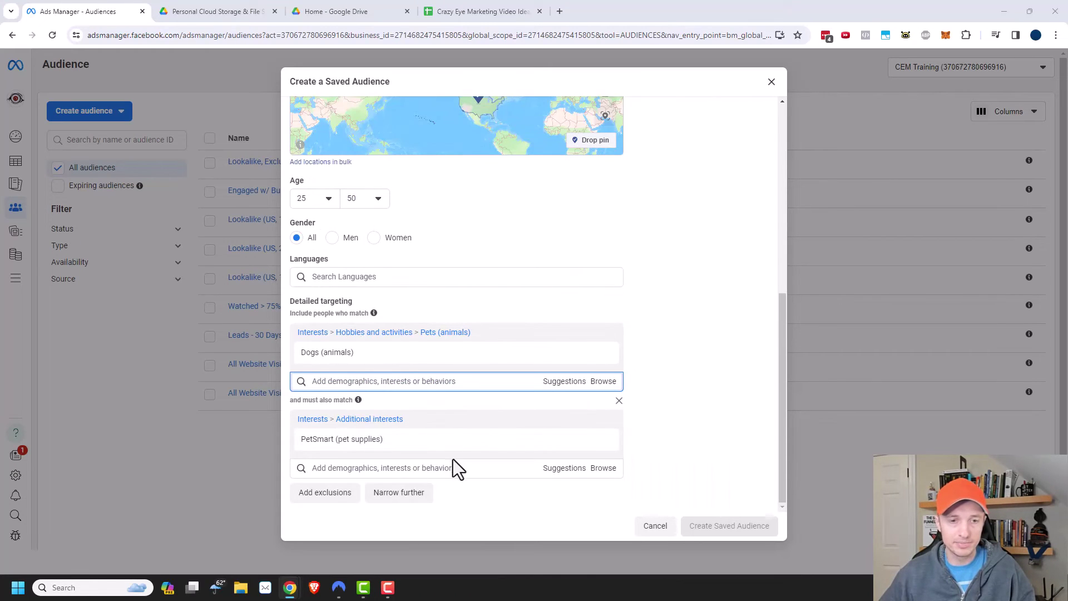
left_click(497, 471)
type("chewy")
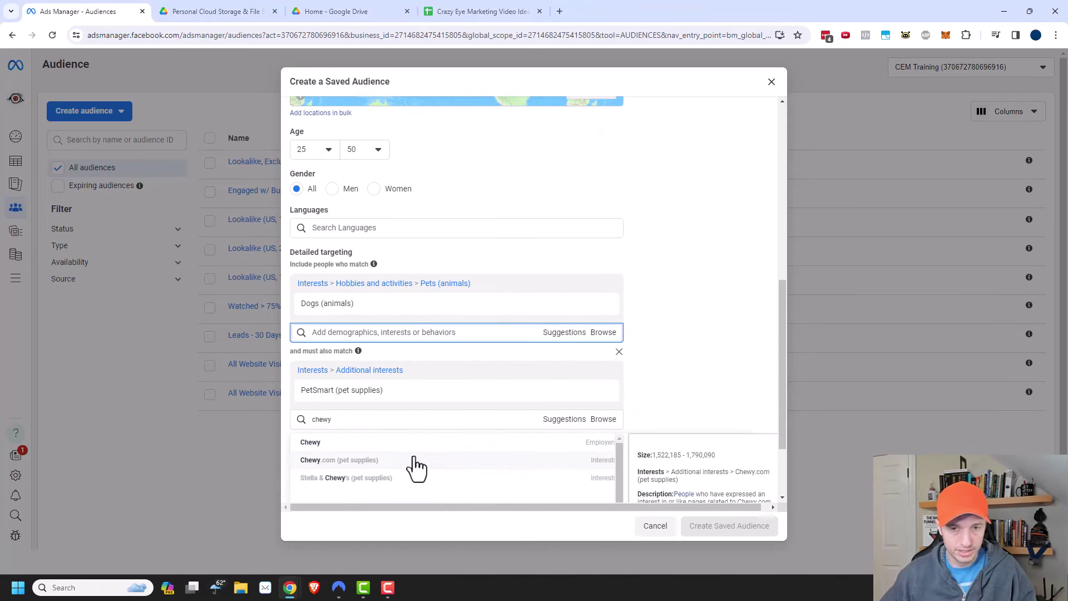
left_click(409, 460)
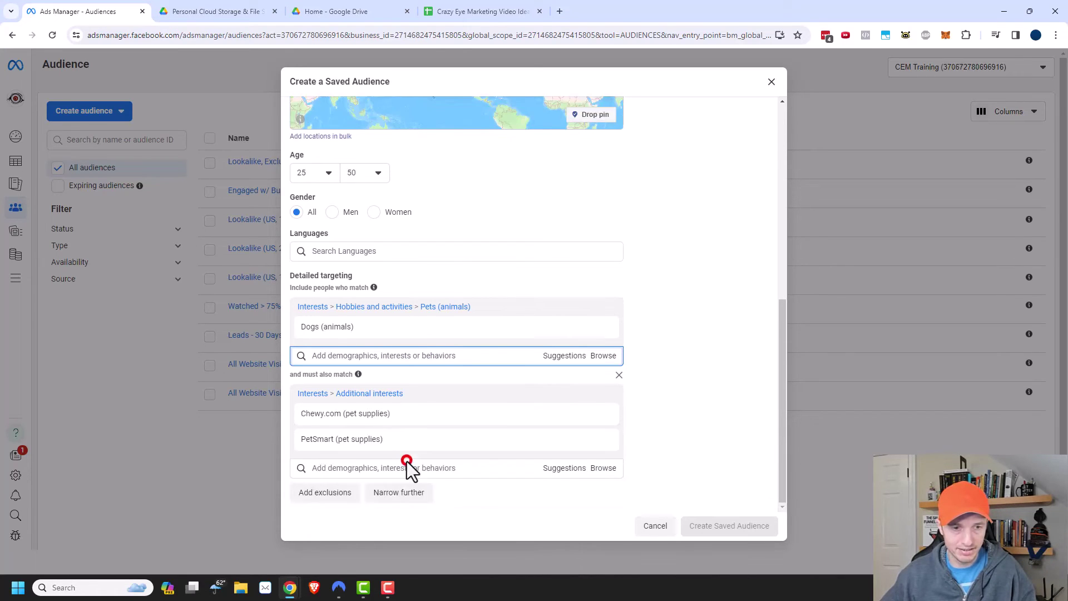
scroll(692, 443, "up", 5)
scroll(692, 443, "up", 2)
left_click(711, 338)
scroll(703, 333, "down", 5)
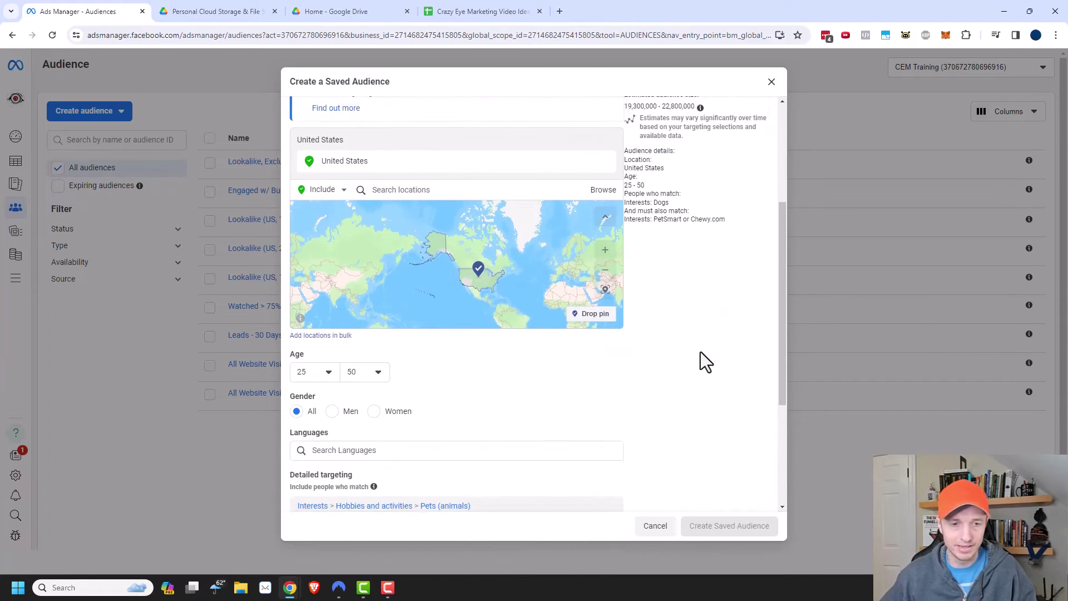
scroll(699, 400, "down", 2)
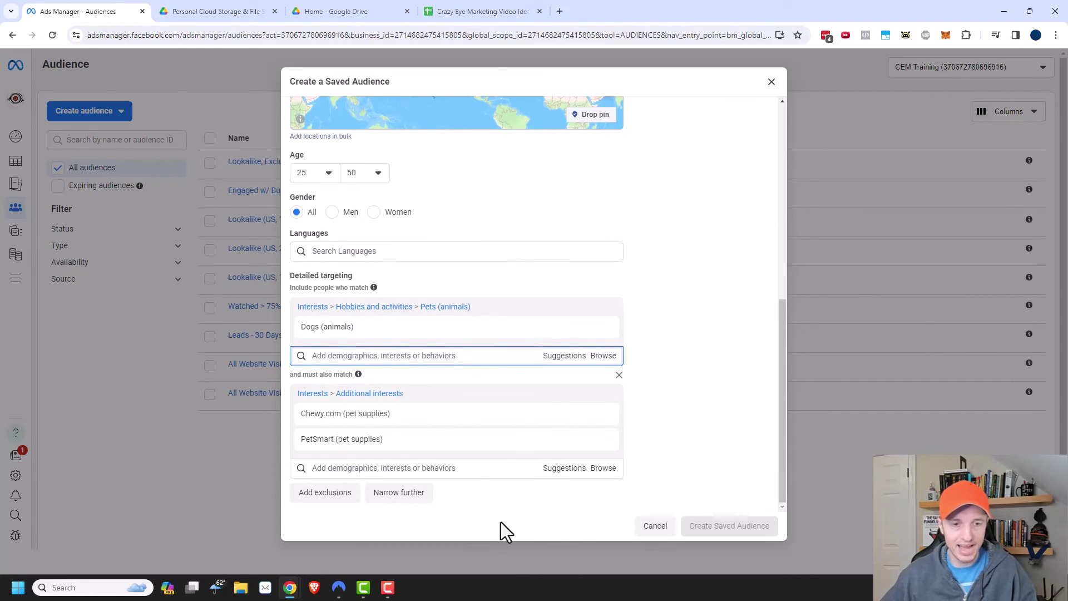
mouse_move(330, 432)
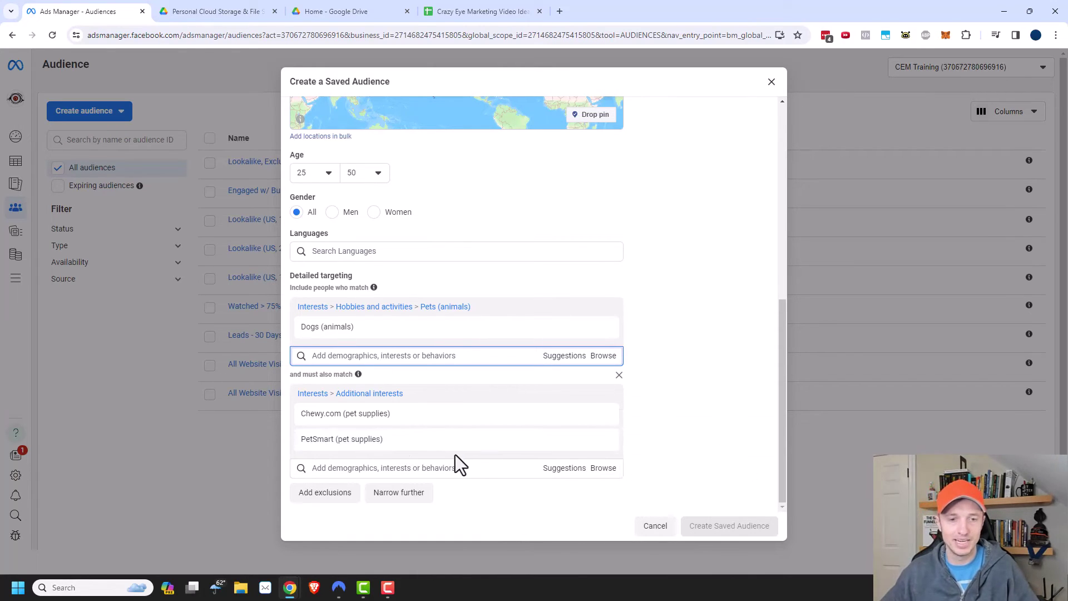
- Add a Narrow further group requiring Engaged Shoppers (Purchase behavior), found by searching 'engaged shop'
left_click(407, 494)
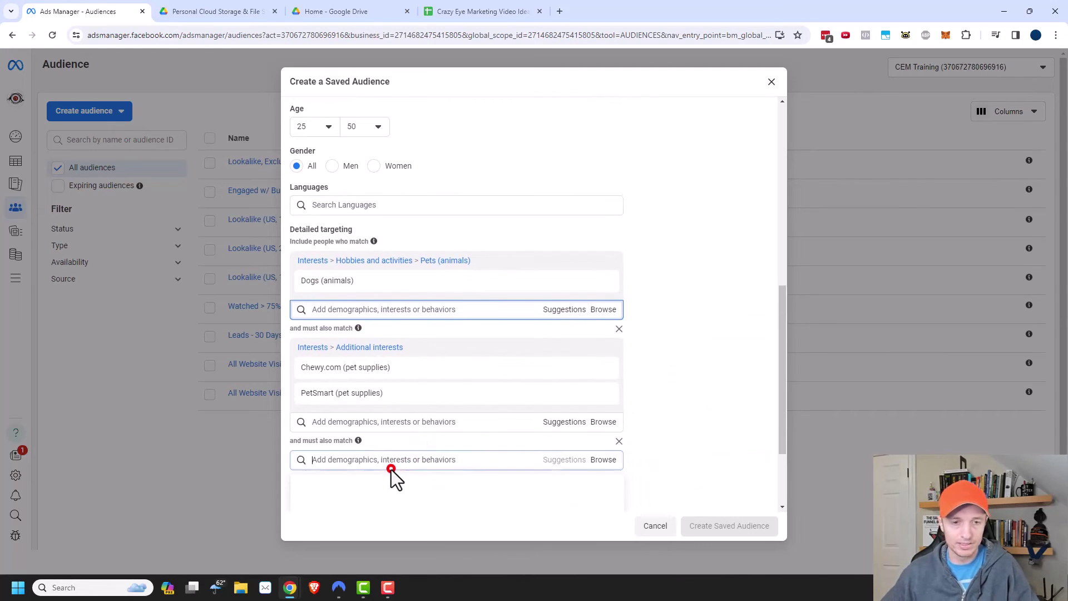
type("engaged shop")
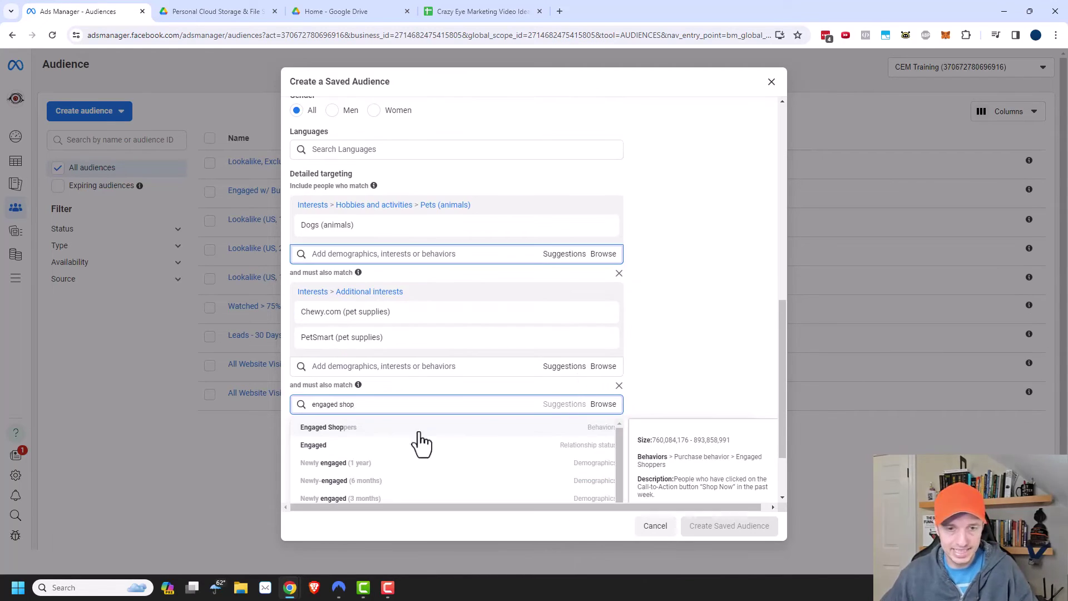
left_click(358, 427)
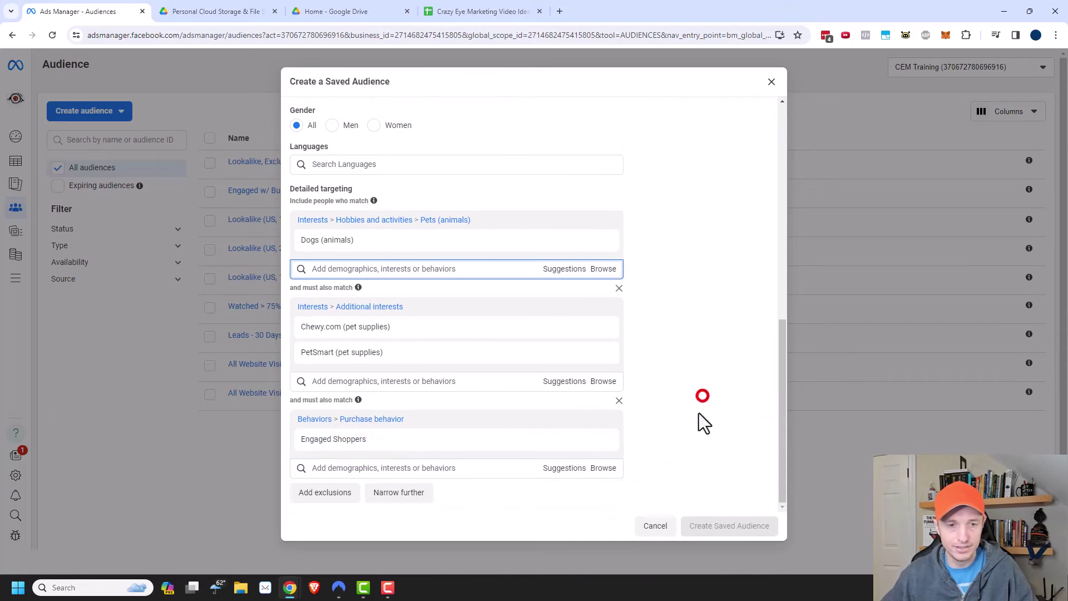
mouse_move(333, 437)
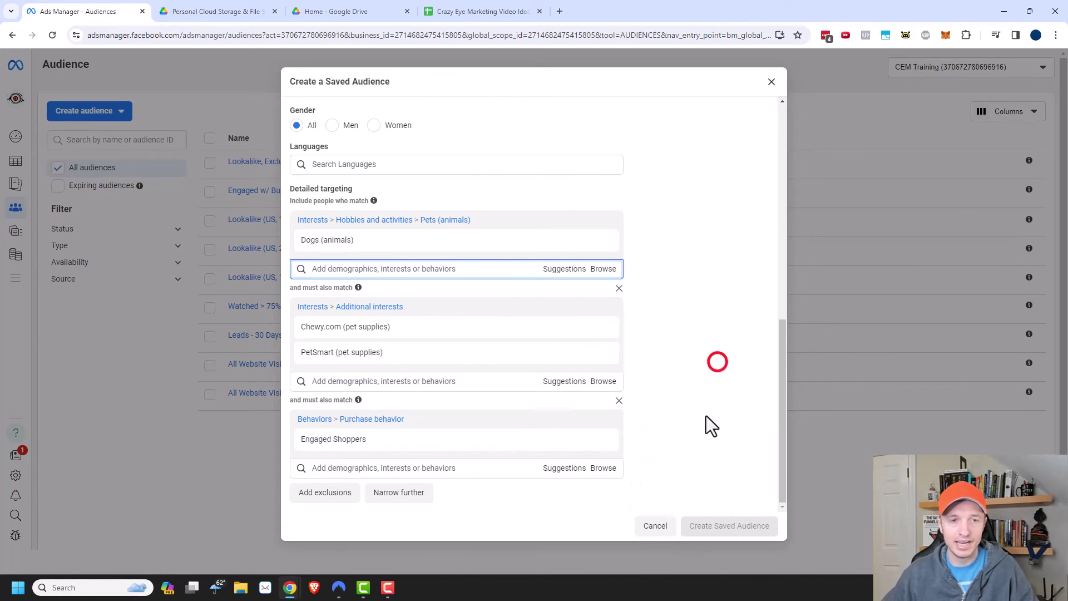
scroll(705, 415, "up", 6)
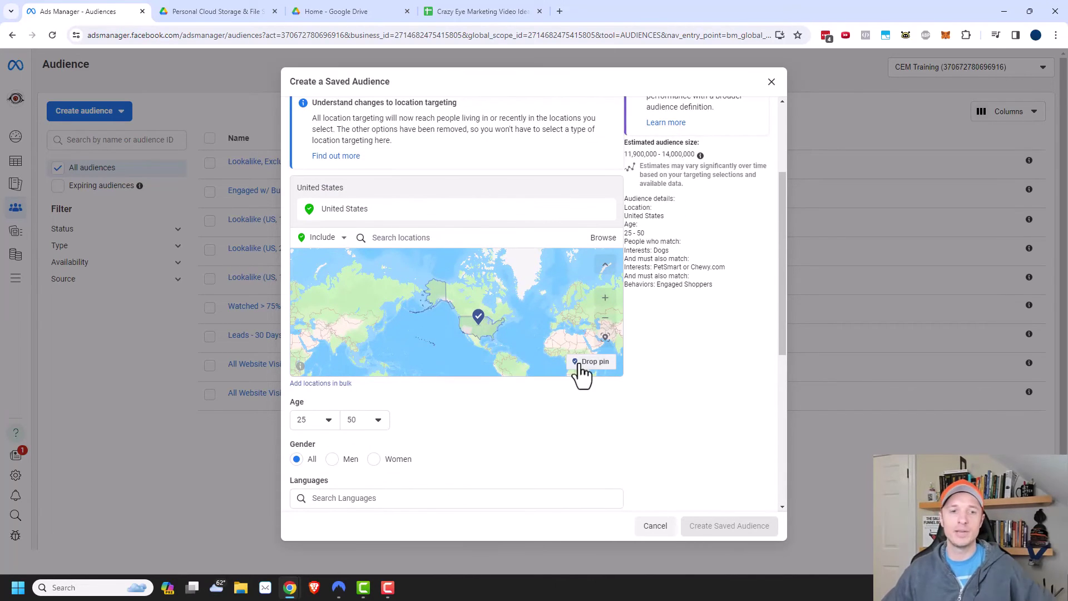
scroll(327, 393, "down", 4)
mouse_move(306, 351)
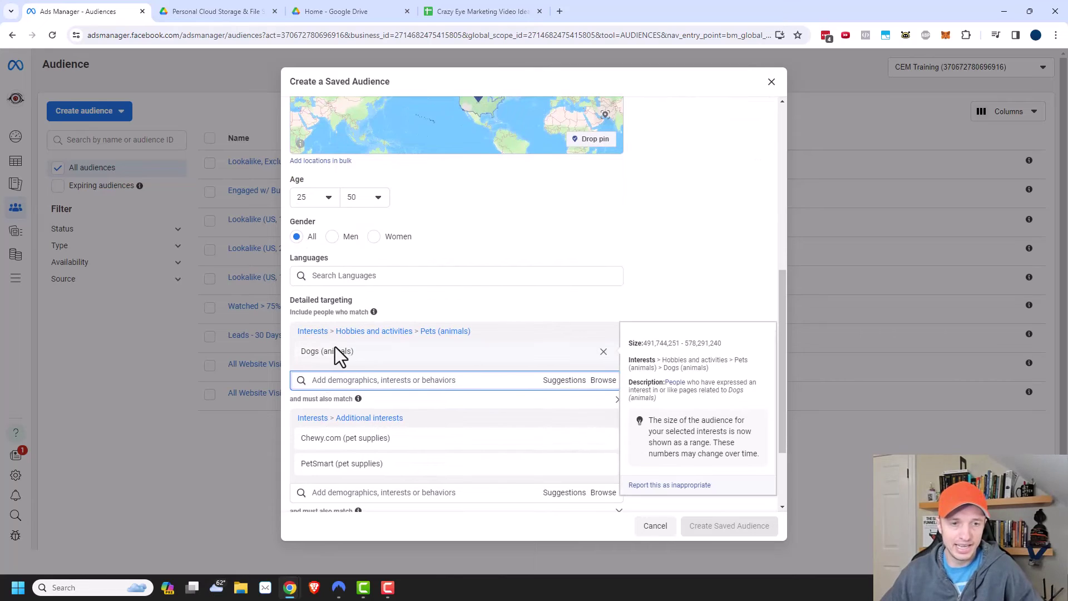
mouse_move(442, 347)
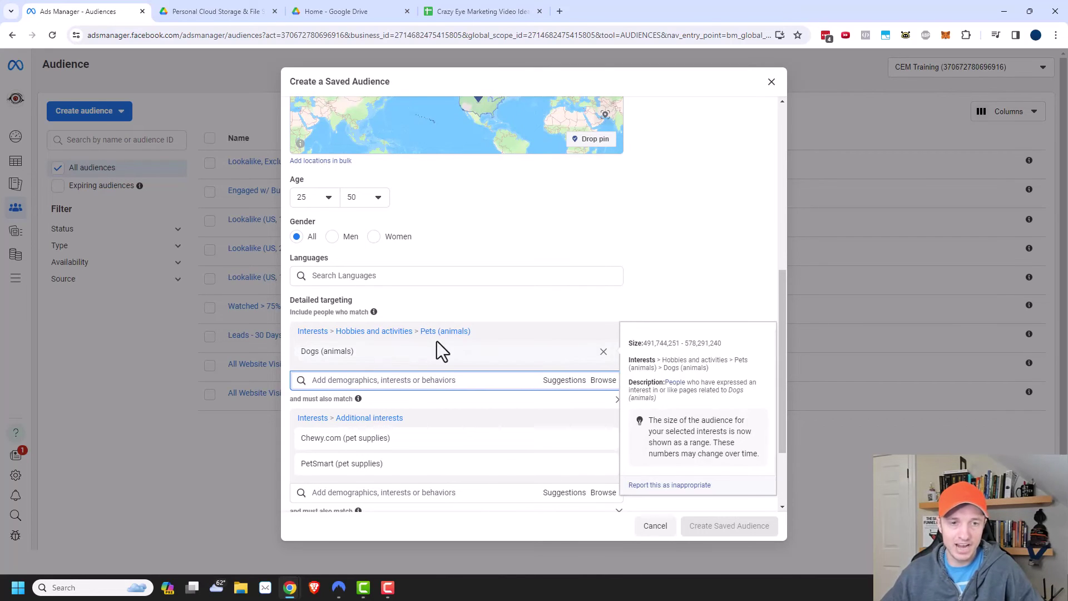
scroll(402, 345, "down", 2)
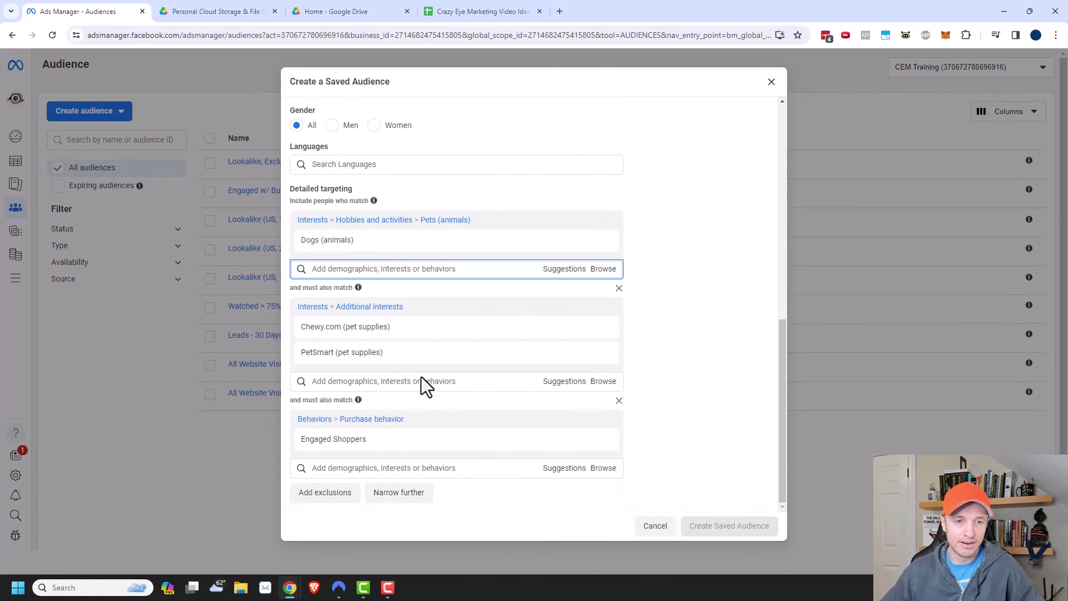
mouse_move(329, 328)
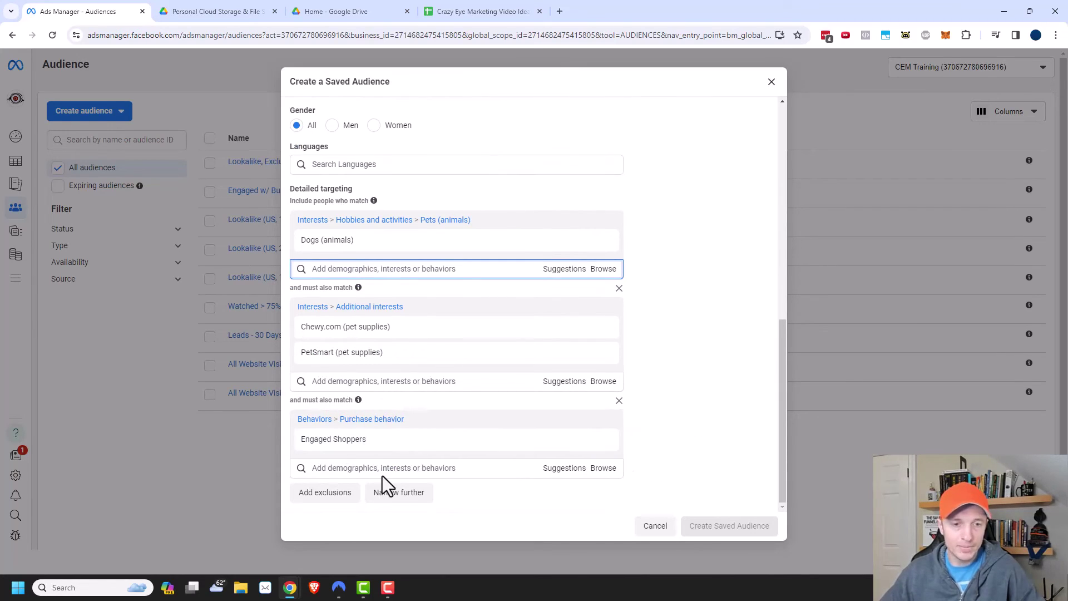
scroll(386, 462, "up", 4)
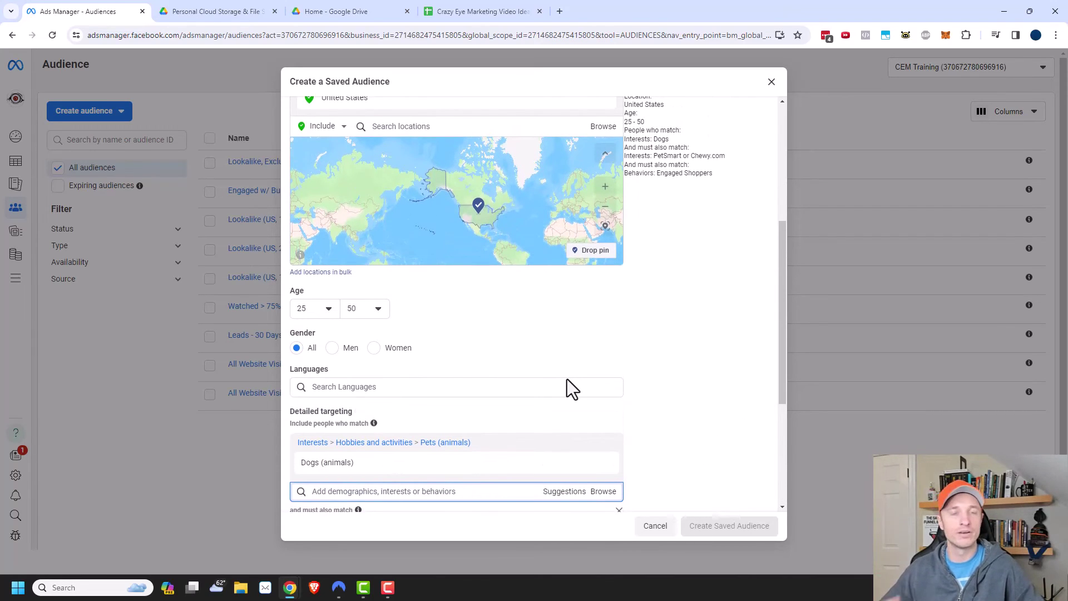
scroll(566, 379, "up", 5)
- Paste in the name 'Saved Audience - Dogs & Pet Companies & Engaged Shoppers' and create the saved audience
left_click(363, 121)
type("Saved Audience - Dogs & Pet Companies & Engaged Shoppers")
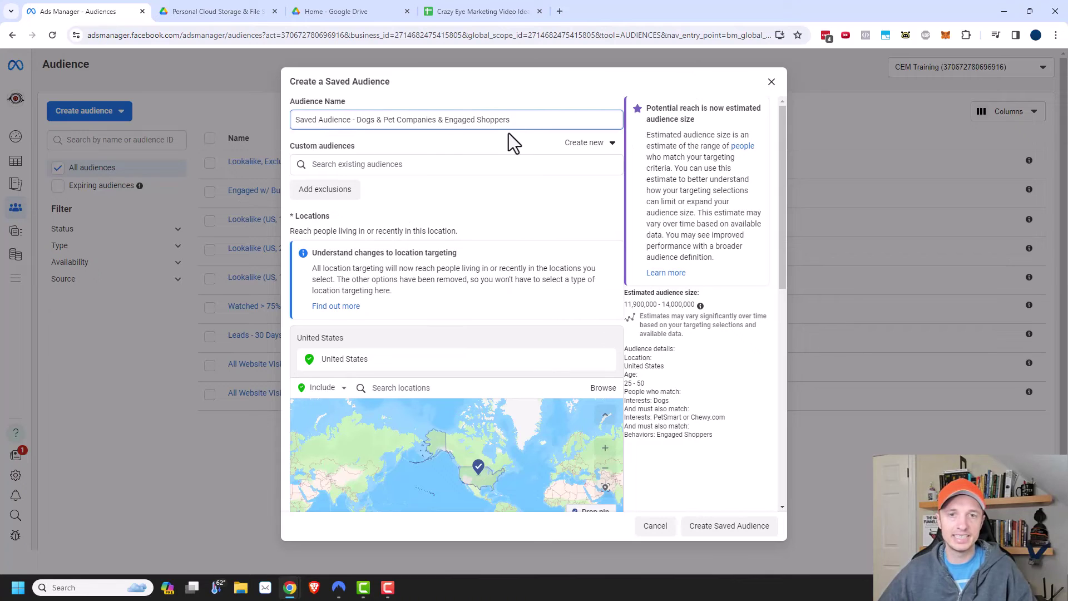
left_click(505, 109)
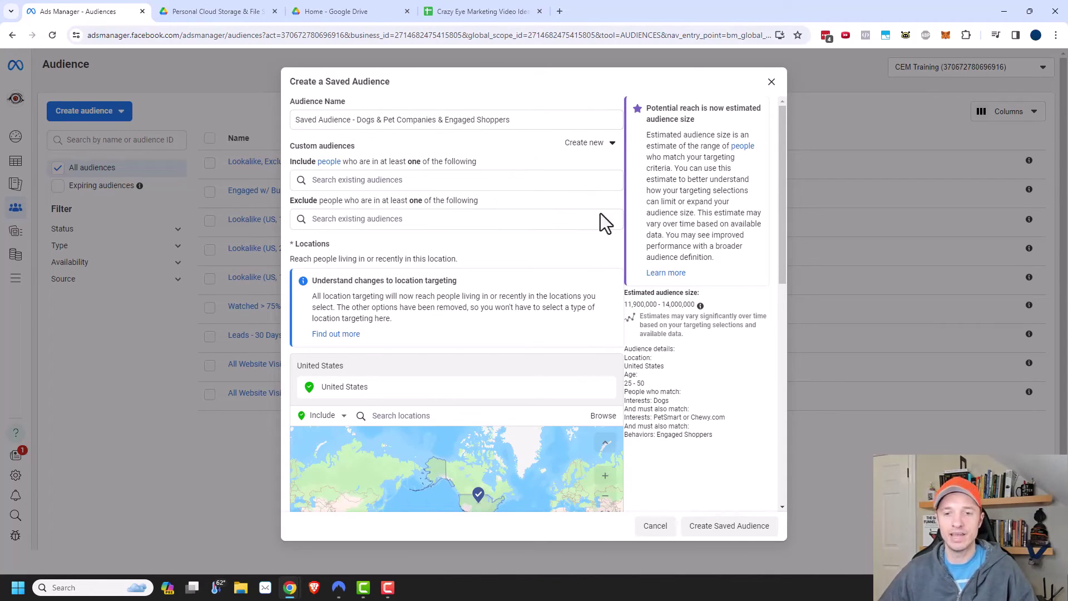
left_click(722, 530)
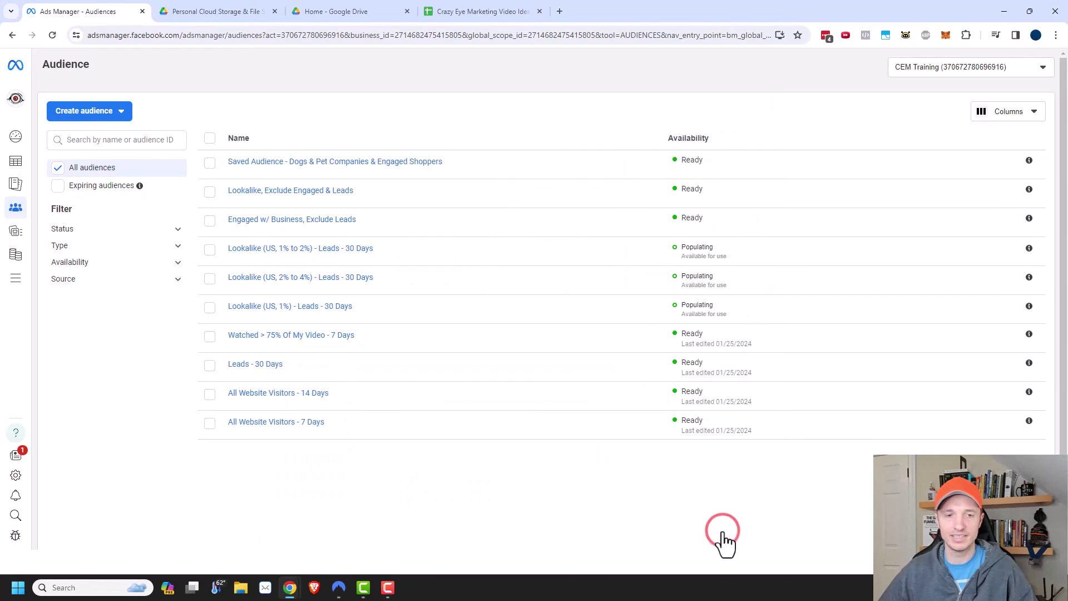
mouse_move(316, 199)
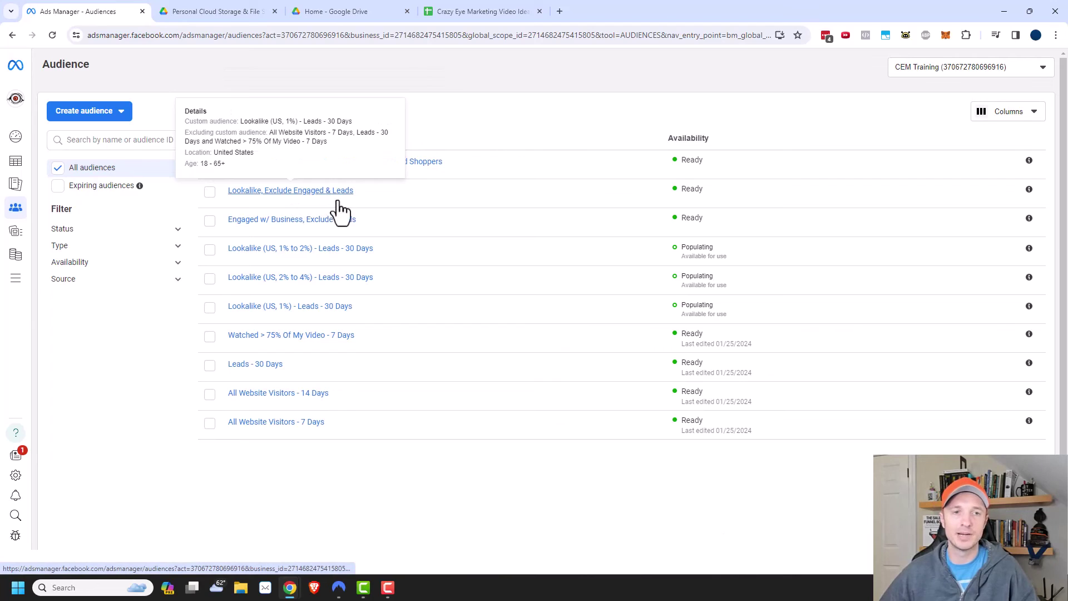
- Open the new saved audience's details and start editing it
mouse_move(433, 165)
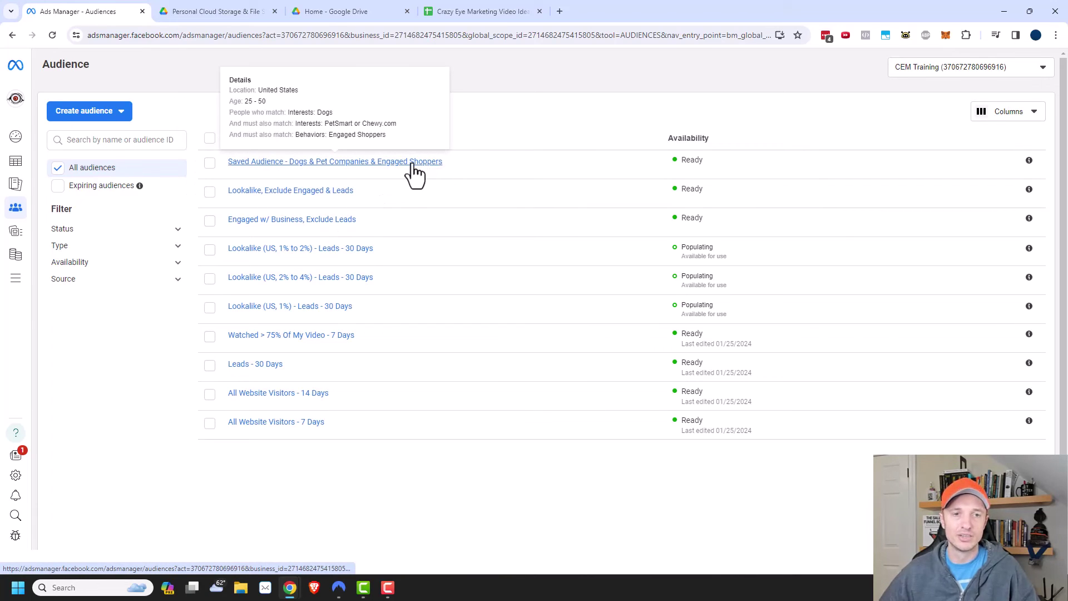
left_click(412, 165)
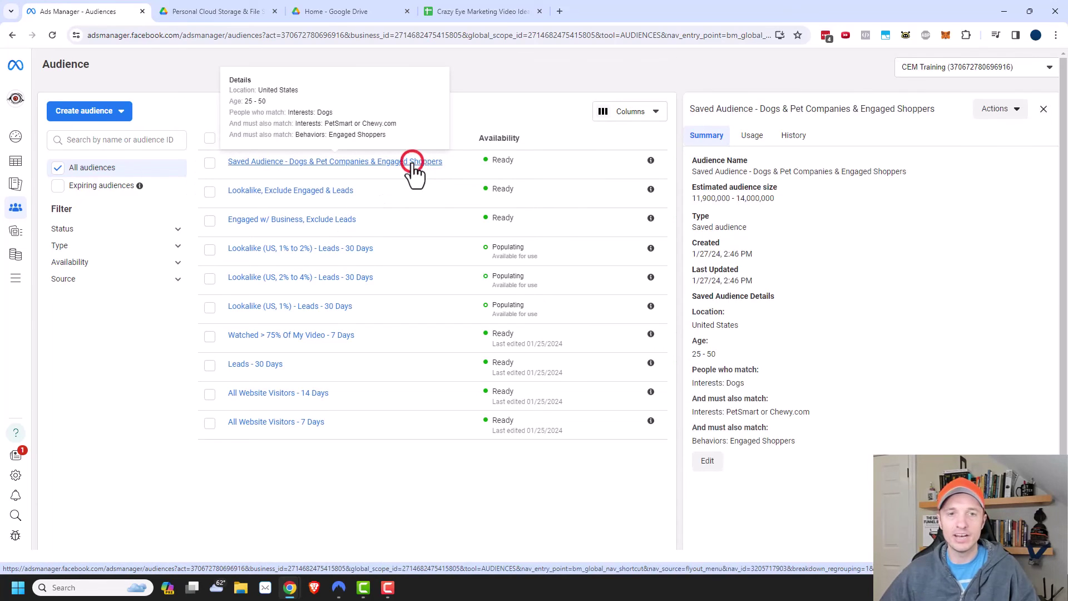
left_click(1005, 117)
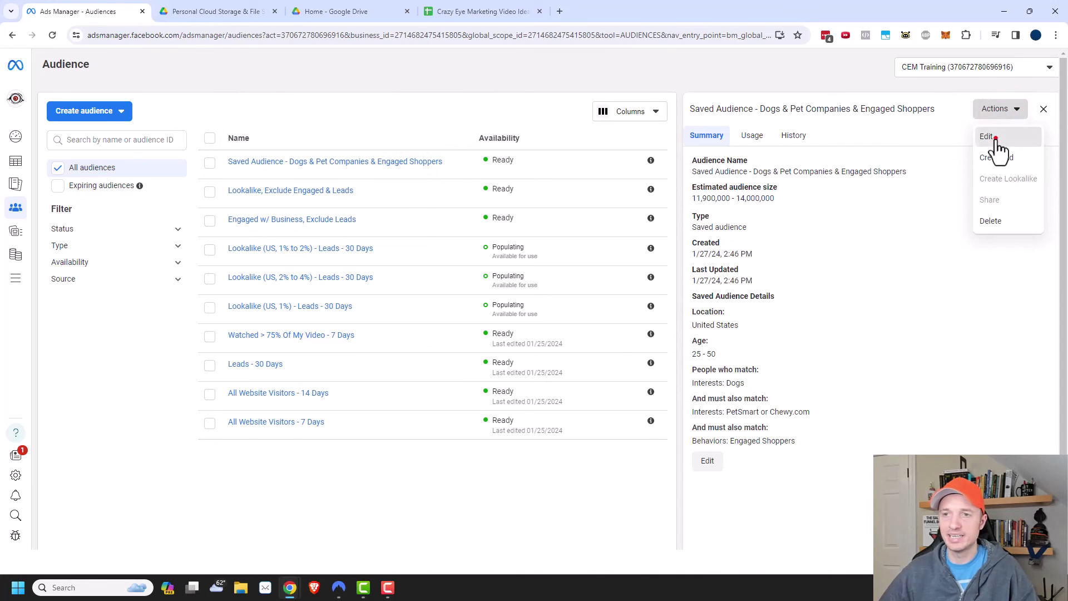
left_click(995, 143)
scroll(430, 235, "down", 1)
scroll(350, 235, "up", 1)
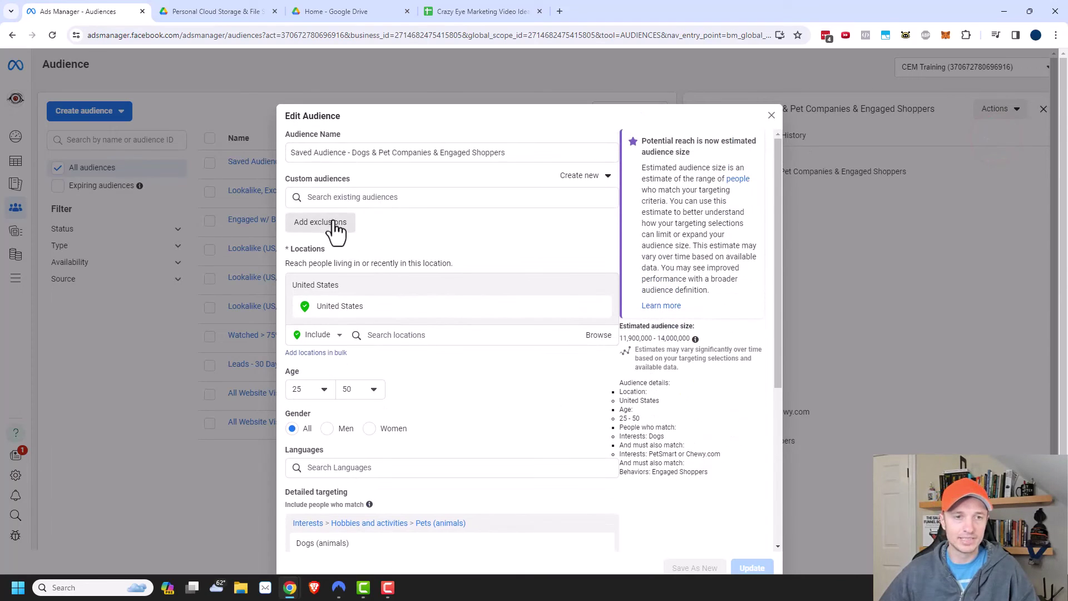
- Exclude Watched > 75% Of My Video - 7 Days, Leads - 30 Days and All Website Visitors - 7 Days, then update
left_click(336, 222)
left_click(368, 251)
left_click(363, 343)
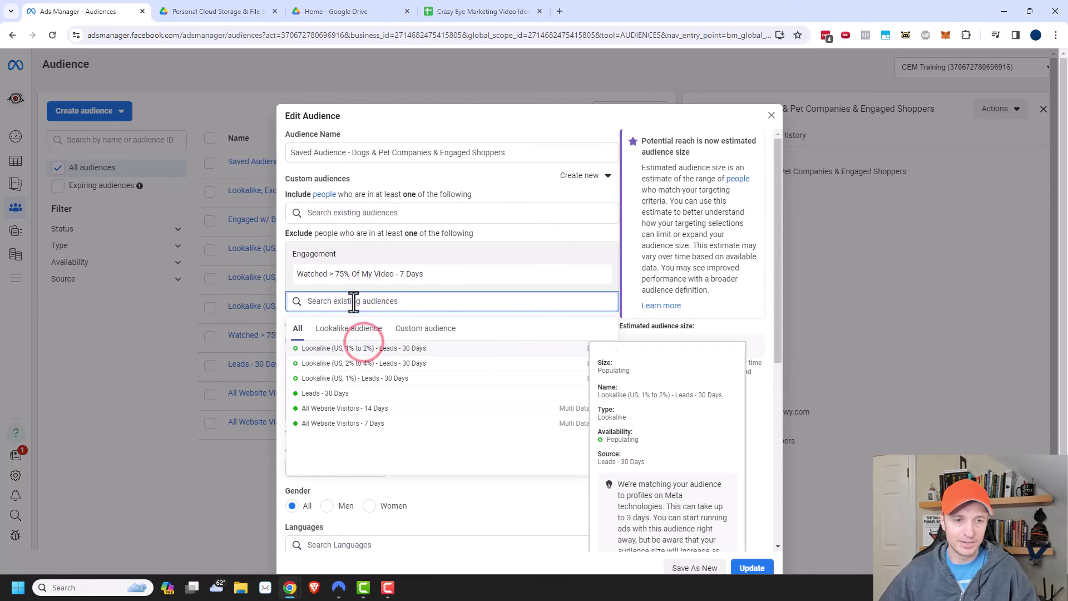
left_click(351, 393)
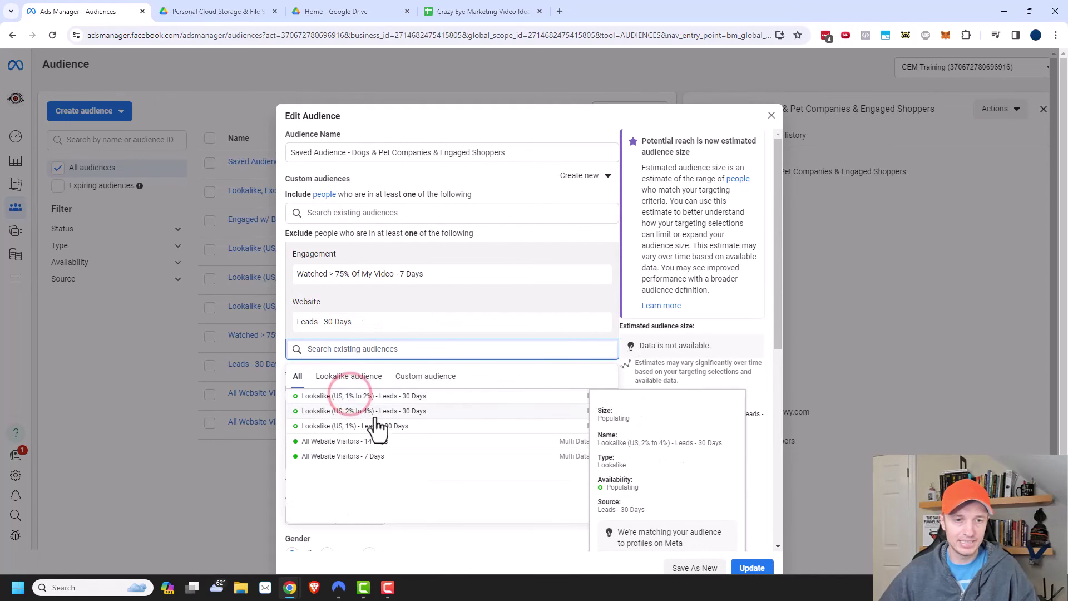
left_click(379, 456)
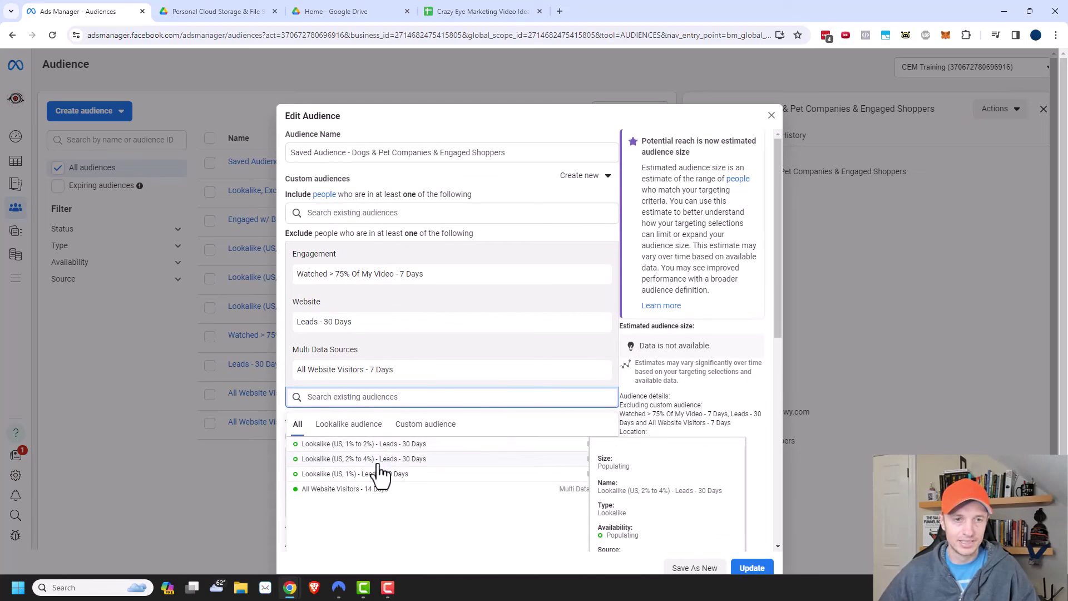
left_click(585, 130)
scroll(745, 445, "down", 3)
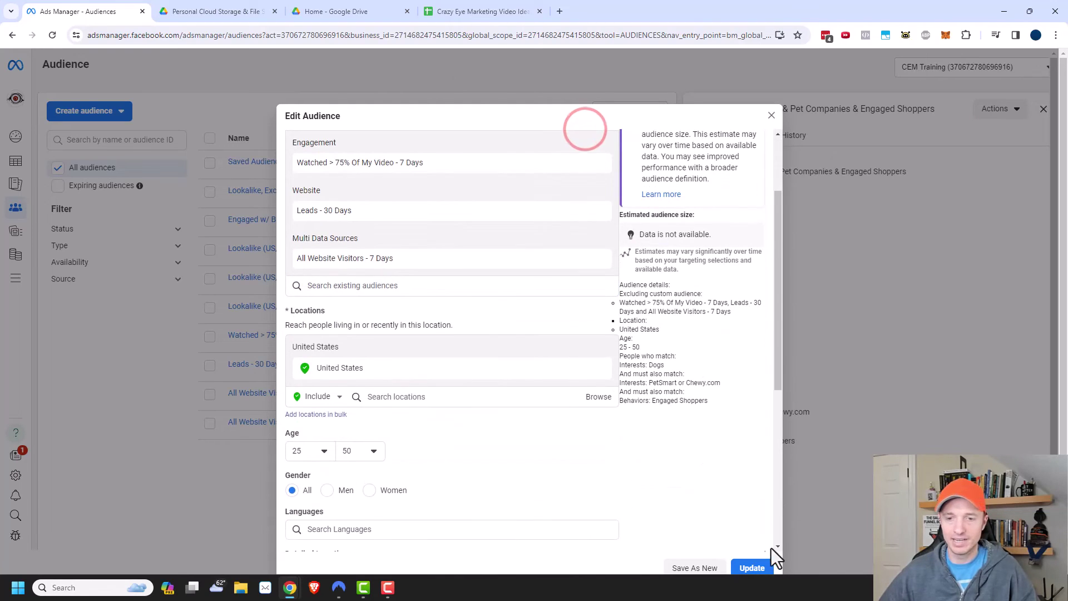
left_click(752, 567)
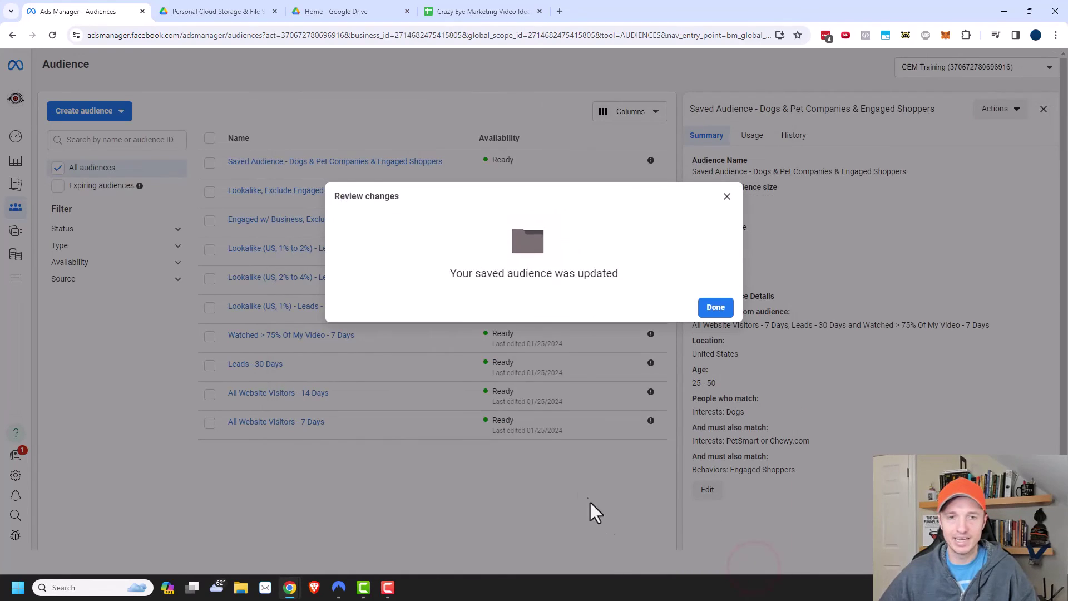
- Dismiss the update confirmation, check the Usage tab for campaigns using this audience, and open Audiences in another tab
left_click(710, 311)
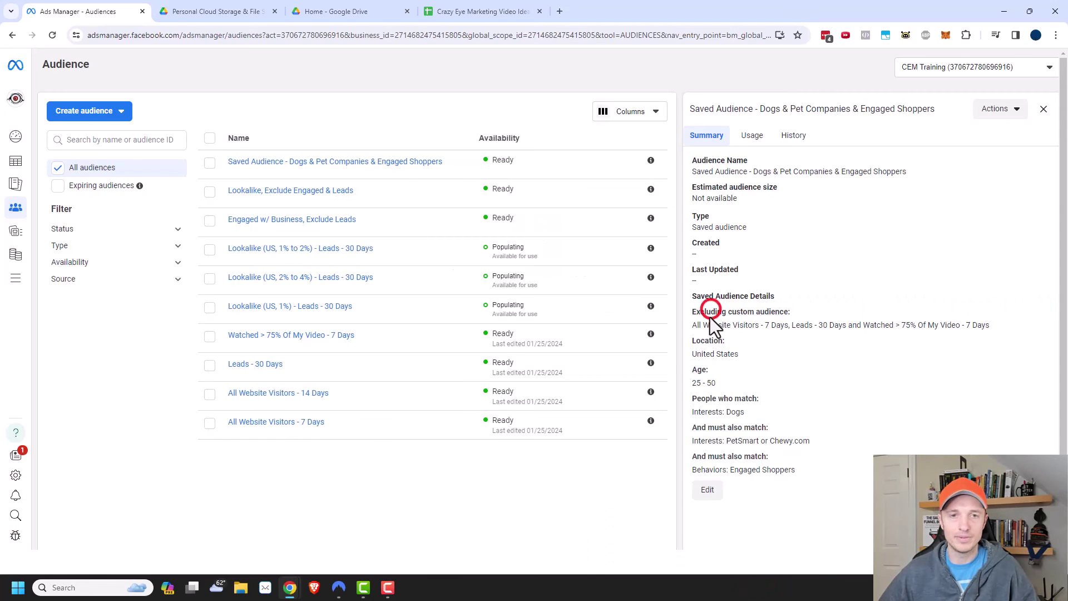
mouse_move(461, 167)
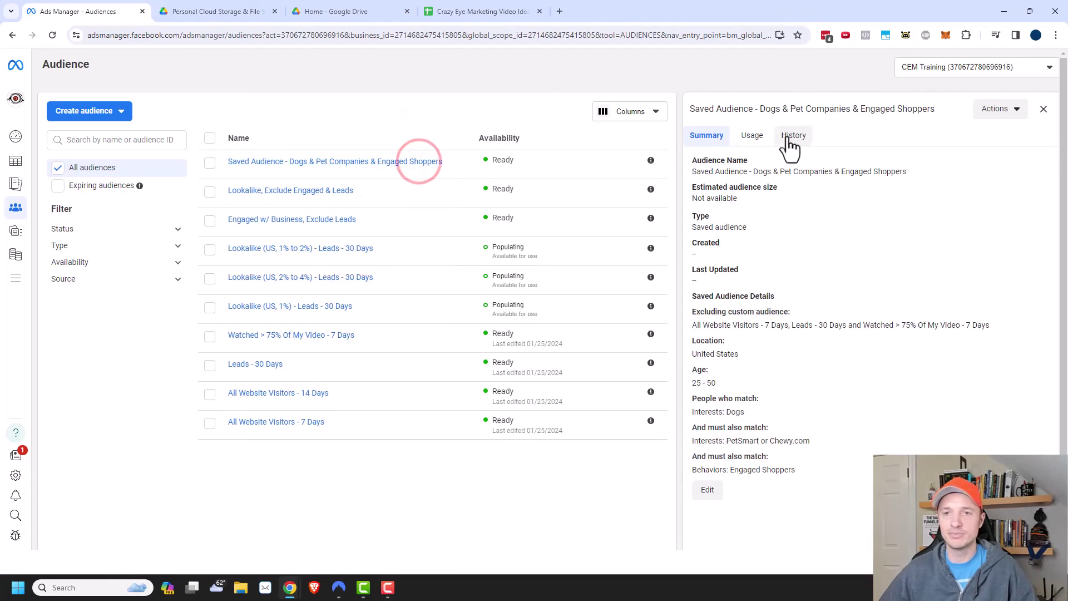
left_click(1006, 108)
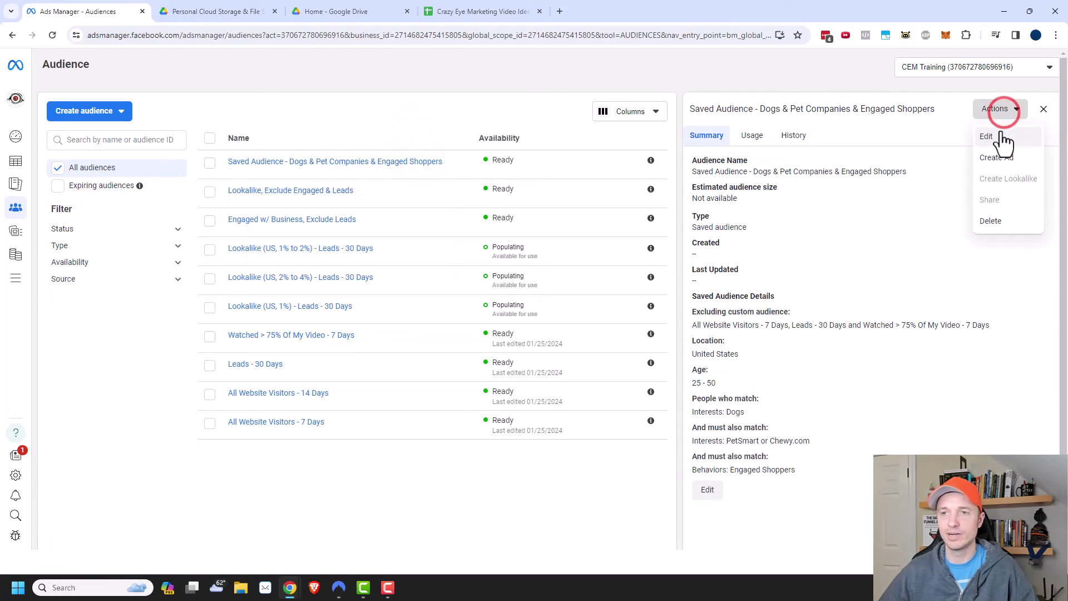
left_click(920, 135)
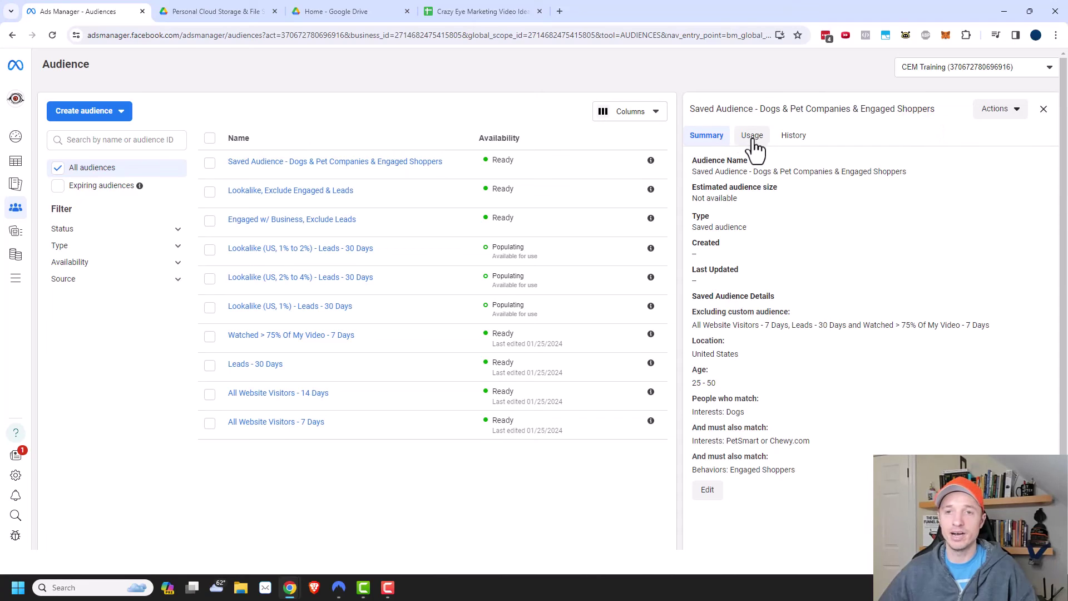
left_click(749, 141)
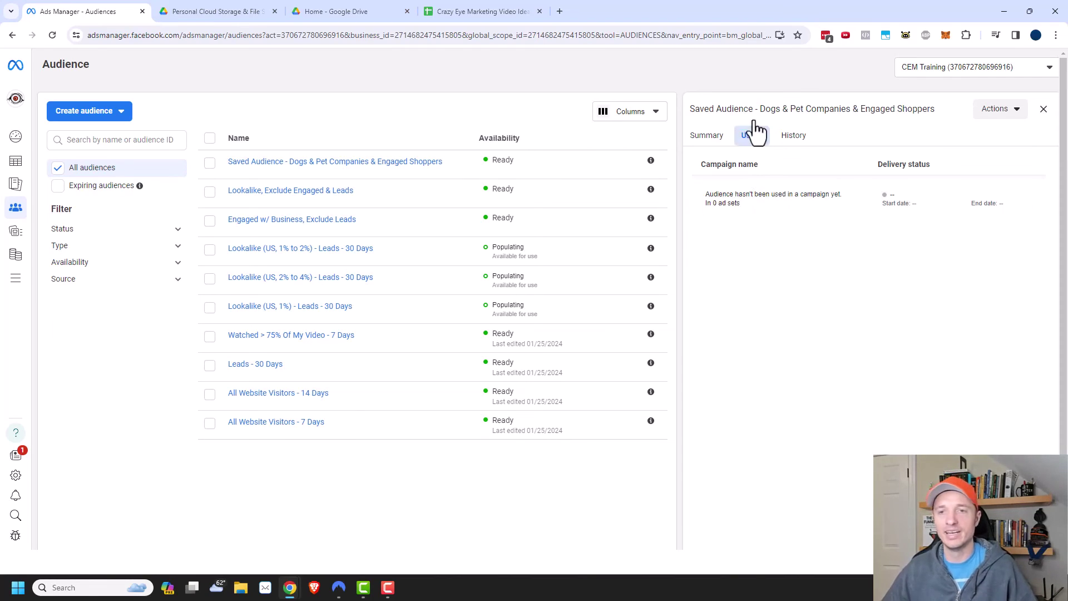
left_click(319, 336)
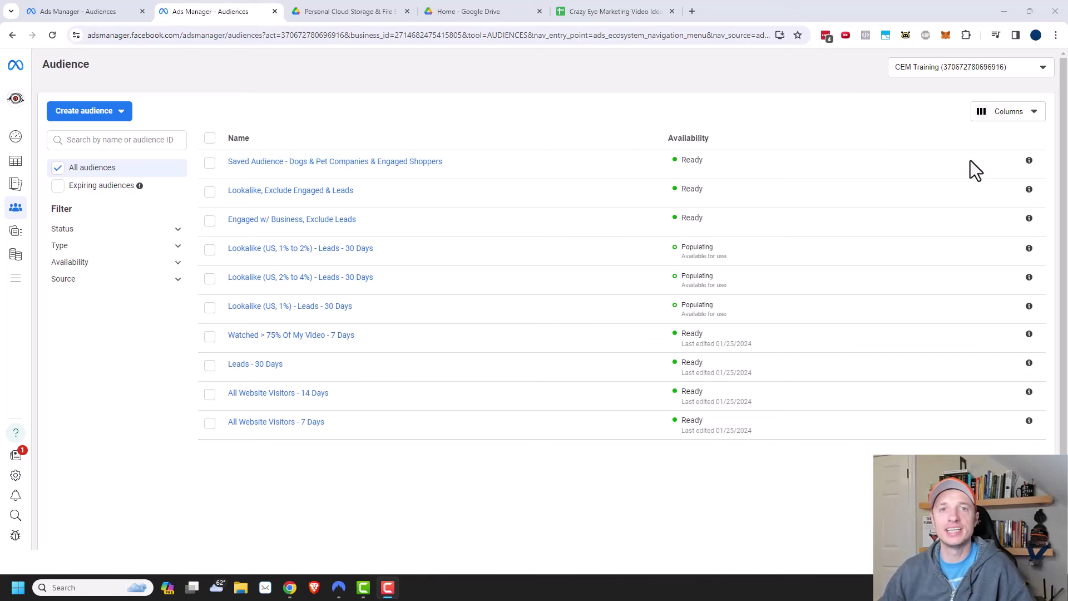
- From the Campaigns page, create a manual Leads campaign draft
mouse_move(14, 177)
left_click(50, 163)
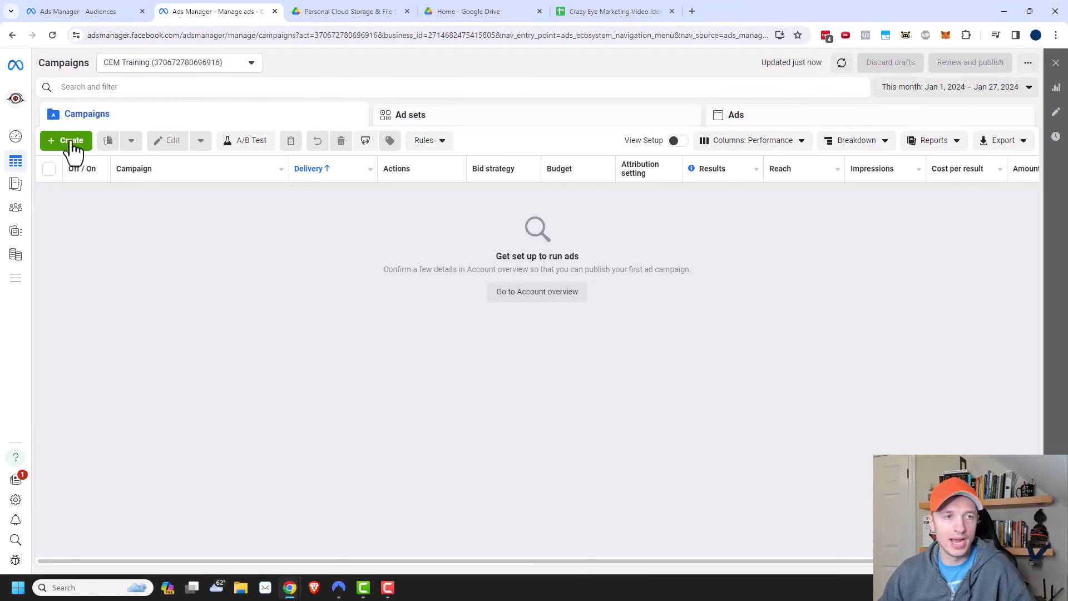
left_click(70, 141)
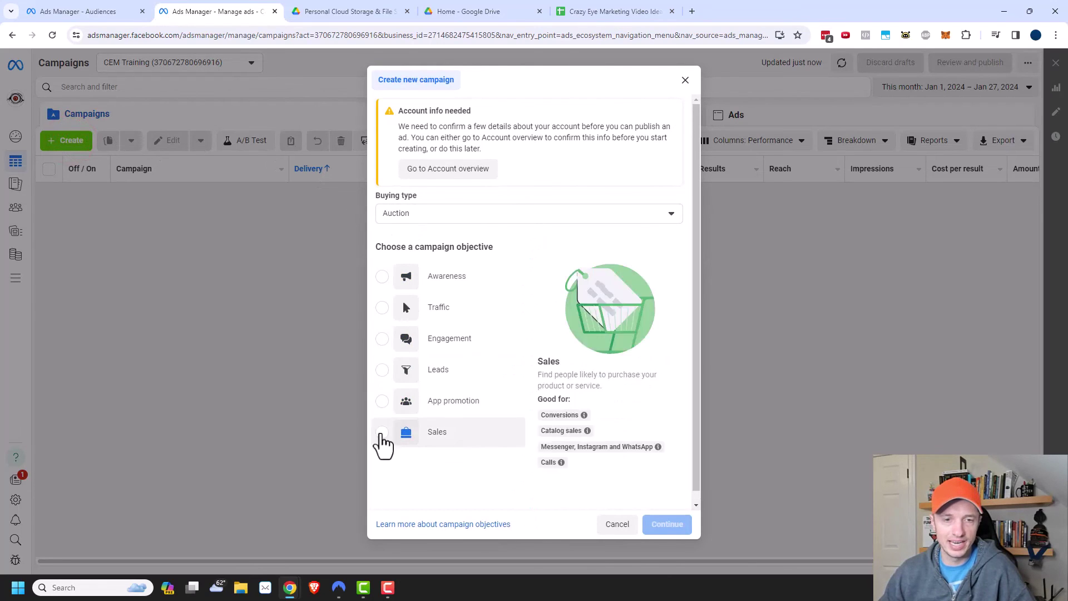
left_click(383, 370)
left_click(667, 525)
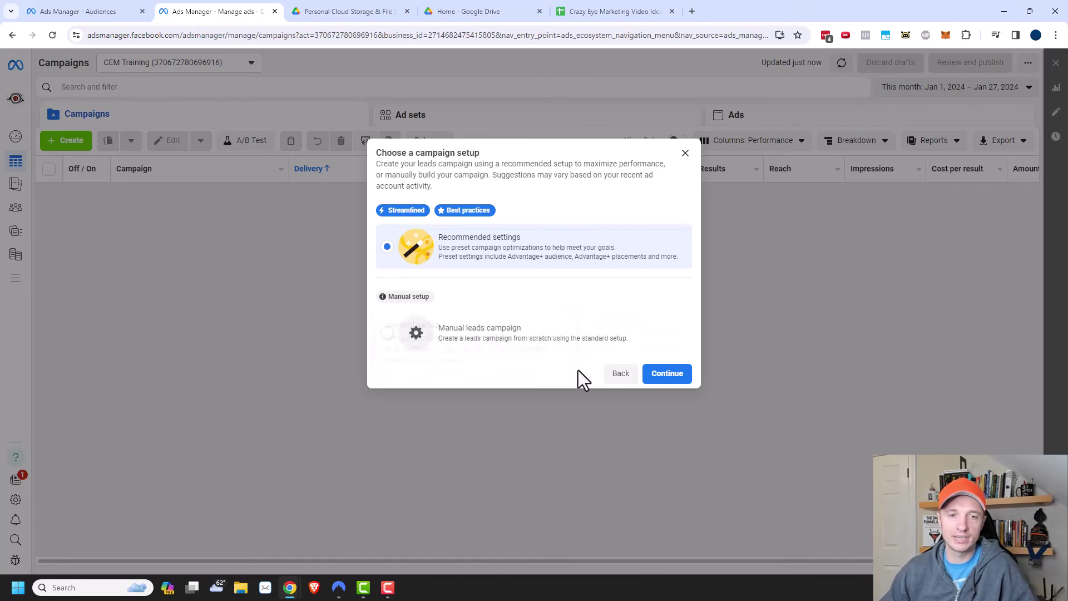
left_click(502, 340)
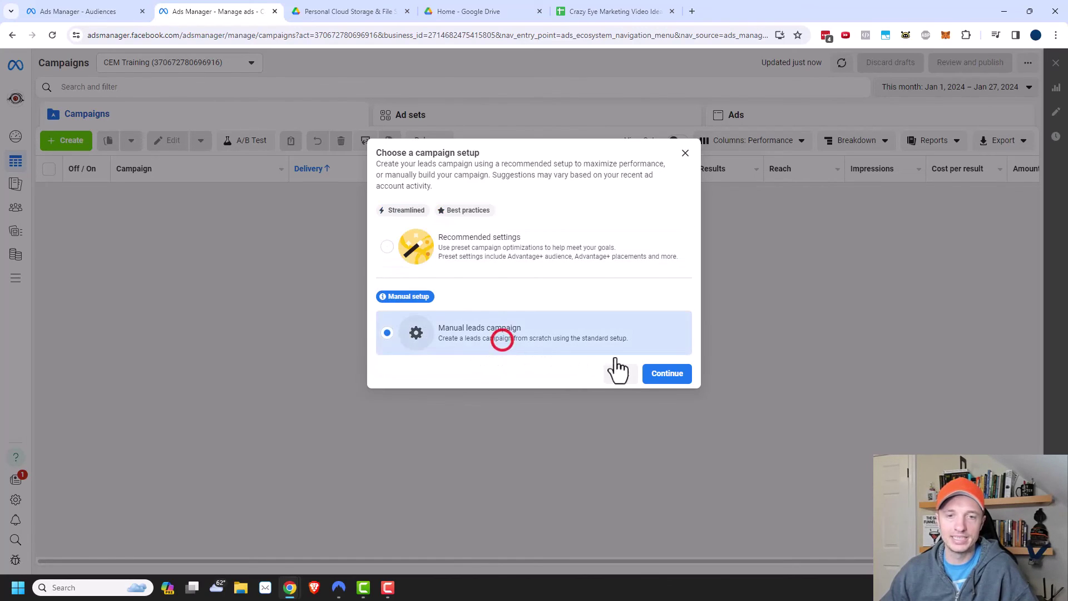
left_click(668, 375)
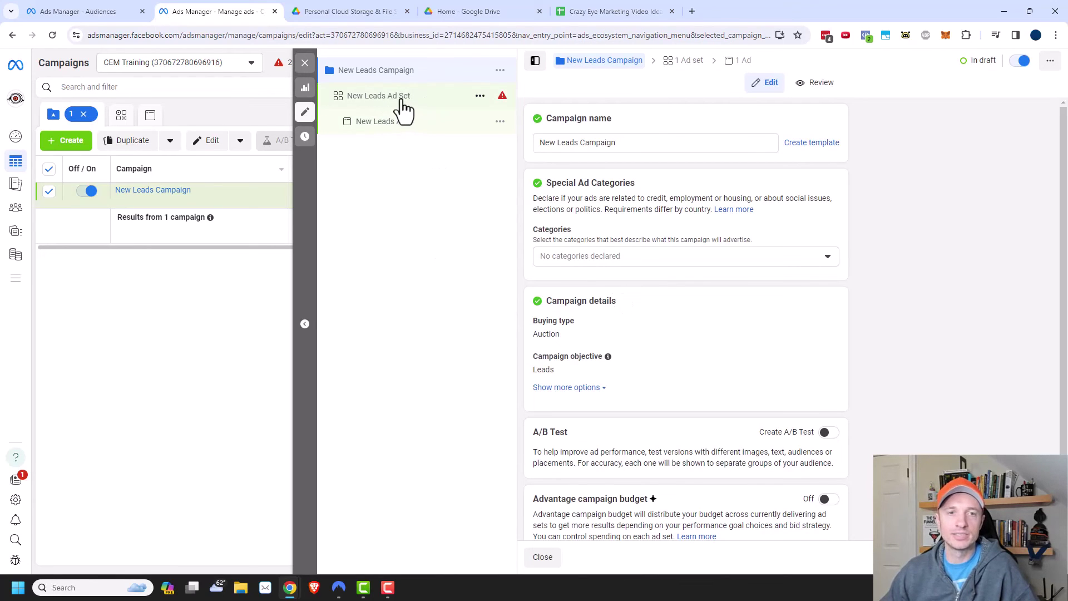
- In the New Leads Ad Set, set the conversion location to Instant forms and choose original audience options over Advantage+
left_click(402, 102)
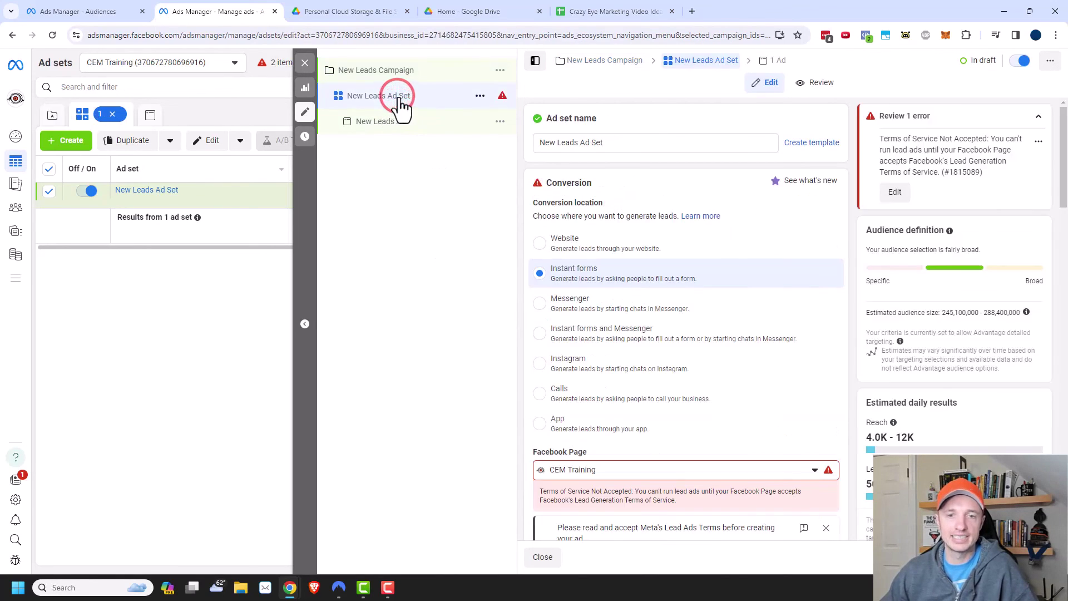
left_click(539, 245)
left_click(721, 265)
scroll(703, 228, "down", 6)
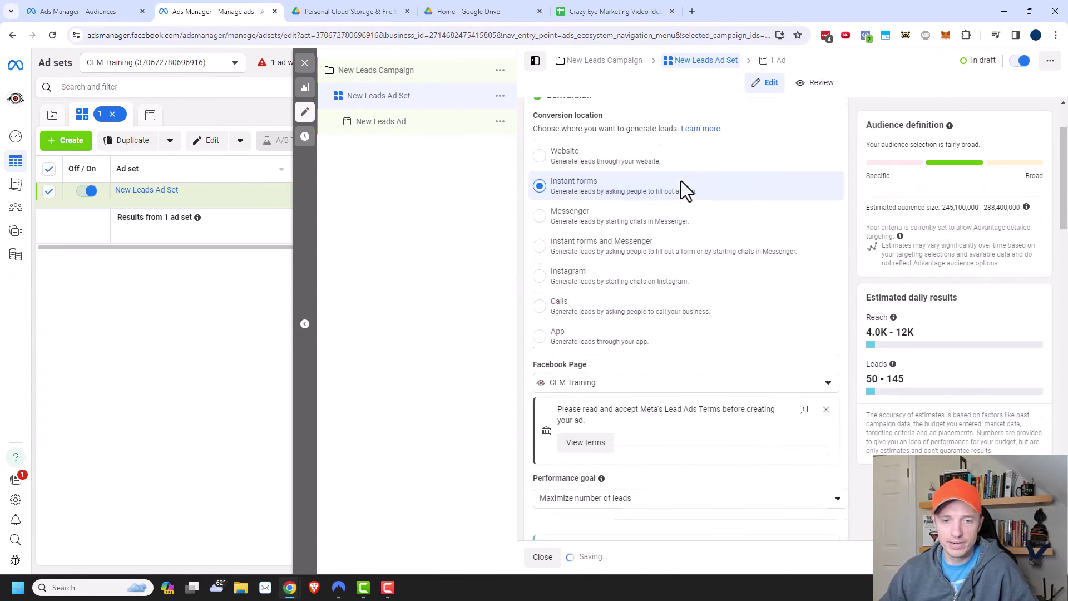
scroll(710, 207, "down", 7)
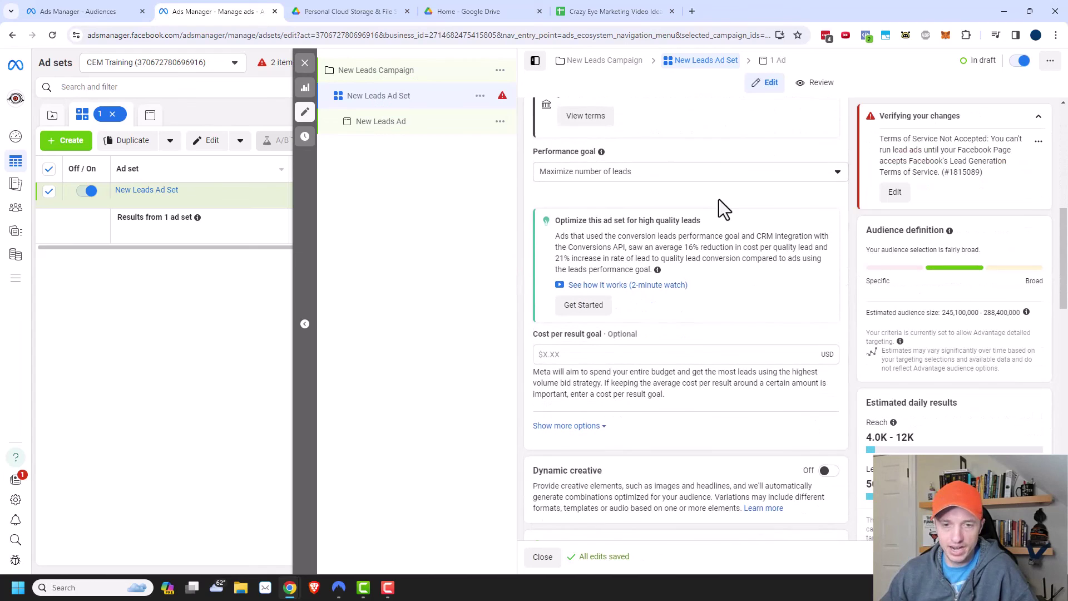
scroll(721, 218, "down", 9)
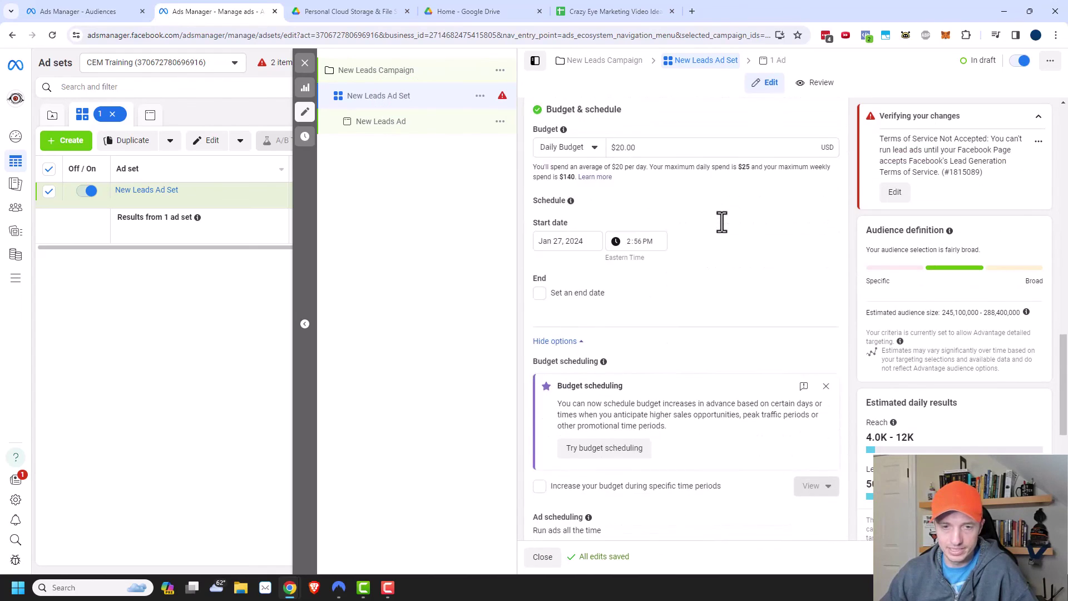
scroll(721, 222, "down", 4)
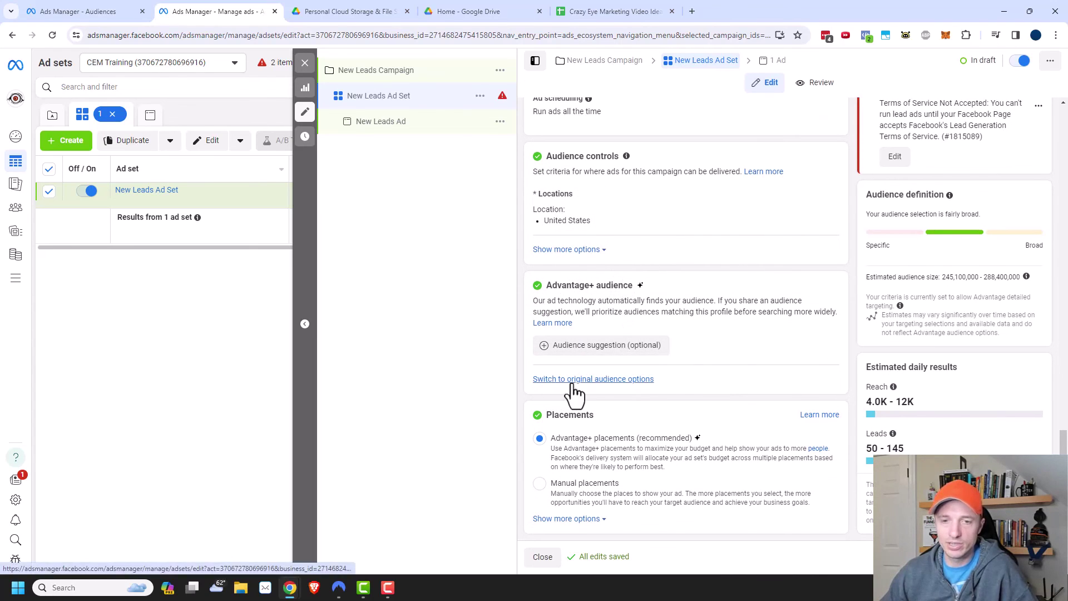
left_click(624, 381)
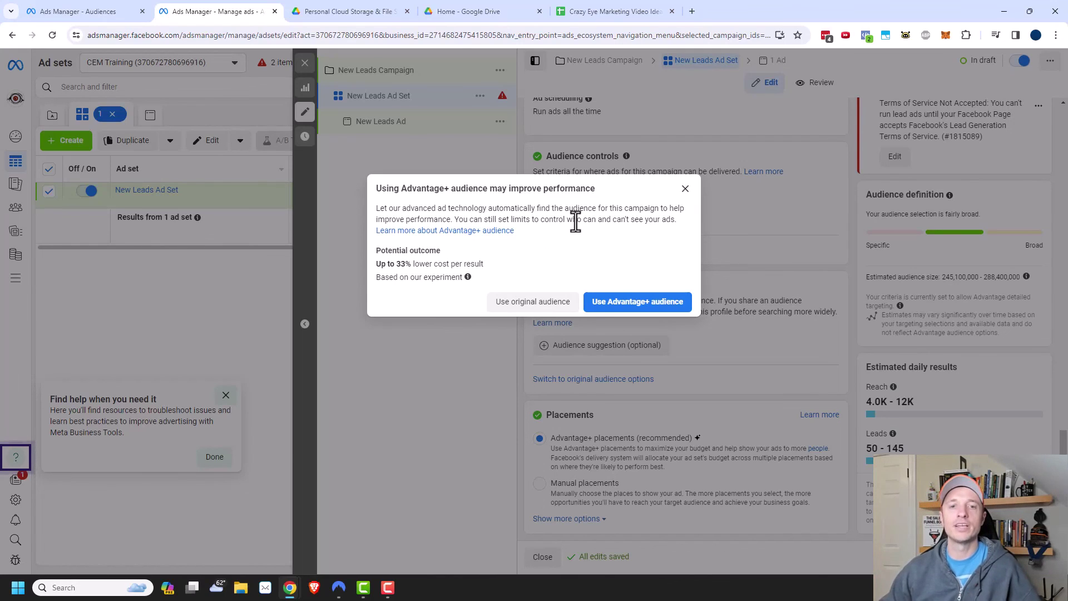
- Switch from Advantage+ to the saved 'Dogs & Pet Companies & Engaged Shoppers' audience, estimating 16–46 daily leads
left_click(530, 306)
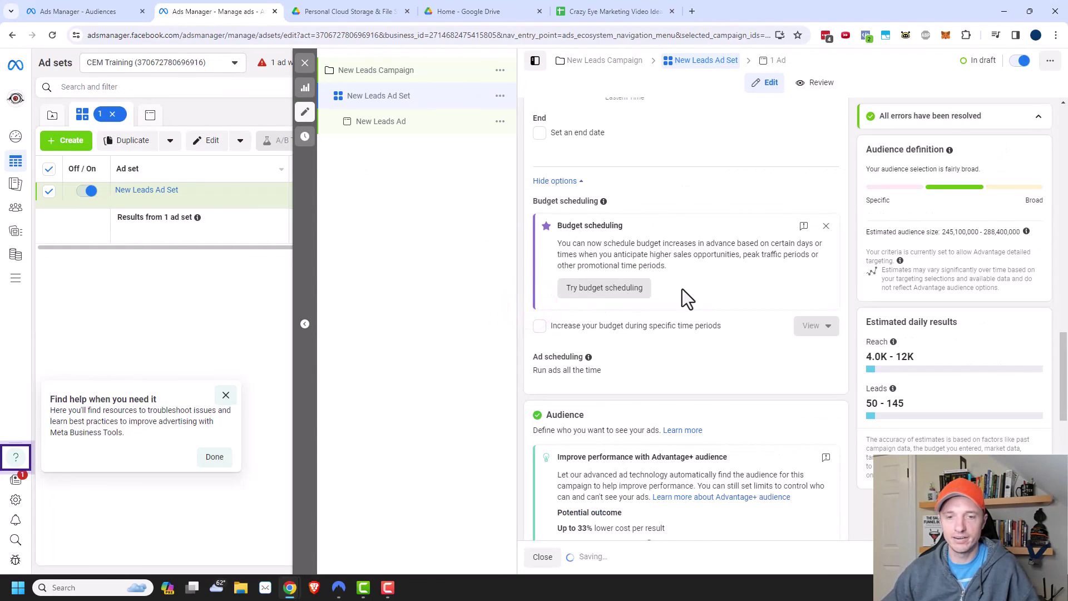
scroll(689, 295, "down", 5)
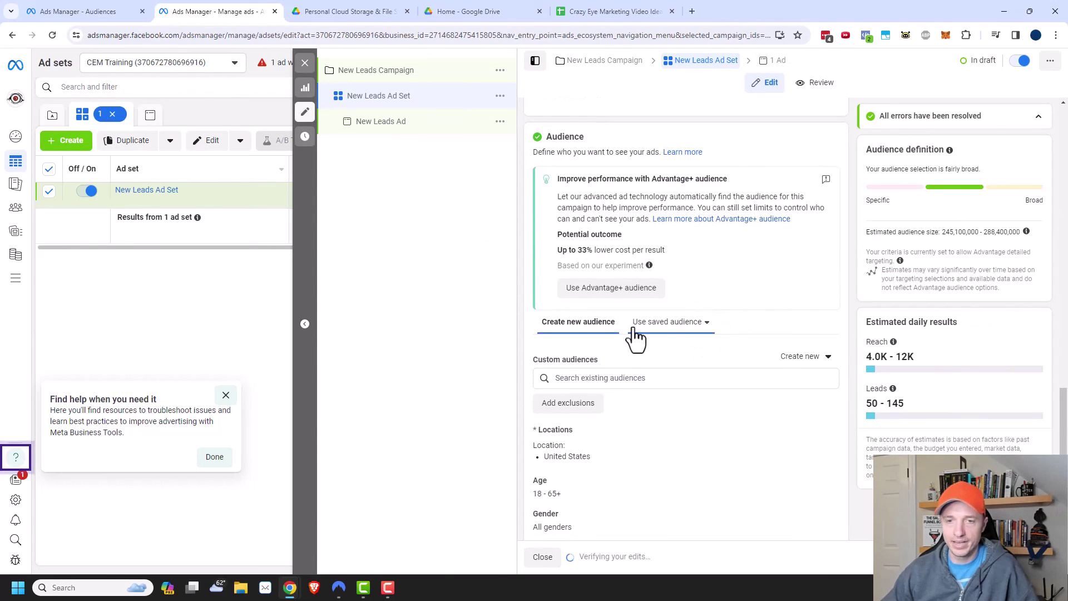
left_click(697, 326)
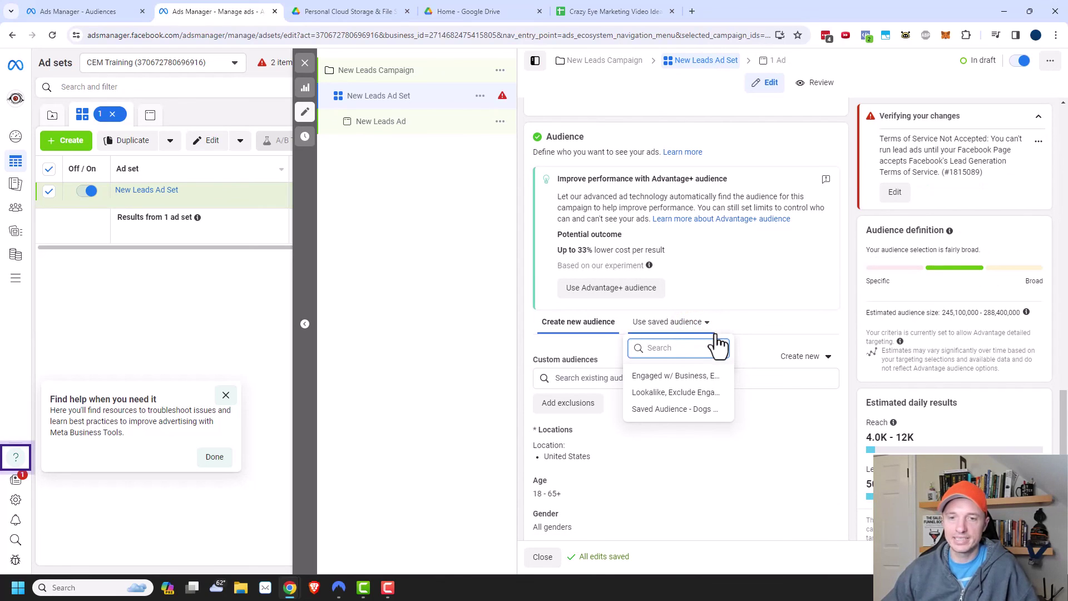
left_click(691, 416)
scroll(668, 431, "down", 1)
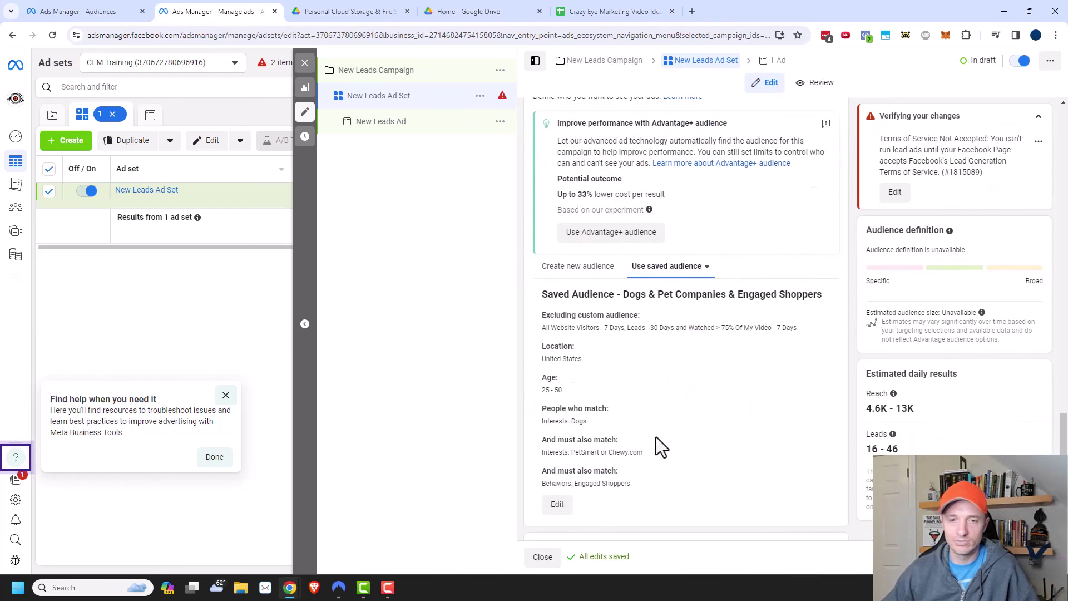
scroll(613, 446, "down", 2)
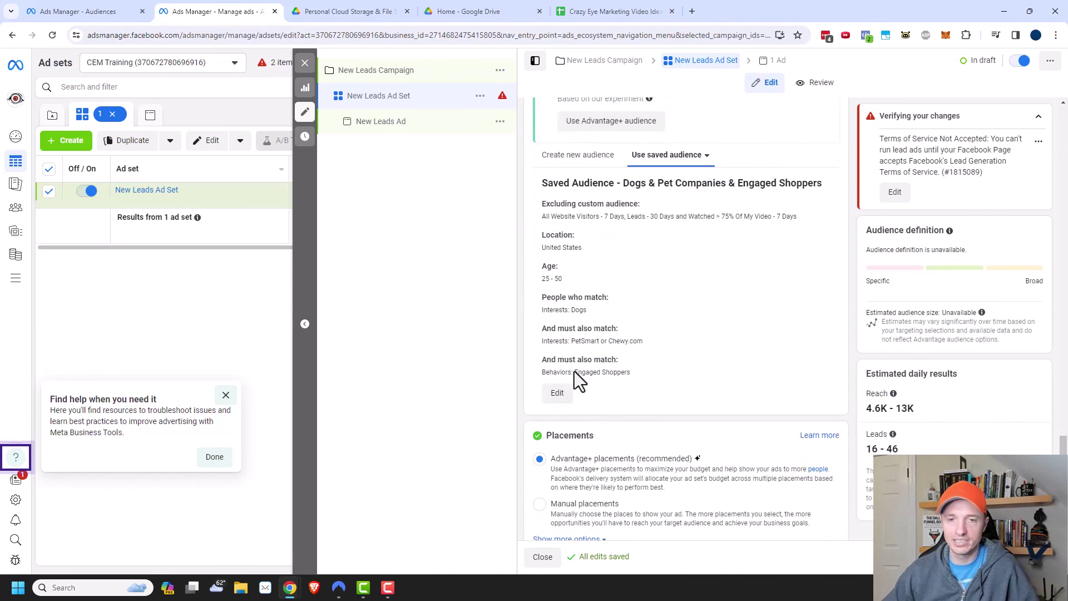